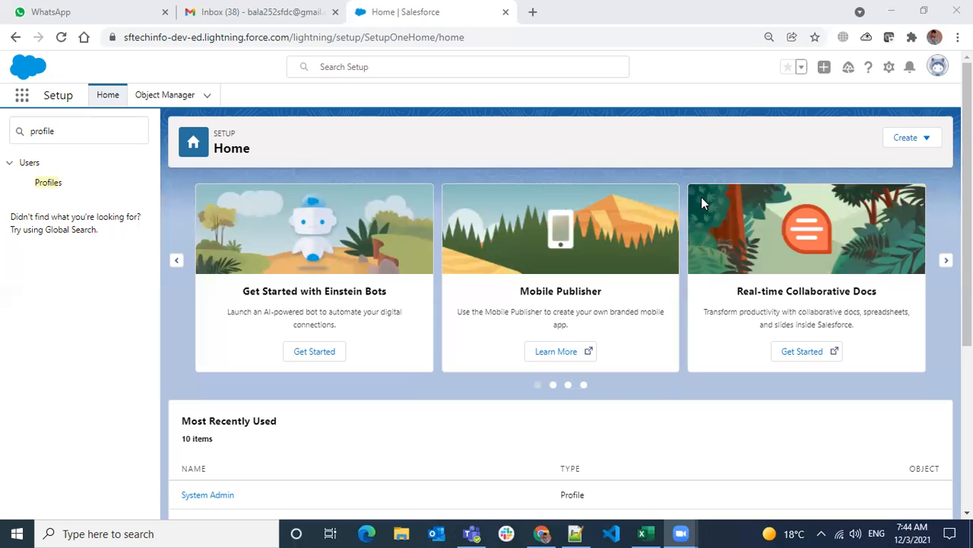
# Switch to Microsoft Paint with a blank canvas
pyautogui.press('super')
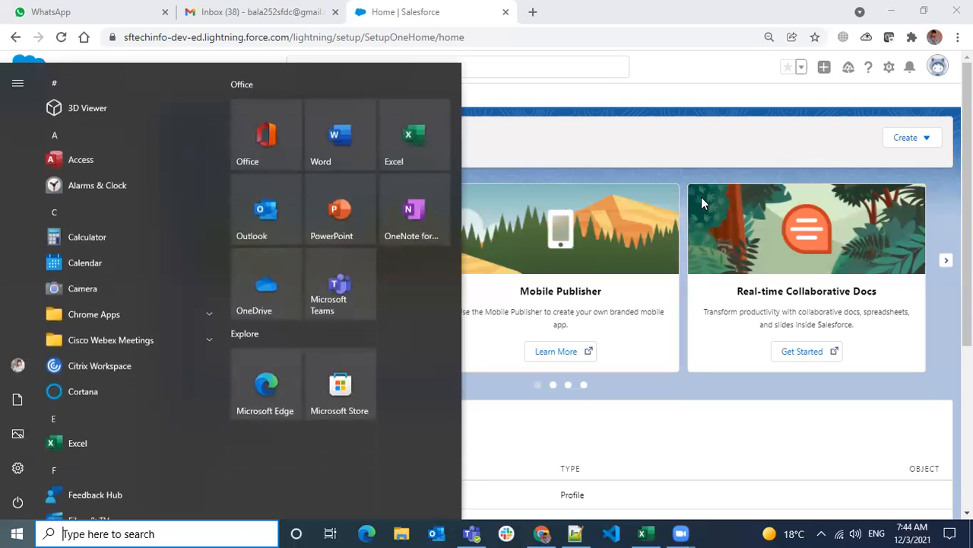
pyautogui.write('paint')
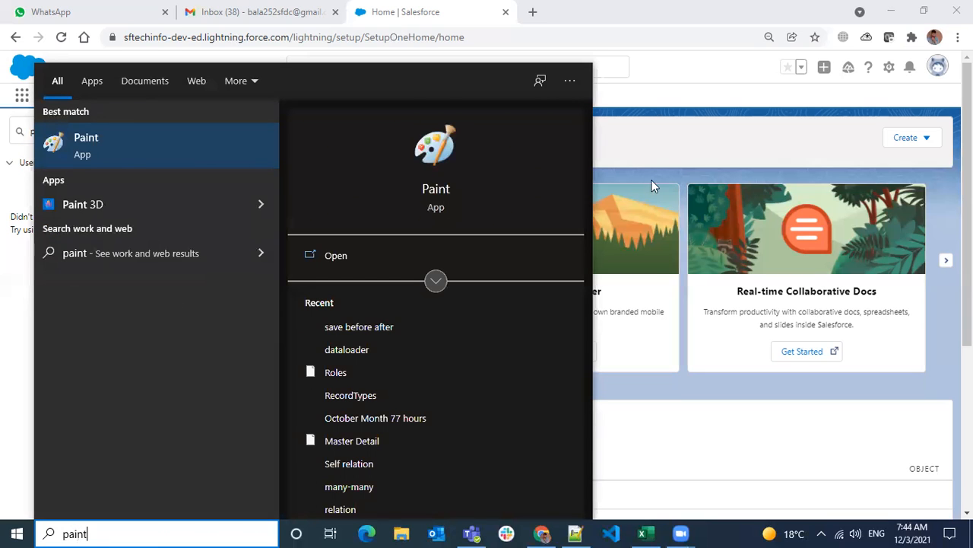
pyautogui.click(114, 138)
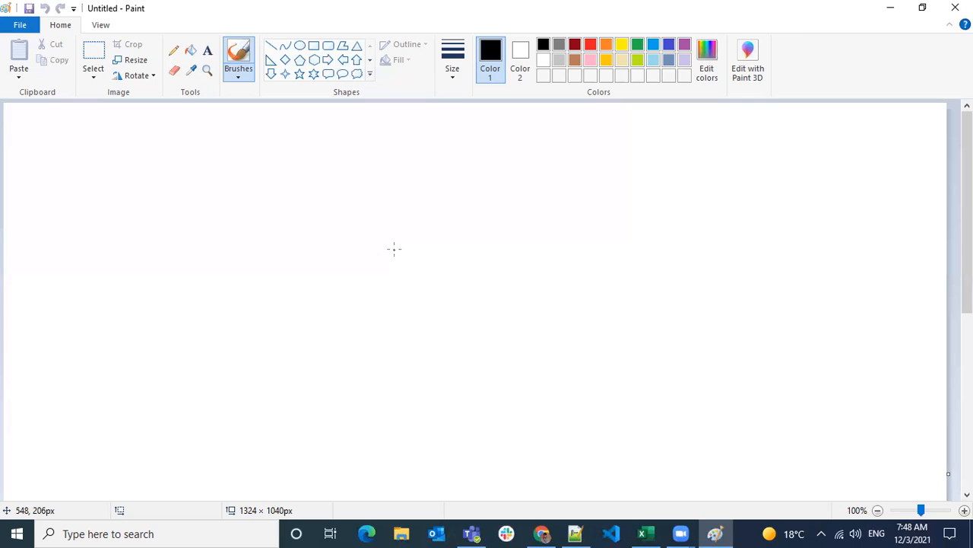
# Write the text "Select Object Where you want to setup Approval Process" near the canvas's upper-left corner, in a text box widened to fit one line
pyautogui.click(300, 45)
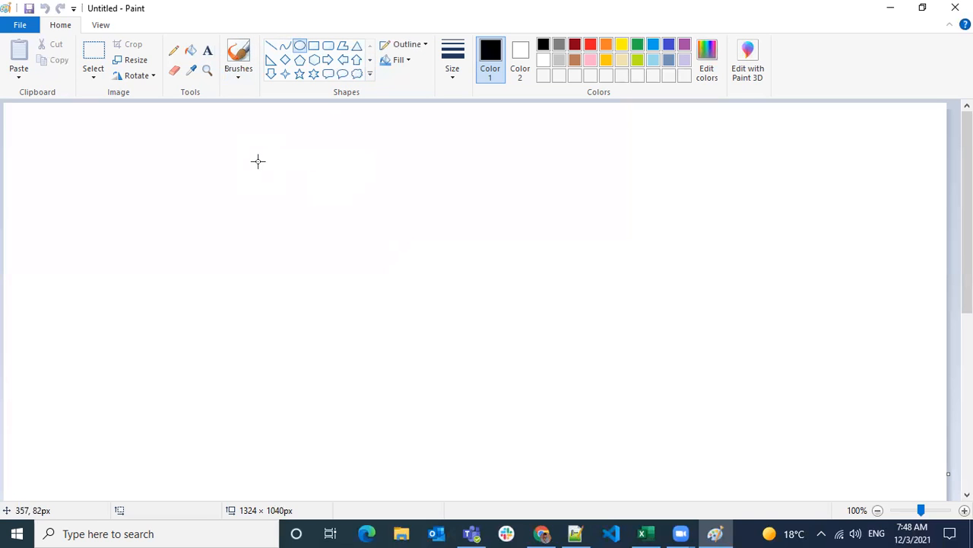
pyautogui.click(207, 50)
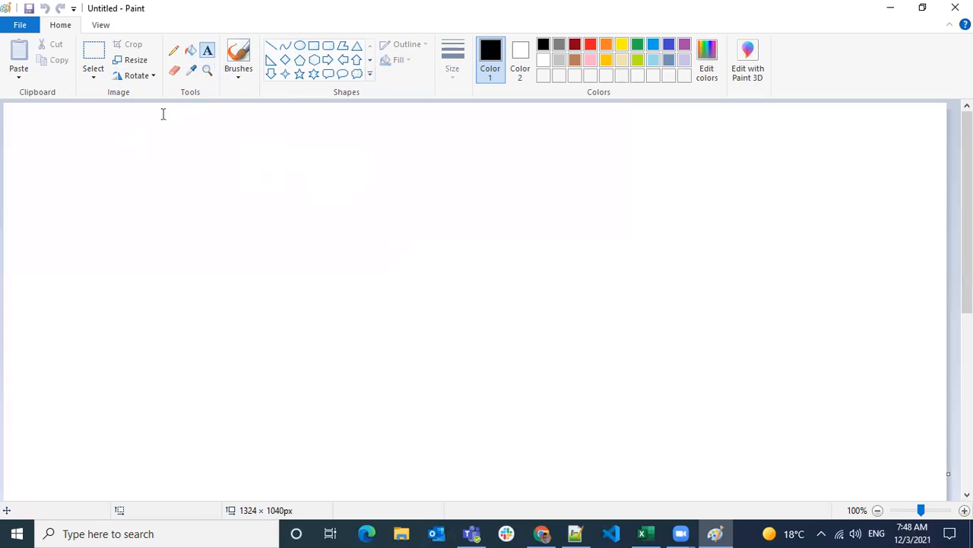
pyautogui.click(51, 161)
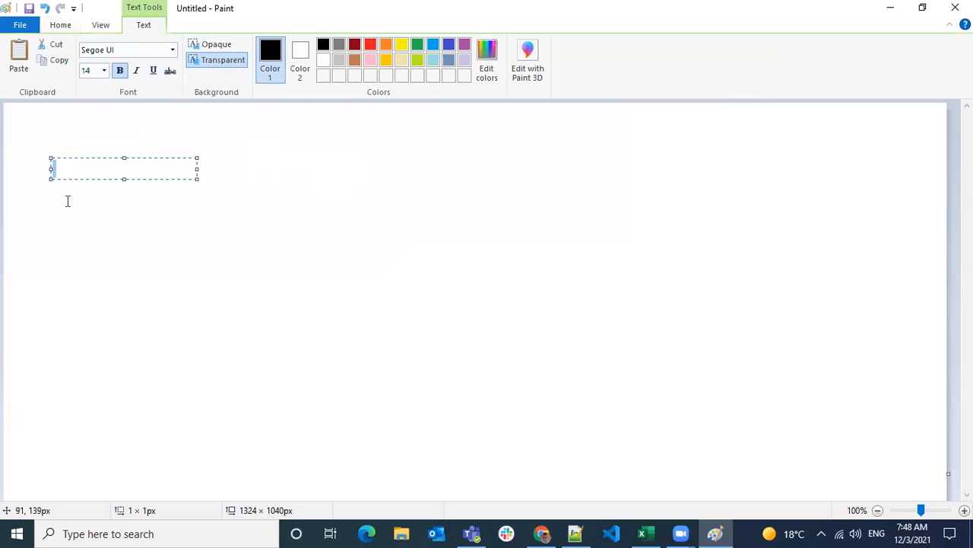
pyautogui.write('Select Object')
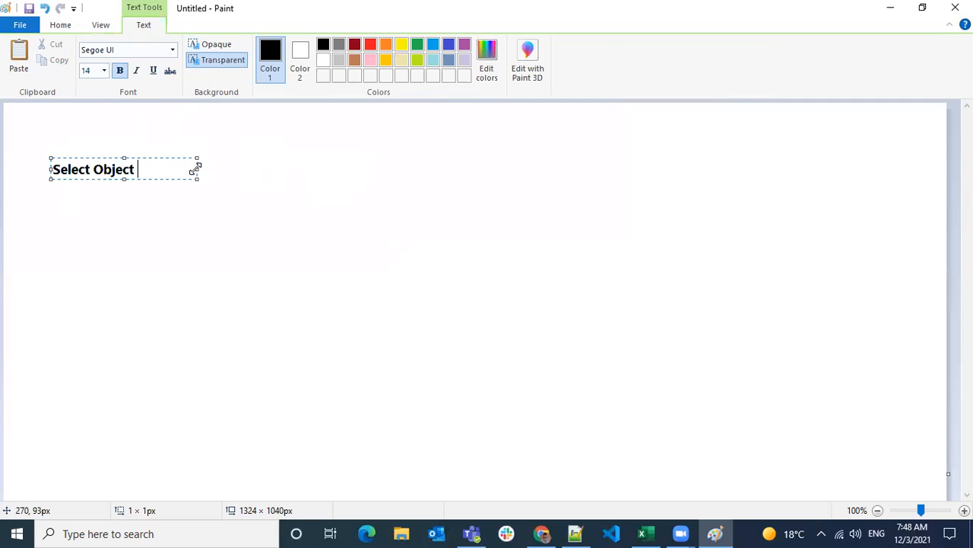
pyautogui.moveTo(195, 168); pyautogui.dragTo(384, 149)
pyautogui.write('Whe')
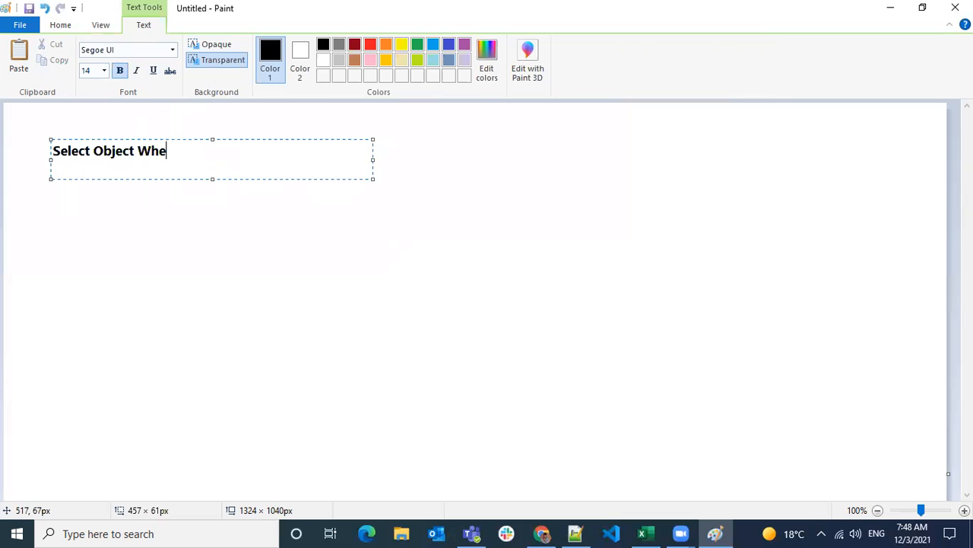
pyautogui.write('re you want to ')
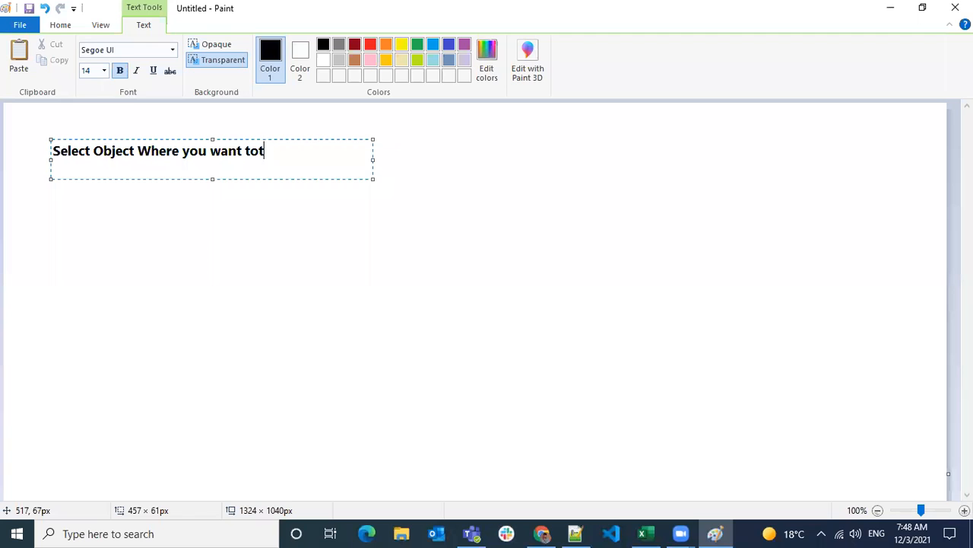
pyautogui.write('setuo')
pyautogui.press('BackSpace')
pyautogui.press('BackSpace')
pyautogui.write('p App')
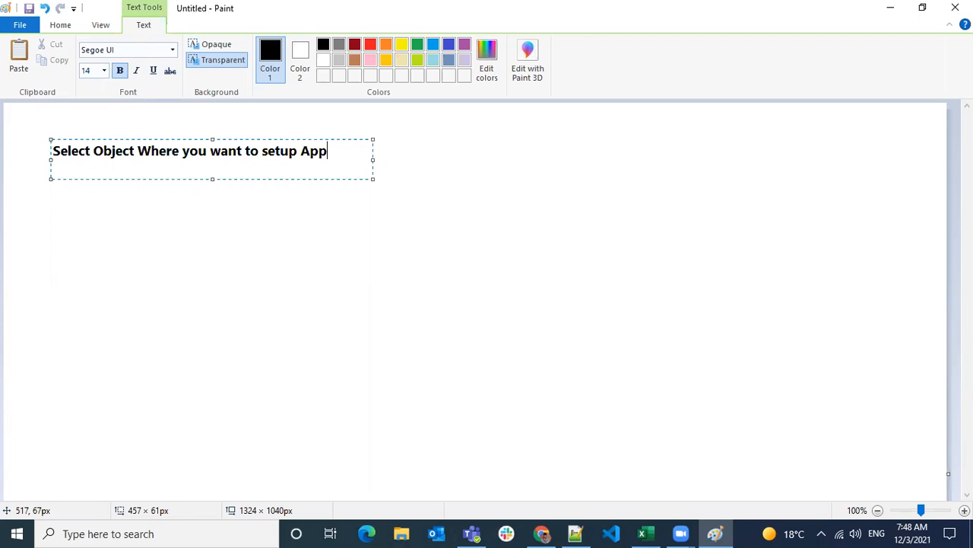
pyautogui.write('roval Process')
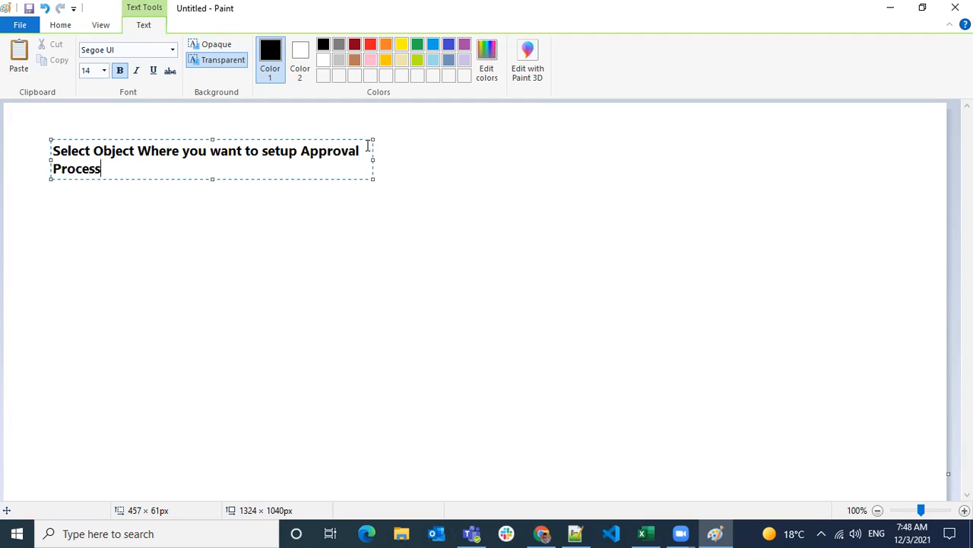
pyautogui.moveTo(372, 157); pyautogui.dragTo(650, 160)
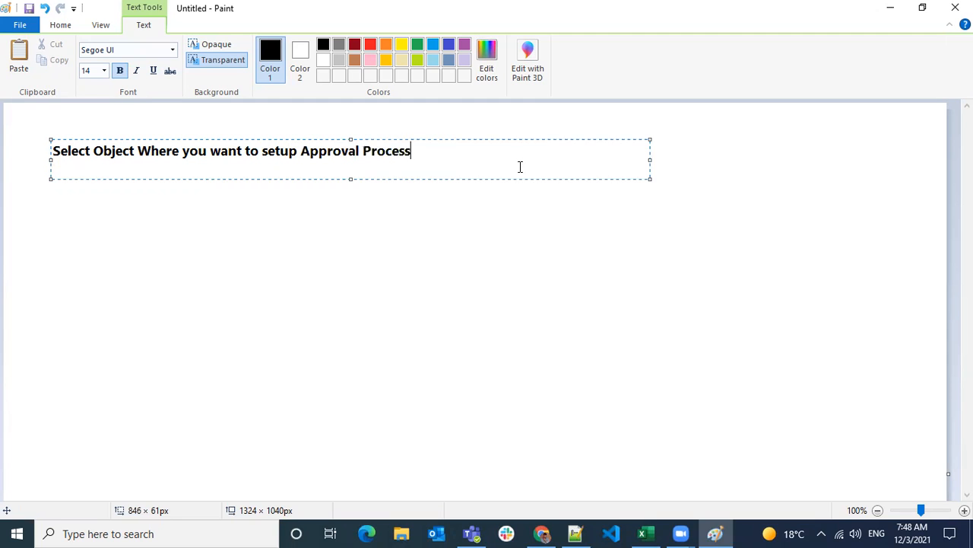
# Add the line "Define the Criteria for Approval Process" beneath the first line, separated by a blank line
pyautogui.press('Return')
pyautogui.press('Return')
pyautogui.write('Def')
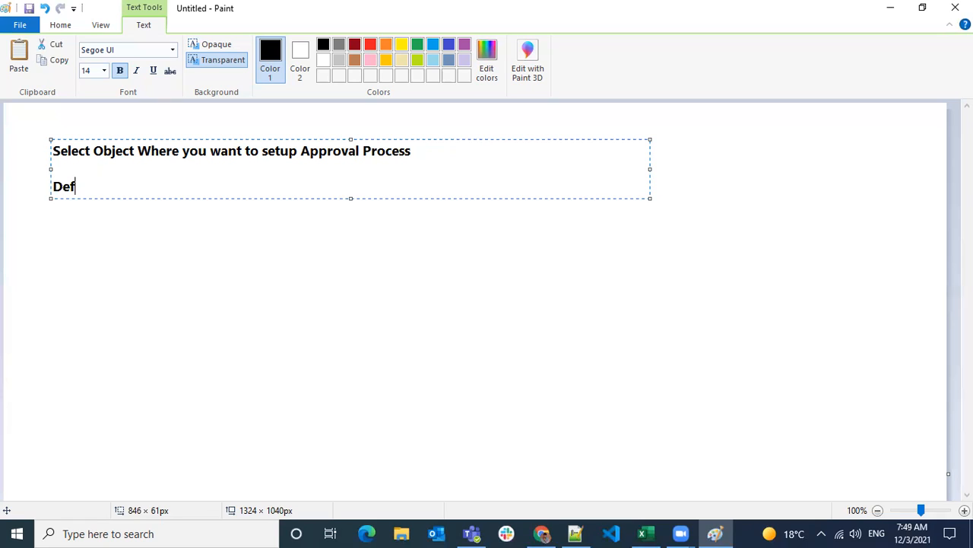
pyautogui.write('ine the Criteria for Appro')
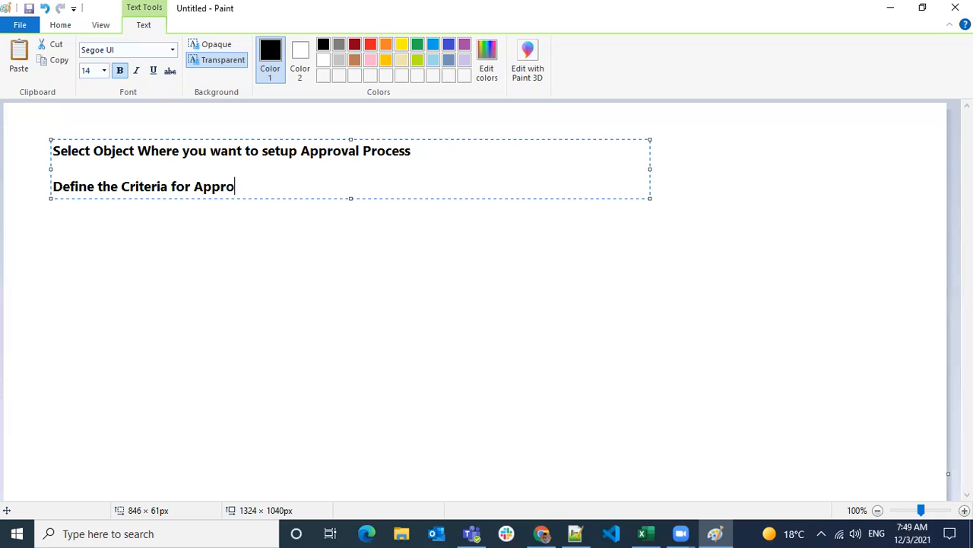
pyautogui.write('val Process')
# Add the line "Sumbit for approval" below the criteria line, leaving a blank line between them
pyautogui.press('Return')
pyautogui.press('Return')
pyautogui.press('Return')
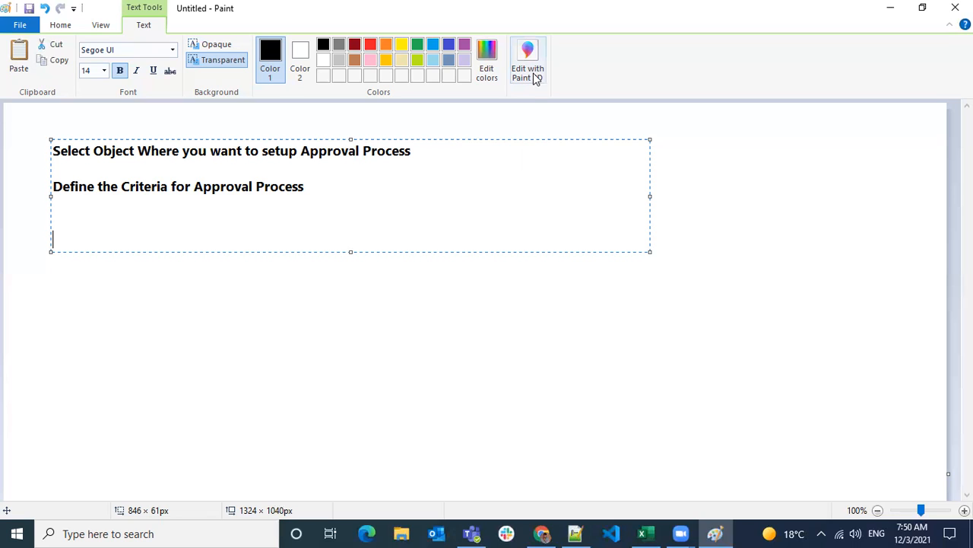
pyautogui.click(125, 220)
pyautogui.write('Su')
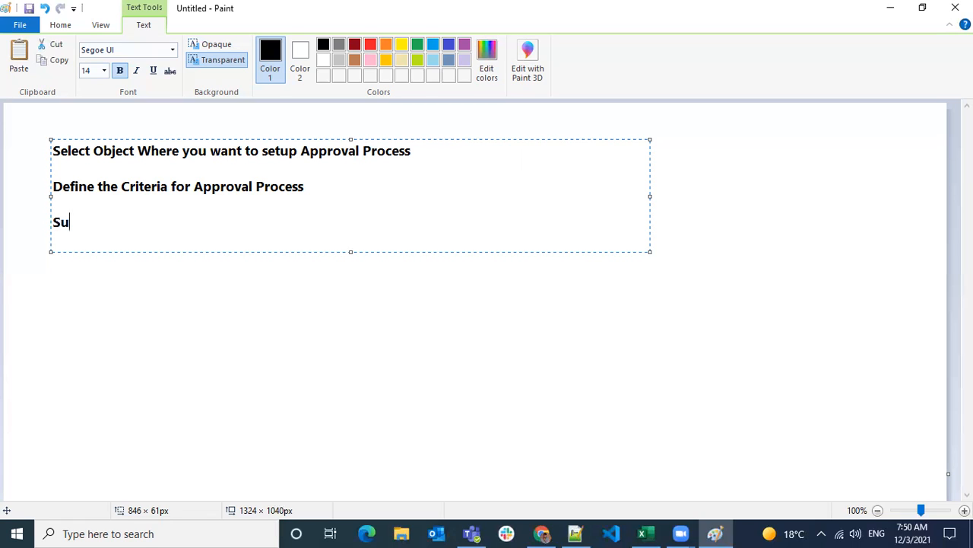
pyautogui.write('mbit for a')
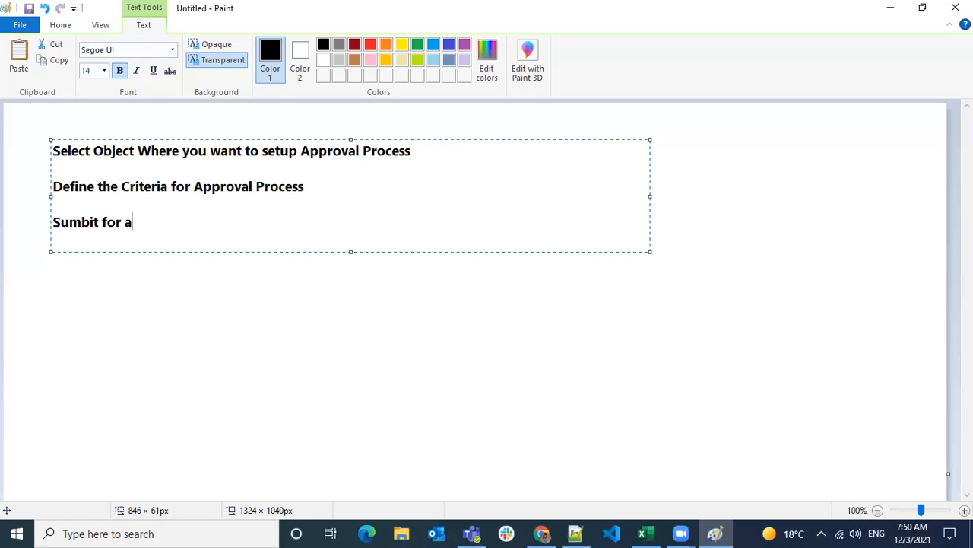
pyautogui.write('pproval')
pyautogui.press('Return')
pyautogui.press('Return')
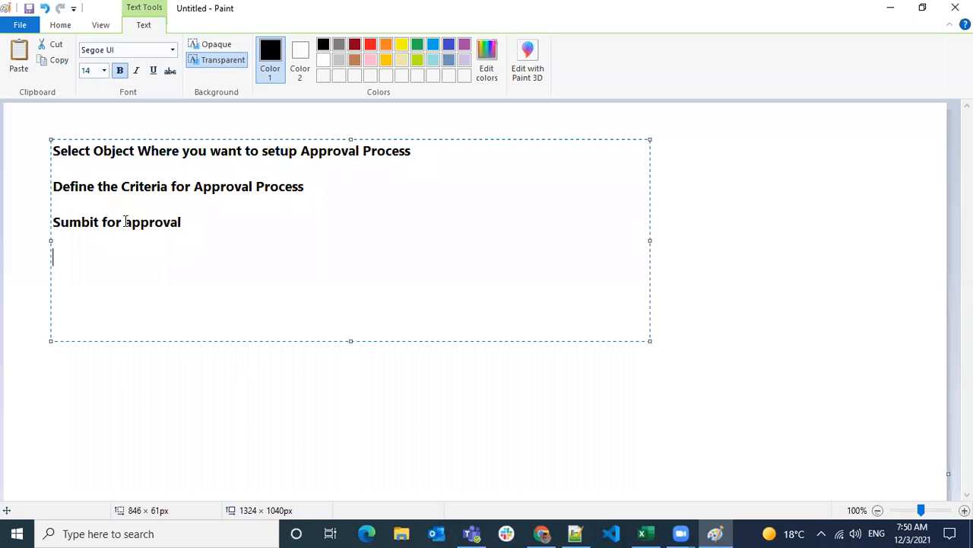
pyautogui.moveTo(184, 222); pyautogui.dragTo(52, 224)
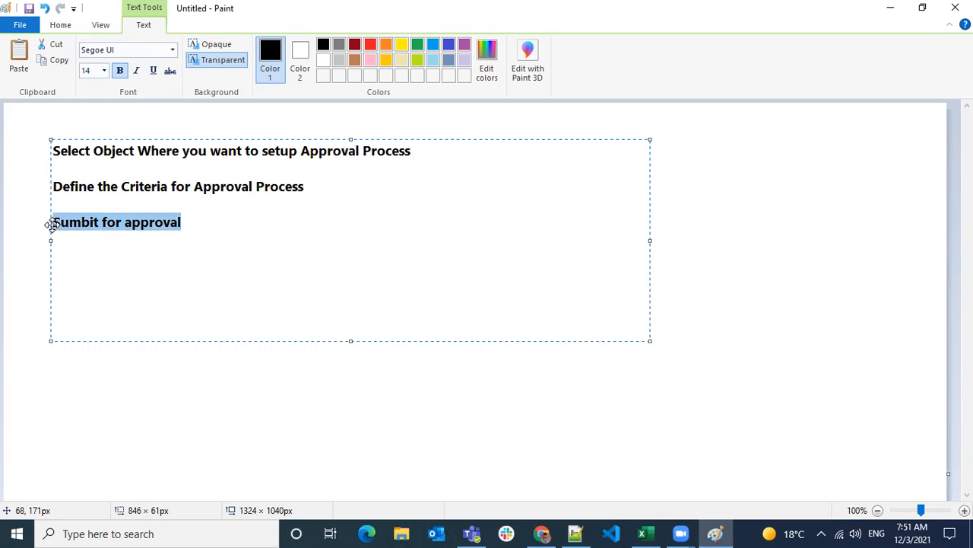
pyautogui.click(197, 224)
pyautogui.moveTo(184, 226)
pyautogui.mouseDown()
pyautogui.moveTo(111, 233)
pyautogui.moveTo(106, 224)
pyautogui.moveTo(190, 221)
pyautogui.mouseUp()
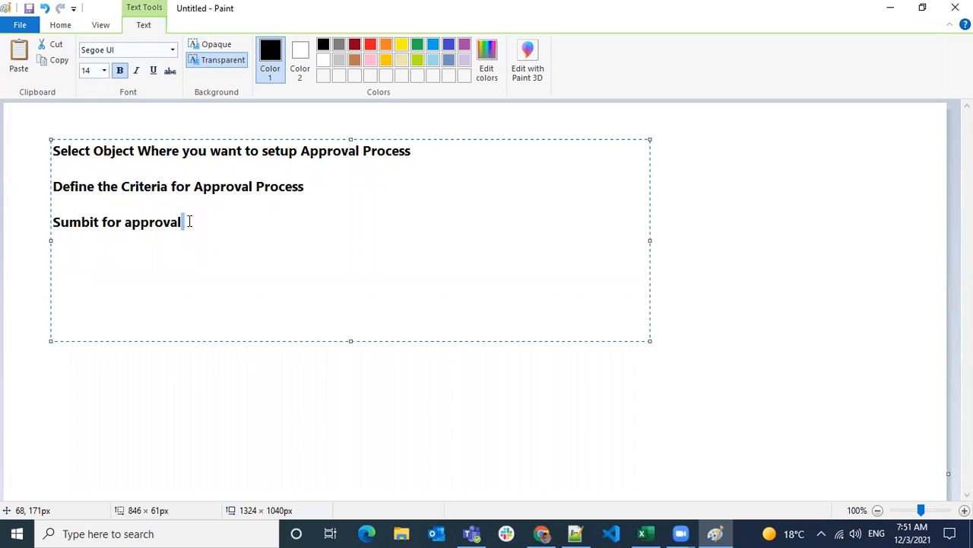
# Add the numbered items "1. Record Locked" and "2. Initial submition actions" below "Sumbit for approval", after a blank line
pyautogui.click(189, 221)
pyautogui.press('Return')
pyautogui.press('Return')
pyautogui.write('1. Record Locked')
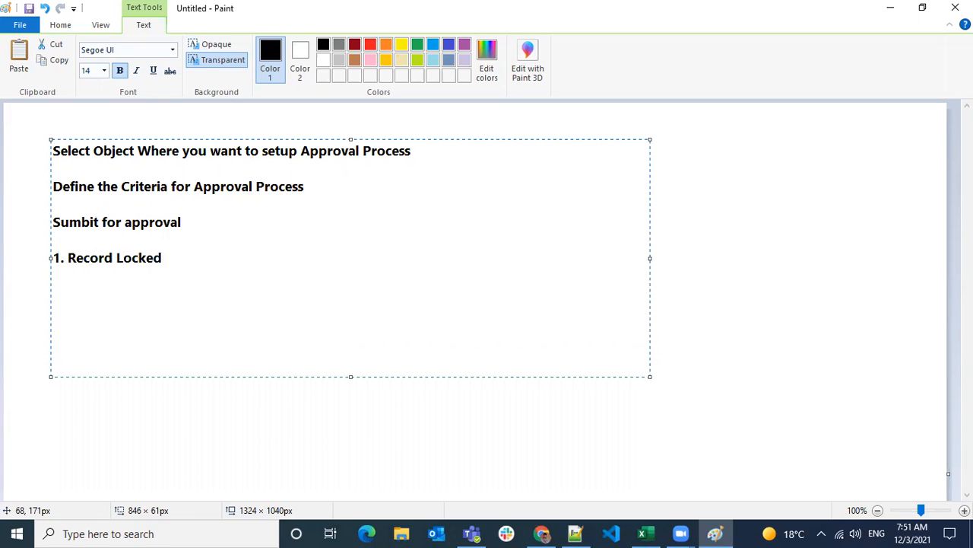
pyautogui.press('Return')
pyautogui.write('2. Initial submi')
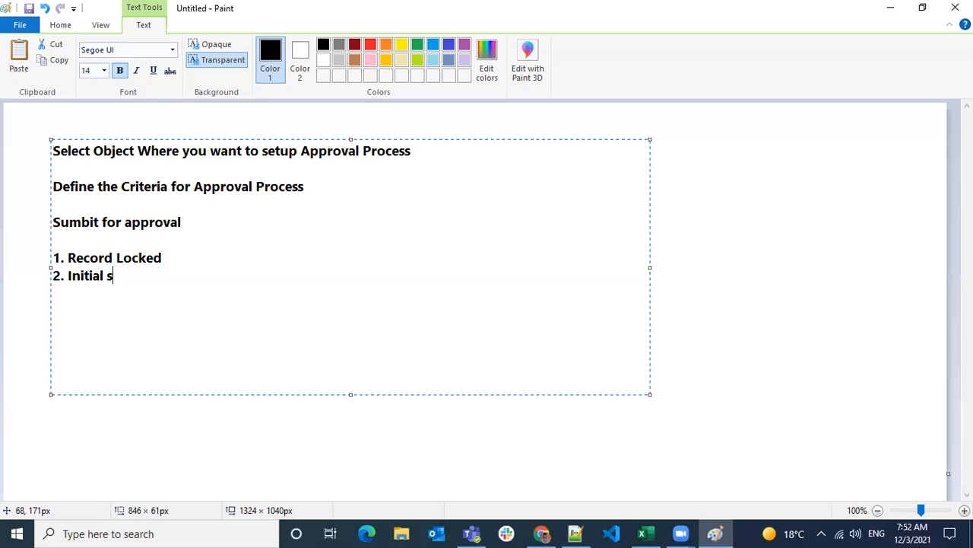
pyautogui.write('tion ')
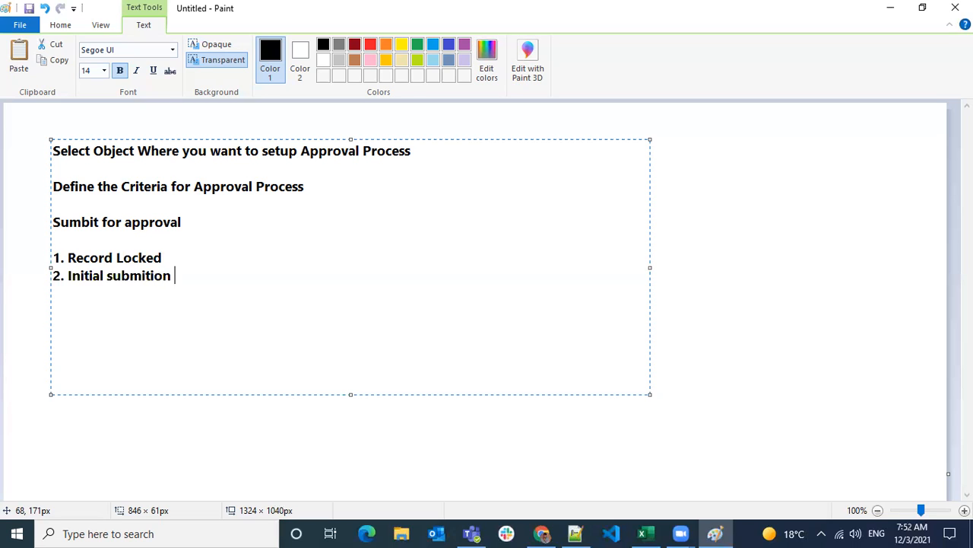
pyautogui.write('actions')
pyautogui.press('Return')
pyautogui.press('Return')
pyautogui.doubleClick(215, 278)
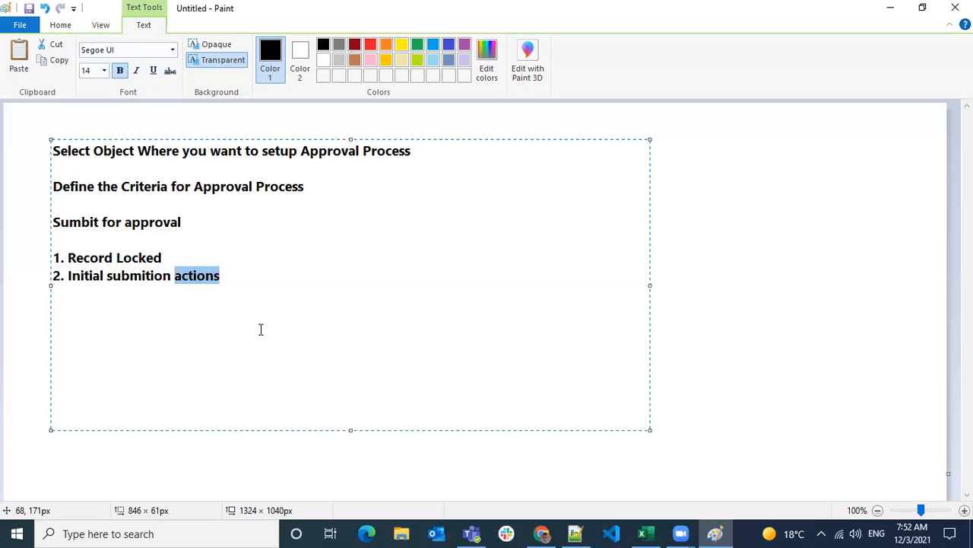
pyautogui.click(235, 275)
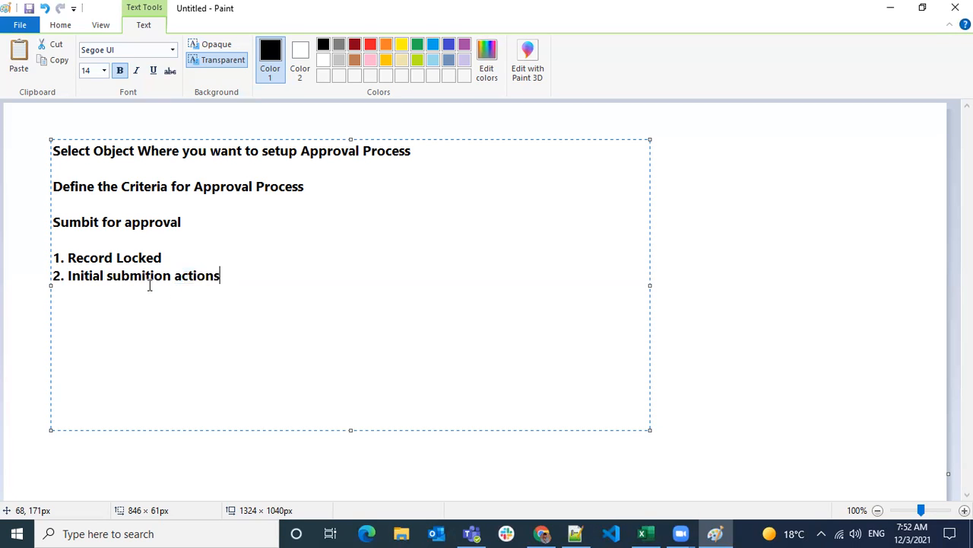
pyautogui.moveTo(71, 276); pyautogui.dragTo(165, 276)
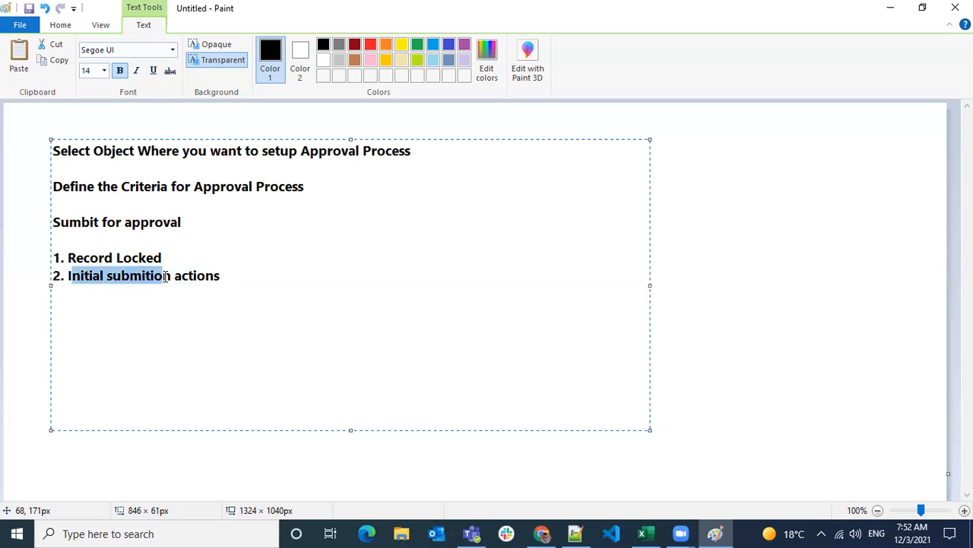
# Add the line "Recall/Approve/Reject =>" below the numbered items, after a blank line
pyautogui.click(269, 278)
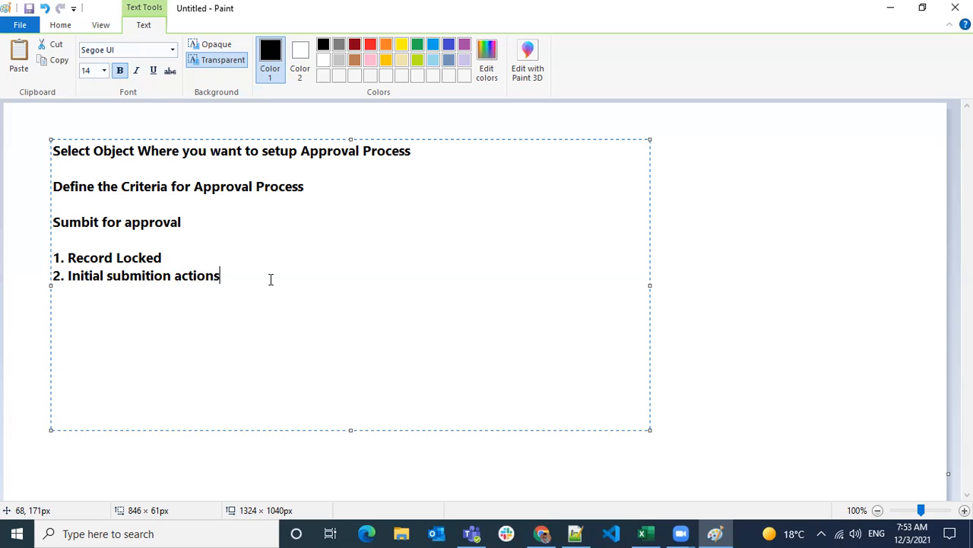
pyautogui.press('Return')
pyautogui.press('Return')
pyautogui.write('Recall/')
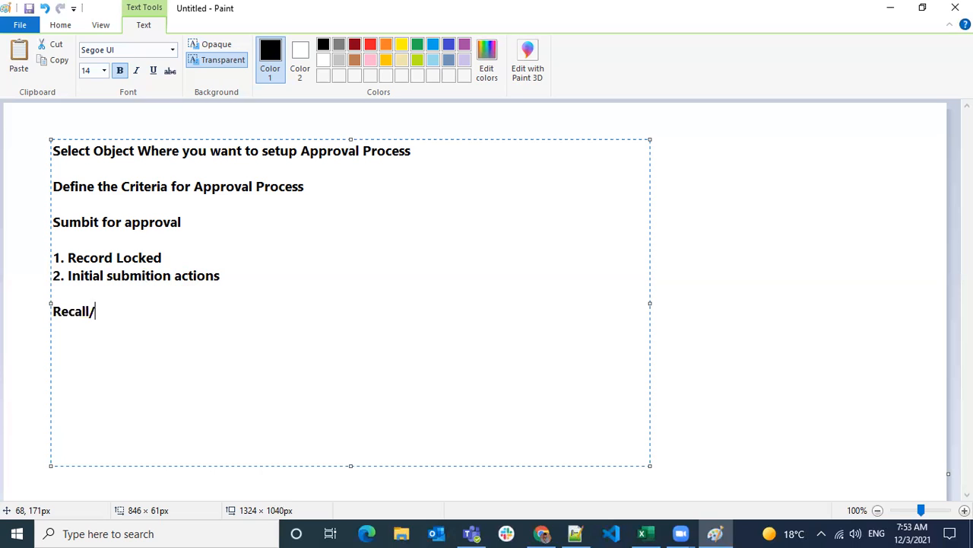
pyautogui.write('Approve/Reject')
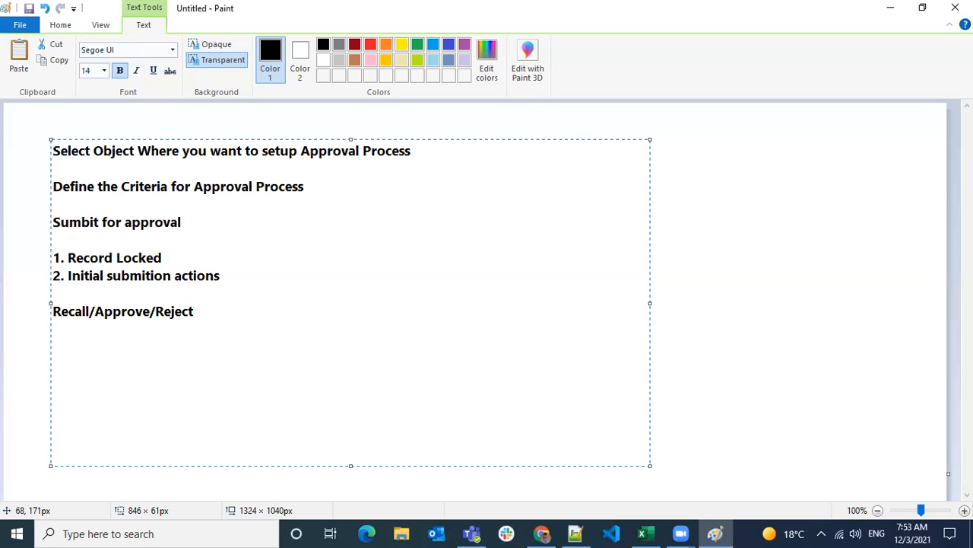
pyautogui.write(' =>')
# Add a "Recall" heading and the line "Recall actions" below it, each preceded by a blank line
pyautogui.press('Return')
pyautogui.press('Return')
pyautogui.write('Recall')
pyautogui.press('Return')
pyautogui.press('Return')
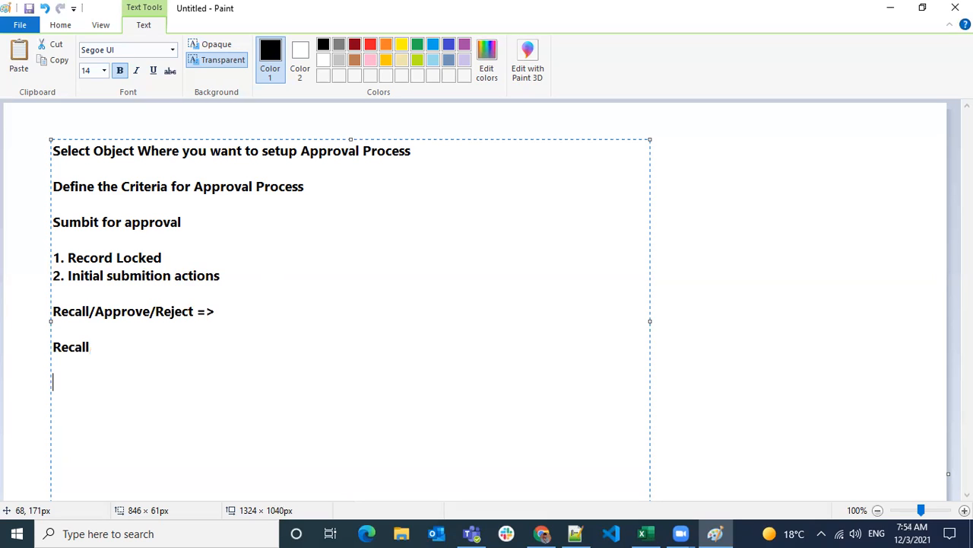
pyautogui.write('Recall action')
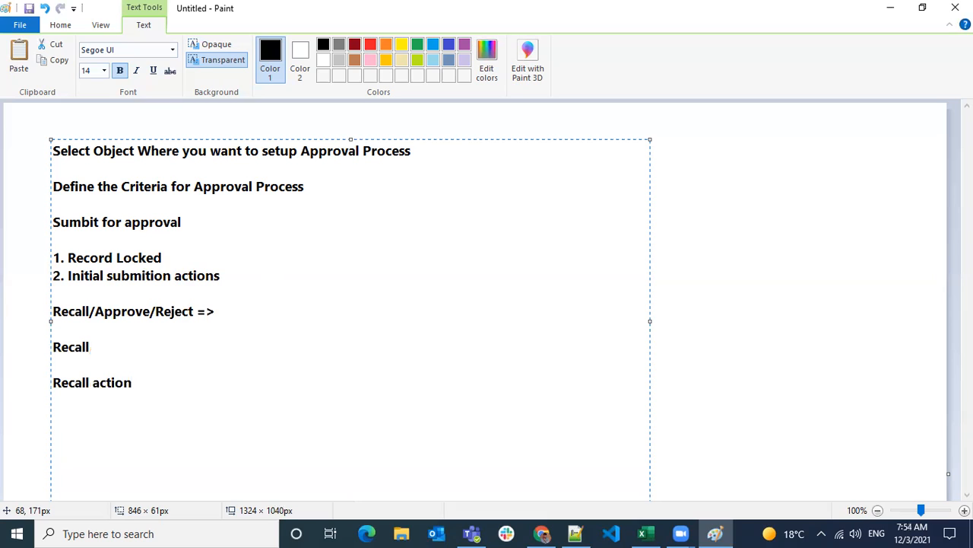
pyautogui.write('s')
# Put the number "1." in front of "Recall actions"
pyautogui.press('Left')
pyautogui.press('Left')
pyautogui.press('Left')
pyautogui.press('Left')
pyautogui.press('Left')
pyautogui.press('Left')
pyautogui.press('Left')
pyautogui.press('Left')
pyautogui.press('Left')
pyautogui.press('Left')
pyautogui.press('Left')
pyautogui.press('Left')
pyautogui.press('Left')
pyautogui.press('Left')
pyautogui.write('1.')
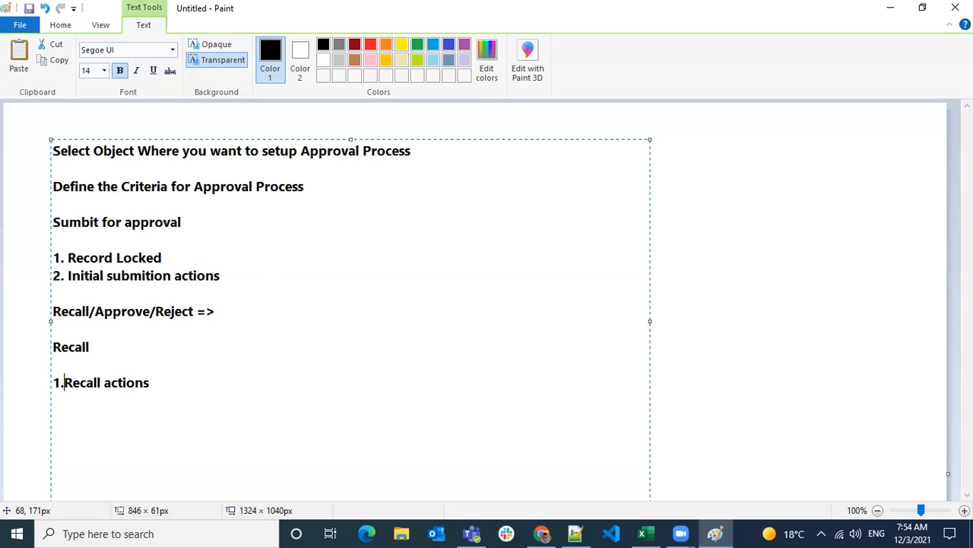
# Add a second numbered item, "2. Unlocked", directly below "1. Recall actions"
pyautogui.press('Right')
pyautogui.press('Right')
pyautogui.press('Right')
pyautogui.press('Right')
pyautogui.press('Right')
pyautogui.press('Right')
pyautogui.press('Right')
pyautogui.press('Right')
pyautogui.press('Right')
pyautogui.press('Right')
pyautogui.press('Right')
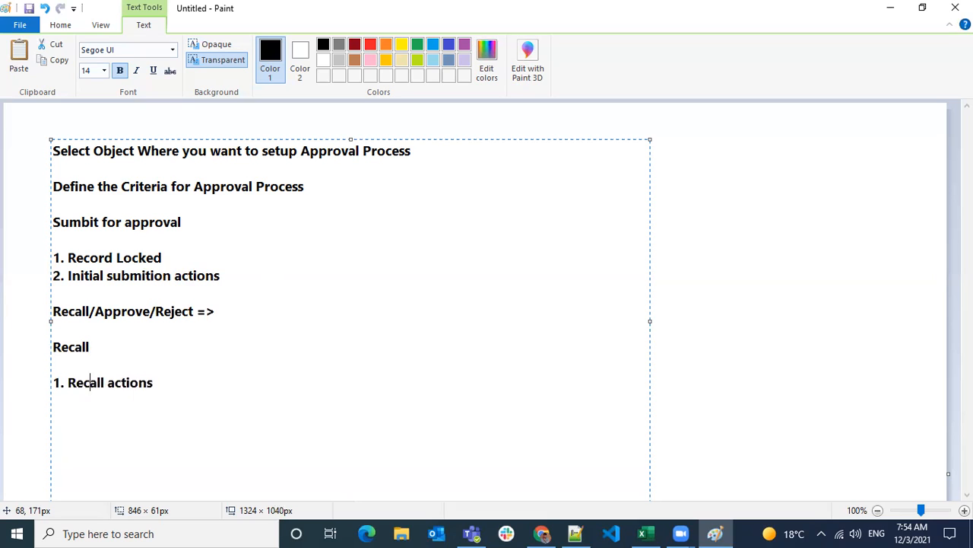
pyautogui.press('Right')
pyautogui.press('Right')
pyautogui.press('Right')
pyautogui.press('Return')
pyautogui.write('2. Unloacked')
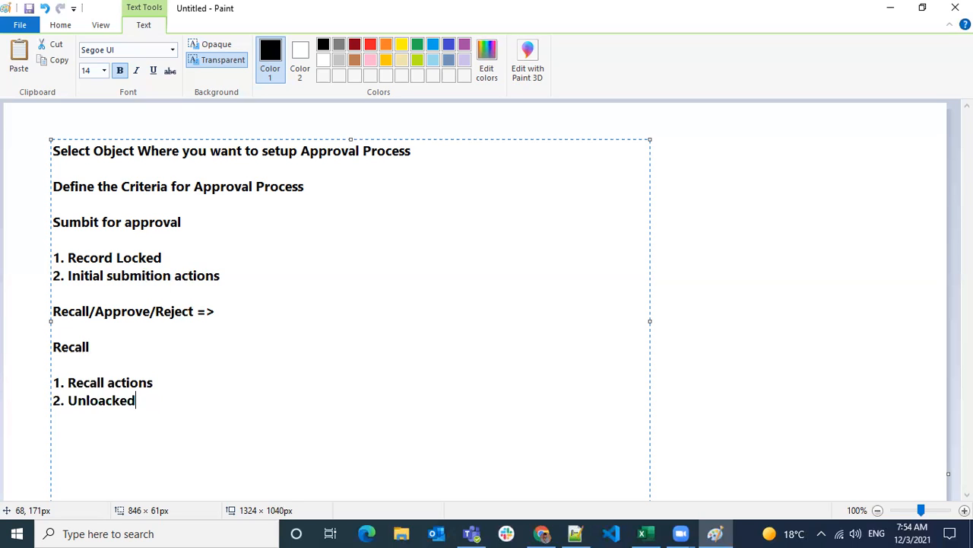
pyautogui.press('BackSpace')
pyautogui.press('BackSpace')
pyautogui.press('BackSpace')
pyautogui.press('BackSpace')
pyautogui.press('BackSpace')
pyautogui.write('cked')
# Insert the word "record" before "Unlocked" in the second numbered item under "Recall"
pyautogui.press('Left')
pyautogui.press('Left')
pyautogui.press('Left')
pyautogui.press('Left')
pyautogui.press('Left')
pyautogui.press('Left')
pyautogui.press('Left')
pyautogui.press('Left')
pyautogui.write('record')
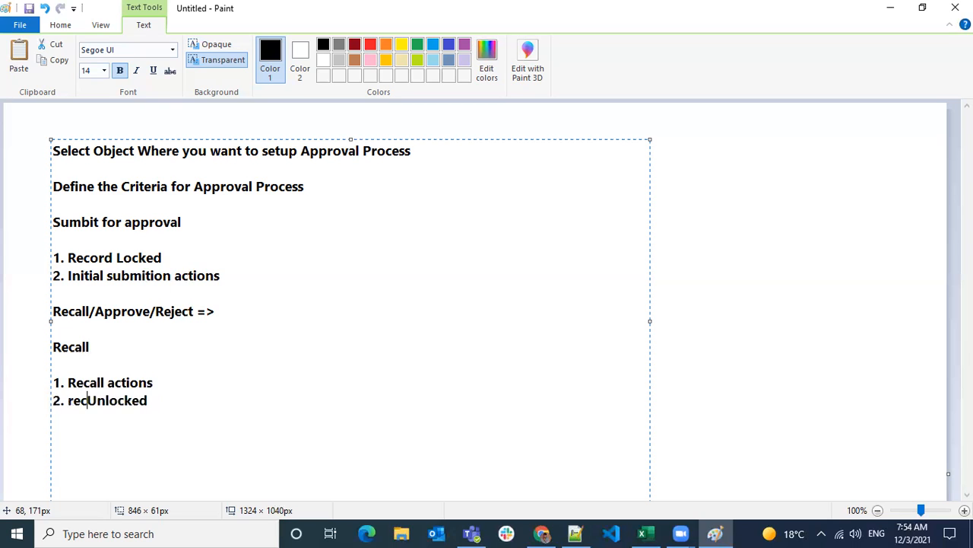
# Add an "Approve" heading below the Recall items, with a blank line before and after it
pyautogui.press('Right')
pyautogui.press('Right')
pyautogui.press('Right')
pyautogui.press('Right')
pyautogui.press('Right')
pyautogui.press('Right')
pyautogui.press('Right')
pyautogui.press('Right')
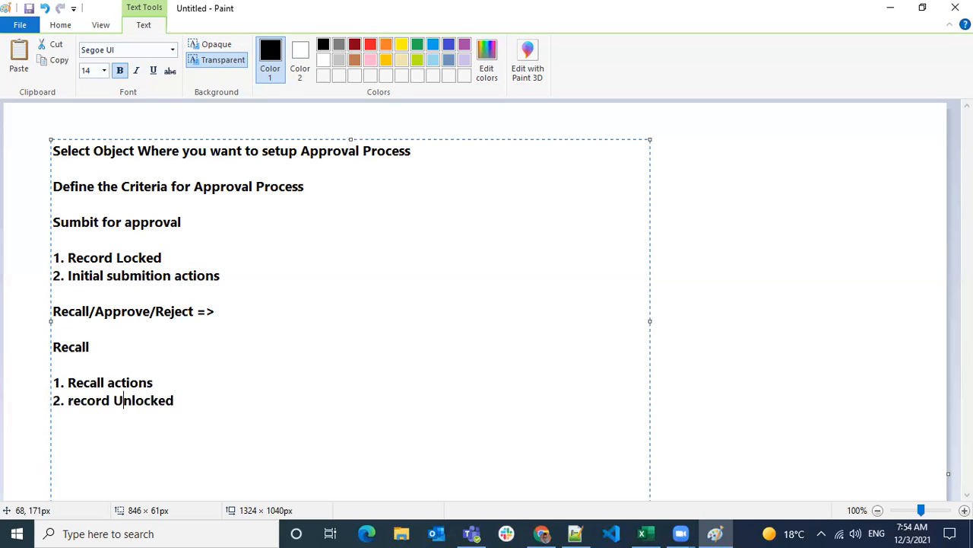
pyautogui.press('Return')
pyautogui.press('Return')
pyautogui.write('Approve')
pyautogui.press('Return')
pyautogui.press('Return')
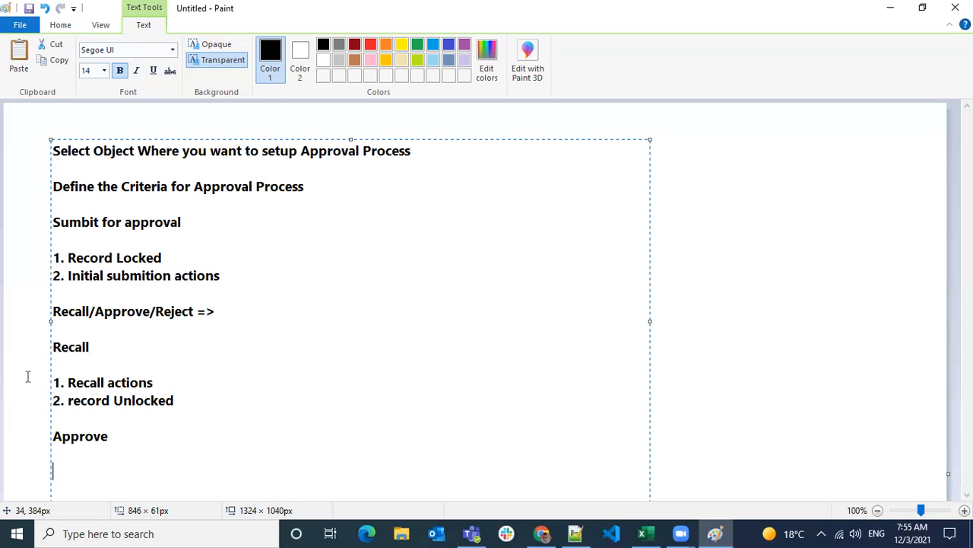
# Under the "Approve" heading, write the numbered items "1. approve actions" and "2.record unlocked"
pyautogui.write('1. approve actions')
pyautogui.press('Return')
pyautogui.write('2.')
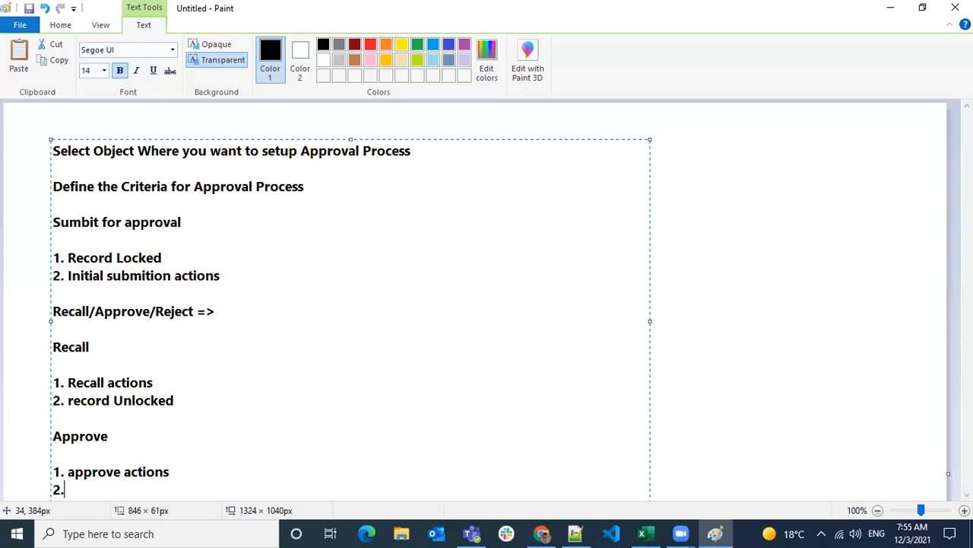
pyautogui.write('record unlocked')
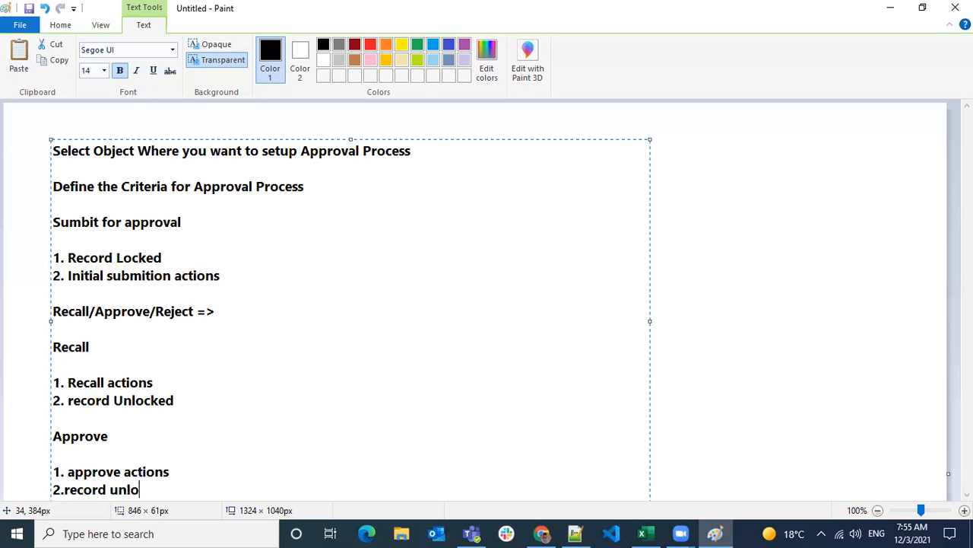
# Add a "reject" heading below the Approve items, with a blank line before and after it
pyautogui.press('Return')
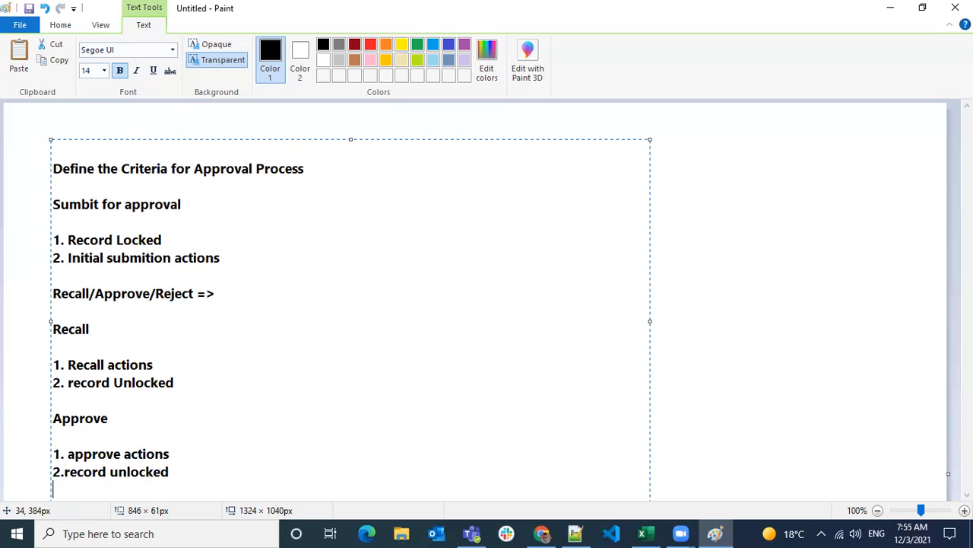
pyautogui.write('rejectg')
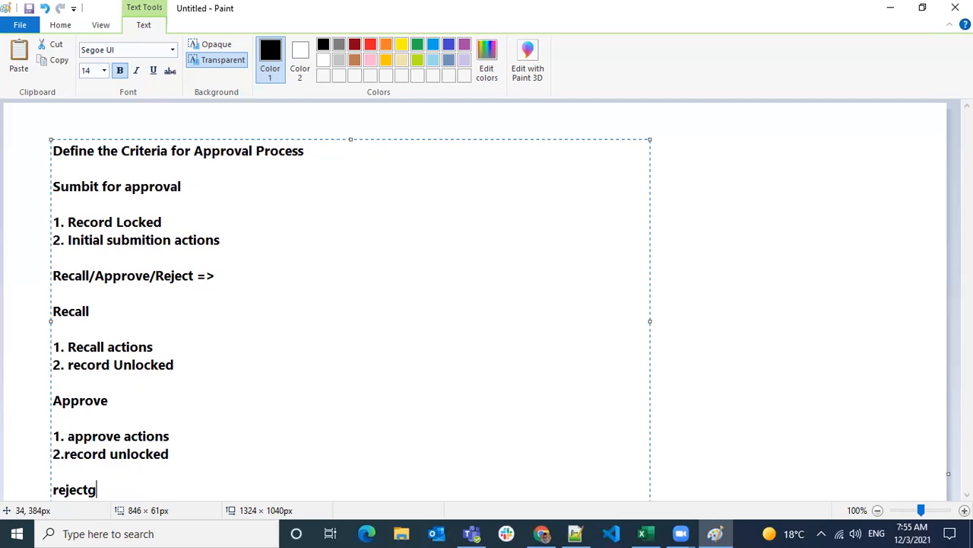
pyautogui.press('BackSpace')
pyautogui.press('Return')
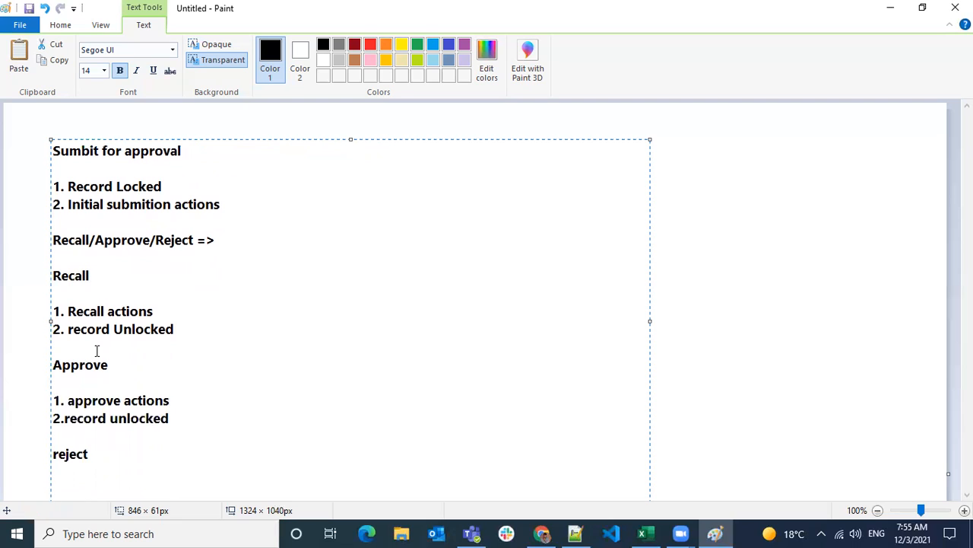
# Copy the two numbered items under "Approve" and paste them below the "reject" heading
pyautogui.moveTo(174, 418); pyautogui.dragTo(54, 400)
pyautogui.hotkey('ctrl', 'c')
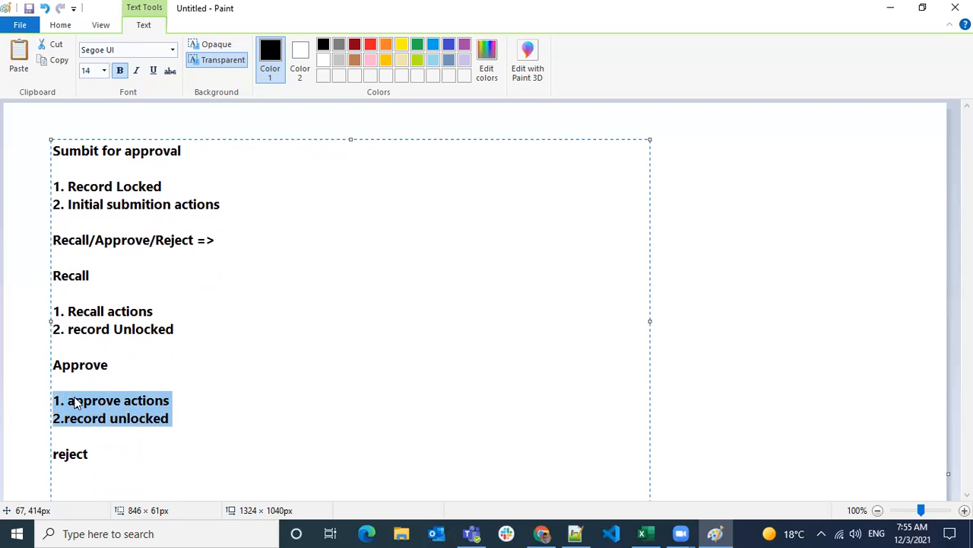
pyautogui.press('Down')
pyautogui.press('Down')
pyautogui.press('Down')
pyautogui.press('Down')
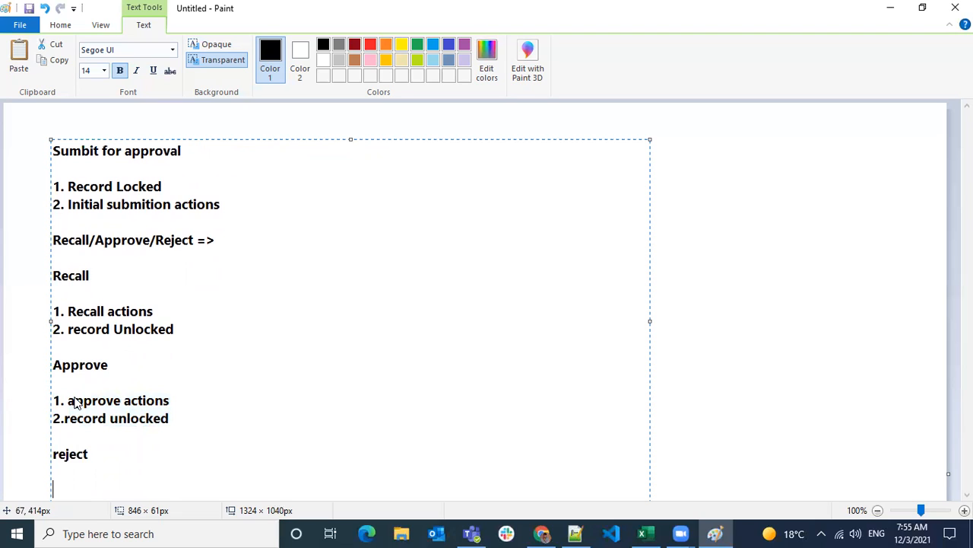
pyautogui.hotkey('ctrl', 'v')
pyautogui.press('Return')
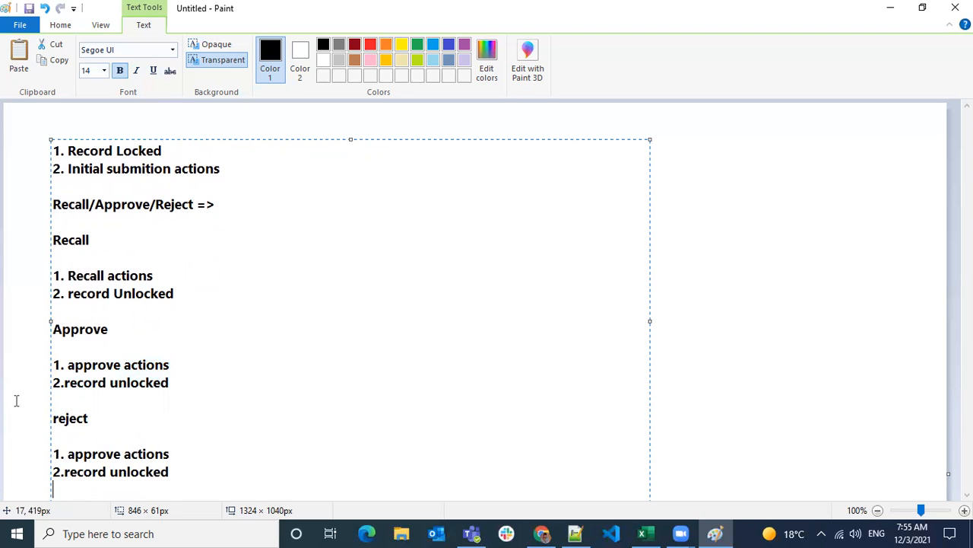
# Replace "approve" with "reject" in the first numbered item under the "reject" heading
pyautogui.doubleClick(76, 423)
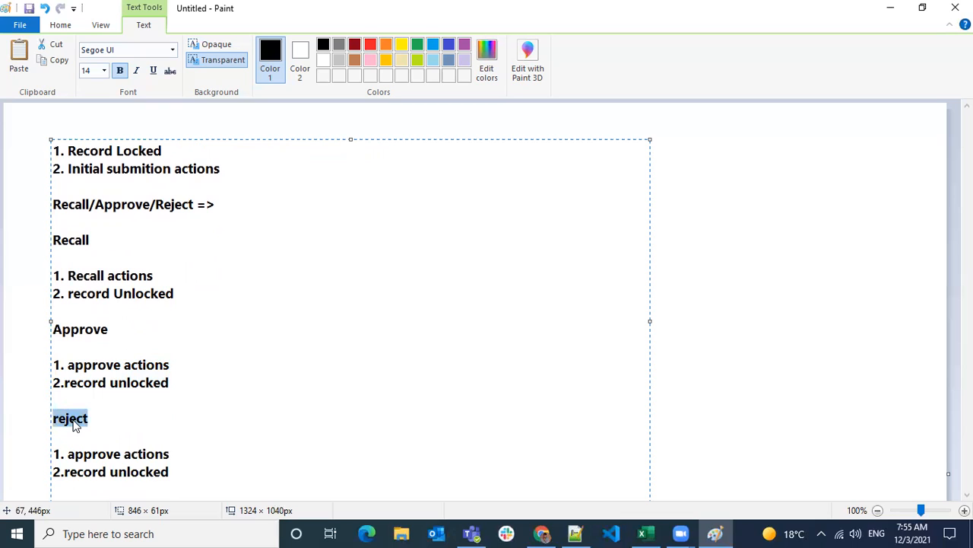
pyautogui.doubleClick(95, 456)
pyautogui.write('reject')
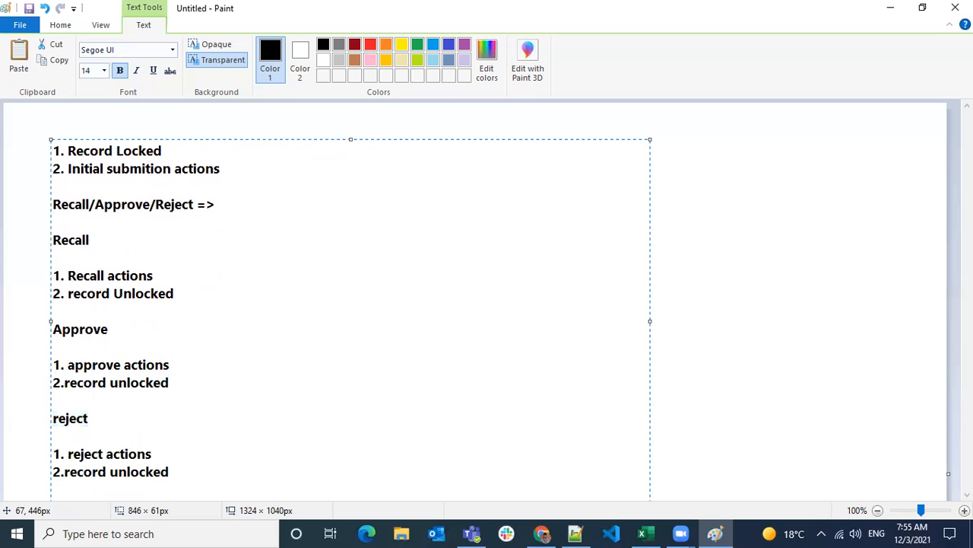
# Set the font size of all the text in the box to 12
pyautogui.moveTo(155, 264); pyautogui.dragTo(64, 102)
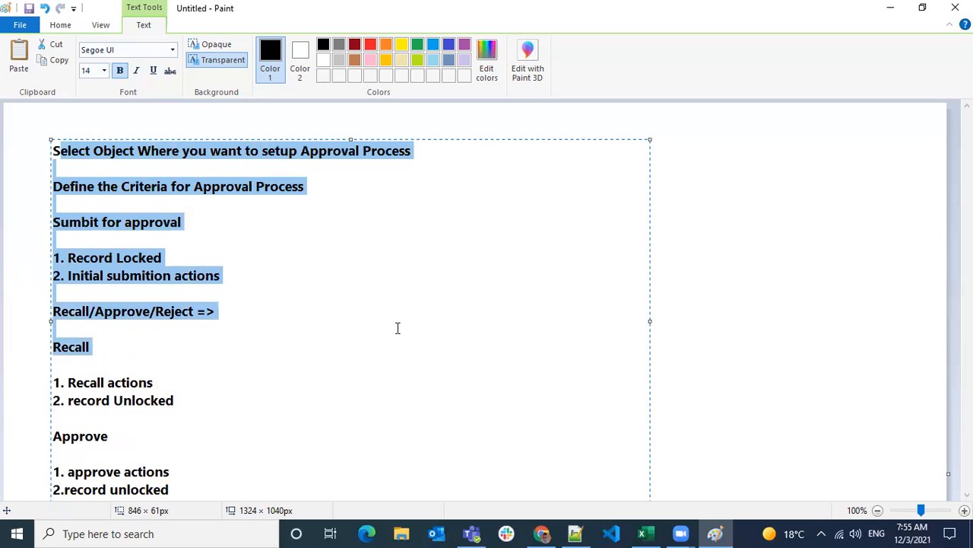
pyautogui.hotkey('ctrl', 'a')
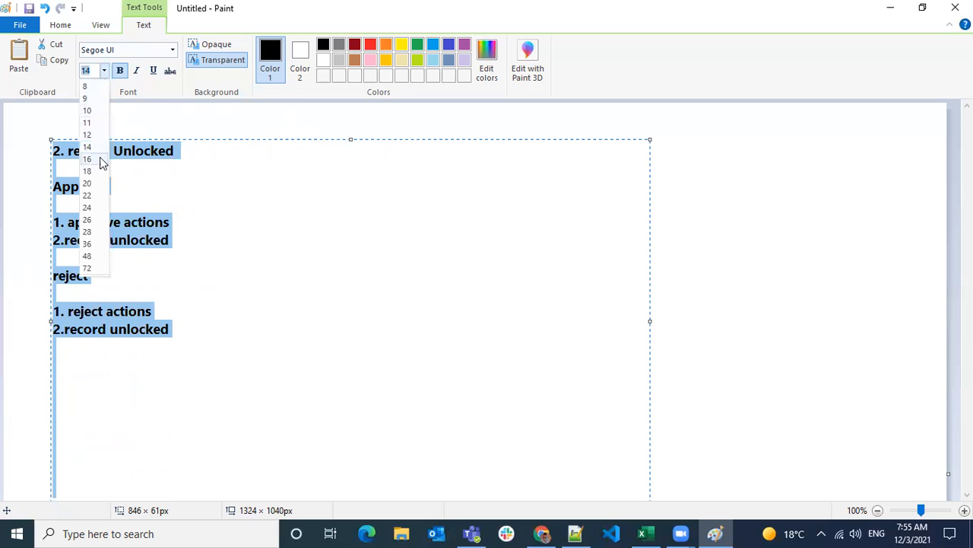
pyautogui.click(90, 135)
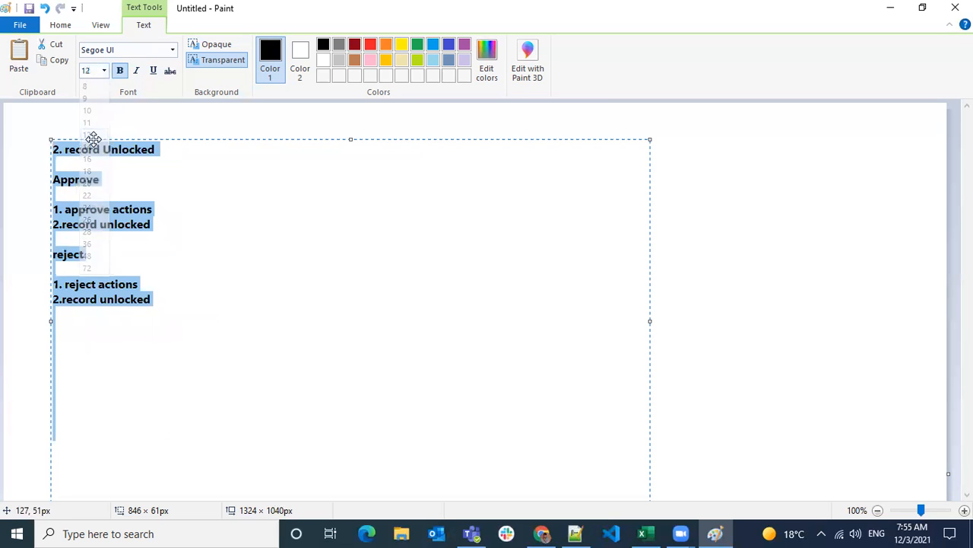
# Extend the text box down to near the canvas's lower edge so that all the notes fit inside
pyautogui.click(191, 223)
pyautogui.press('Up')
pyautogui.press('Up')
pyautogui.press('Up')
pyautogui.press('Up')
pyautogui.press('Up')
pyautogui.press('Up')
pyautogui.press('Up')
pyautogui.press('Up')
pyautogui.press('Up')
pyautogui.press('Up')
pyautogui.press('Up')
pyautogui.press('Up')
pyautogui.press('Up')
pyautogui.press('Up')
pyautogui.press('Up')
pyautogui.press('Up')
pyautogui.press('Up')
pyautogui.press('Up')
pyautogui.press('Up')
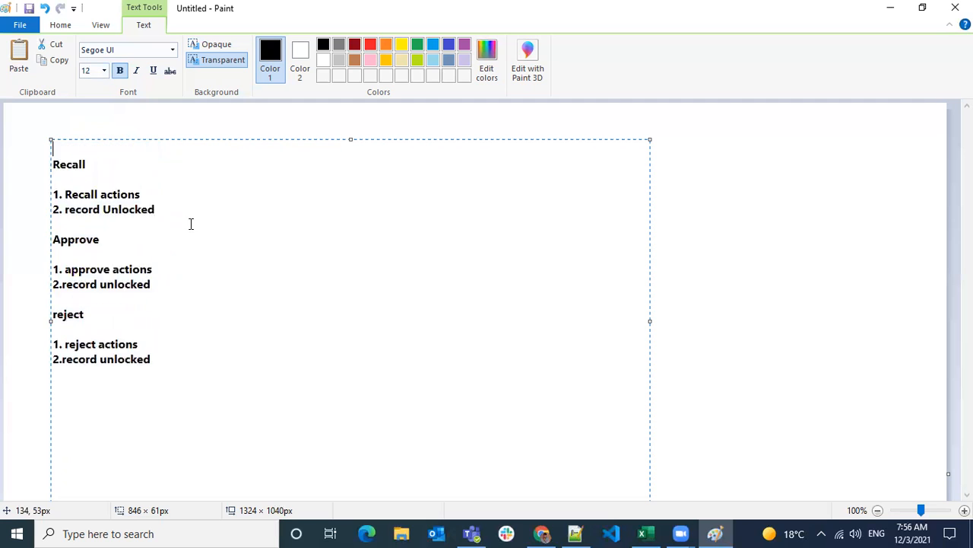
pyautogui.click(878, 510)
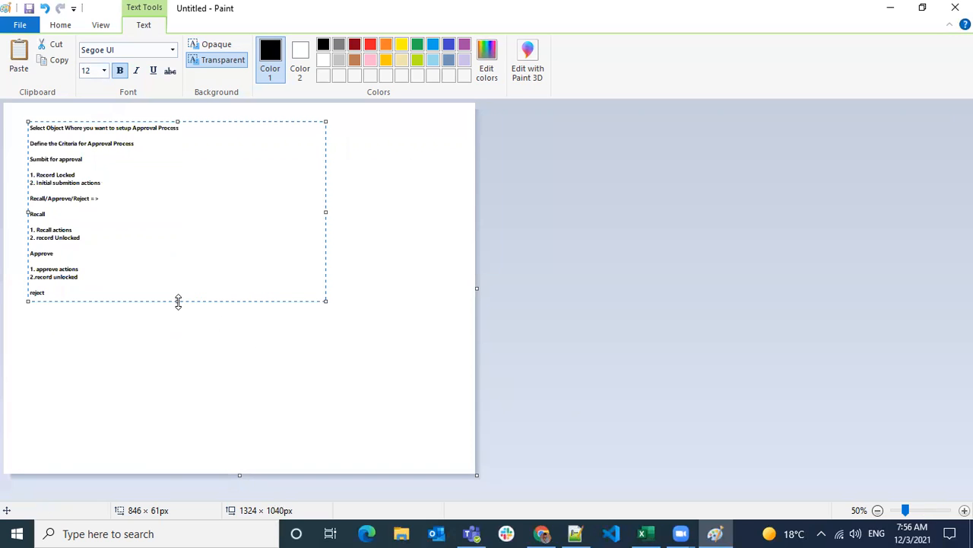
pyautogui.moveTo(178, 300); pyautogui.dragTo(169, 434)
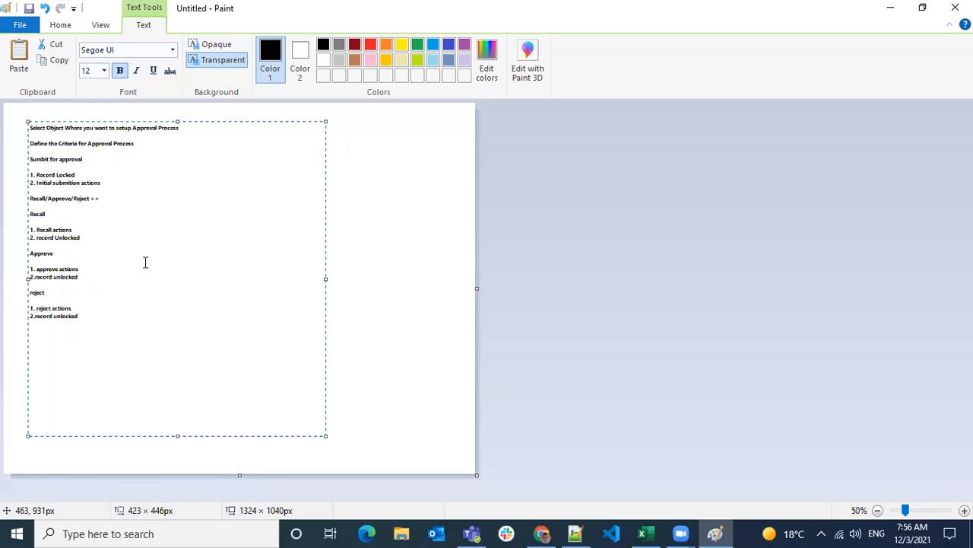
# Set the font size of all the text in the enlarged box to 14
pyautogui.hotkey('ctrl', 'a')
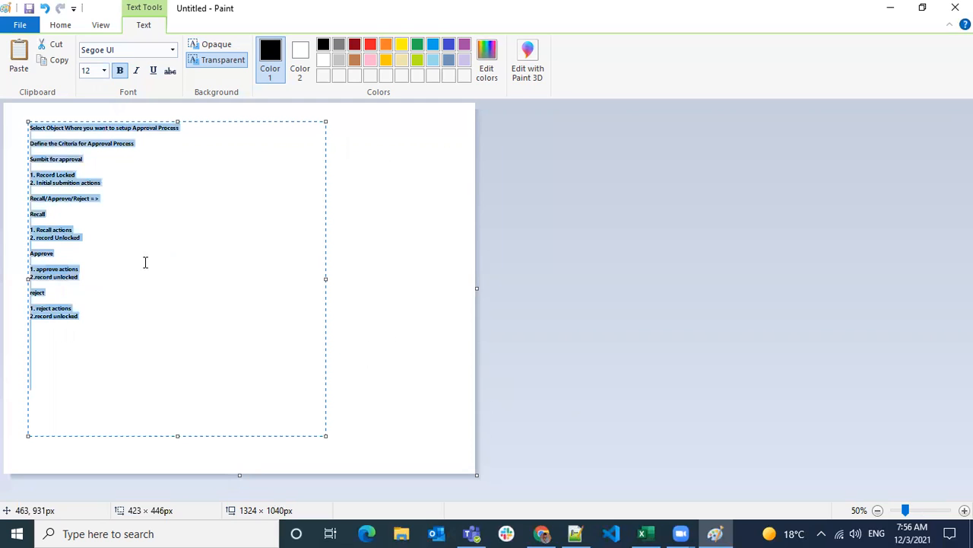
pyautogui.click(103, 70)
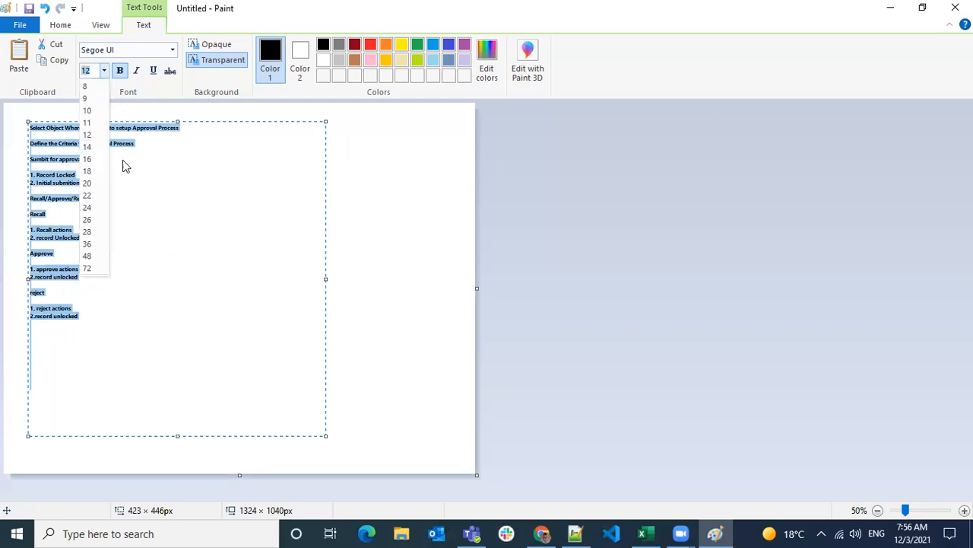
pyautogui.click(90, 147)
pyautogui.click(181, 261)
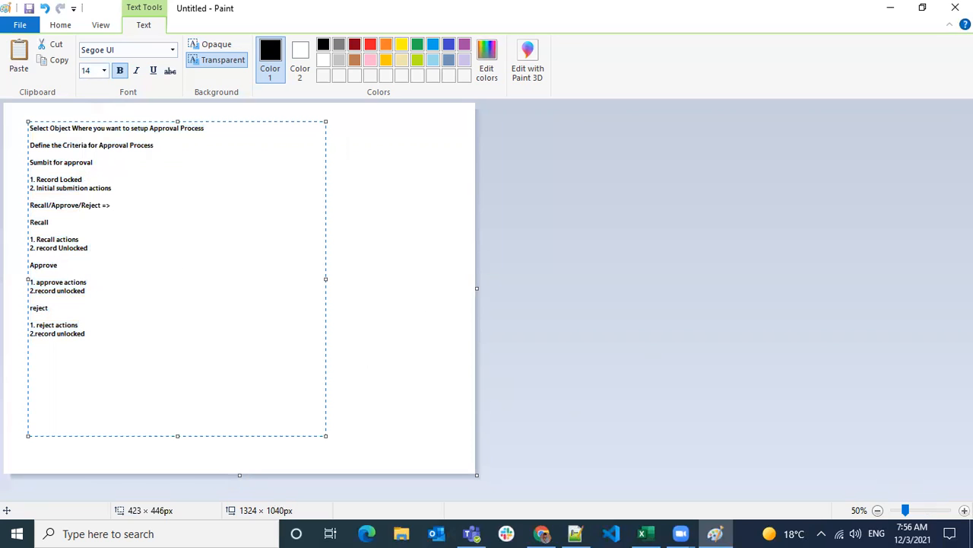
pyautogui.click(964, 510)
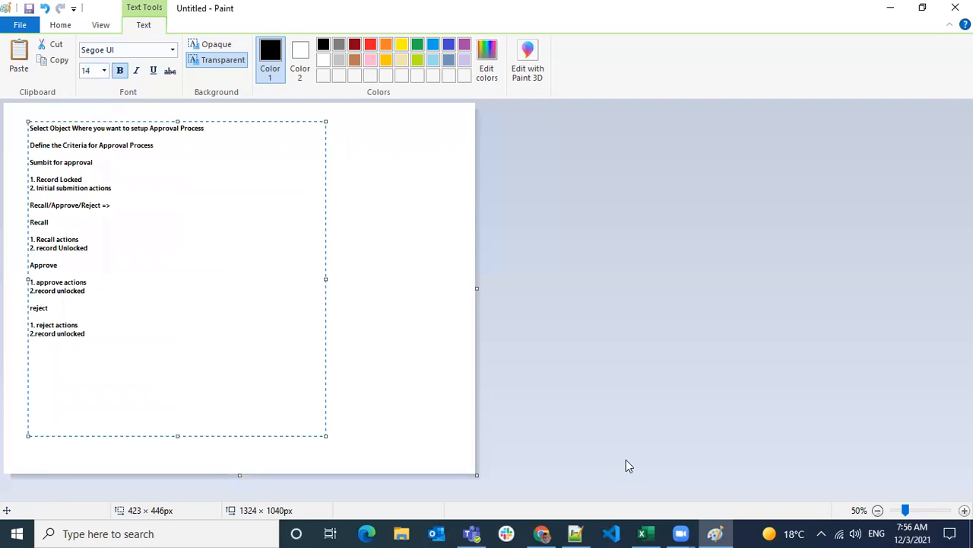
pyautogui.click(878, 511)
# Try an indigo text colour on the "Recall" heading and set it back to black
pyautogui.moveTo(49, 221); pyautogui.dragTo(28, 221)
pyautogui.click(448, 45)
pyautogui.click(143, 247)
pyautogui.moveTo(48, 221); pyautogui.dragTo(27, 221)
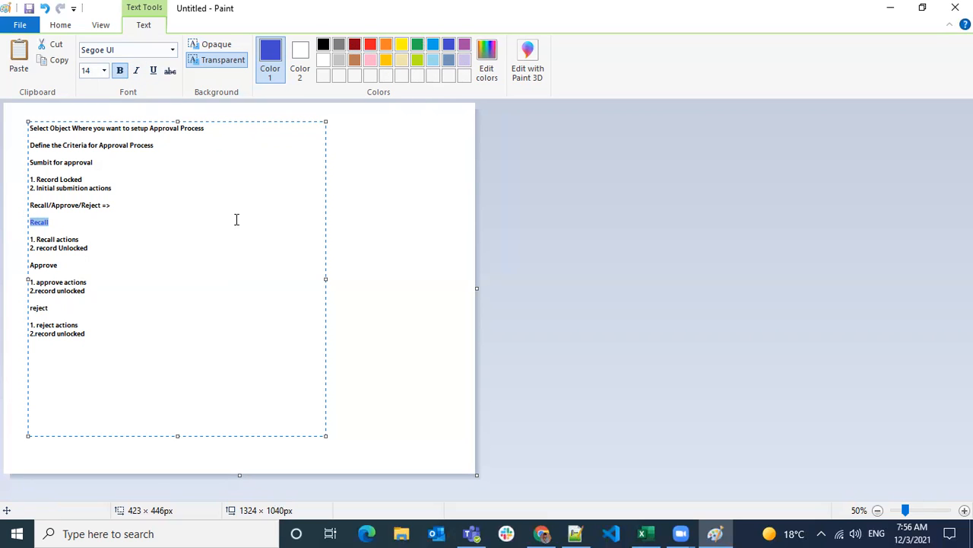
pyautogui.click(324, 44)
pyautogui.click(155, 219)
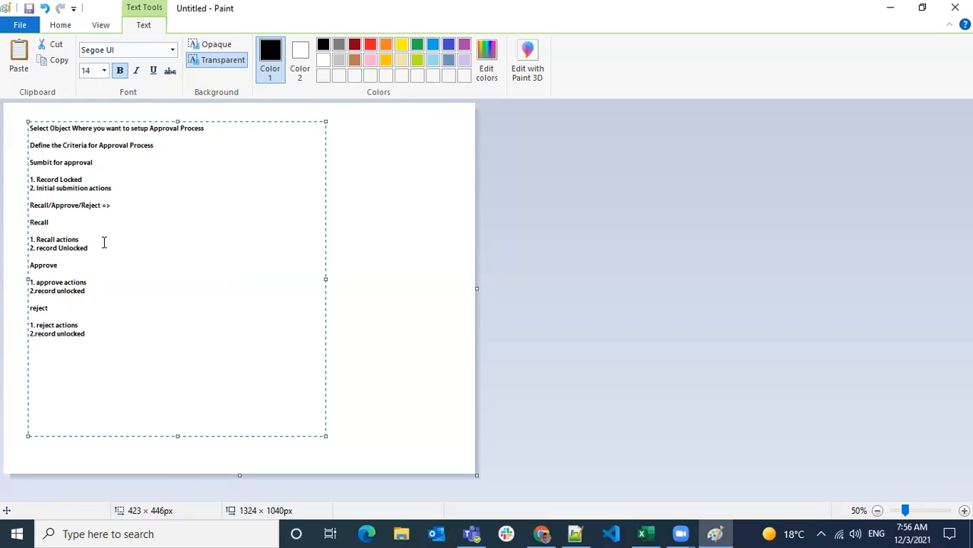
# Colour the numbered items under "Recall" and under "Approve" purple
pyautogui.moveTo(103, 244); pyautogui.dragTo(13, 230)
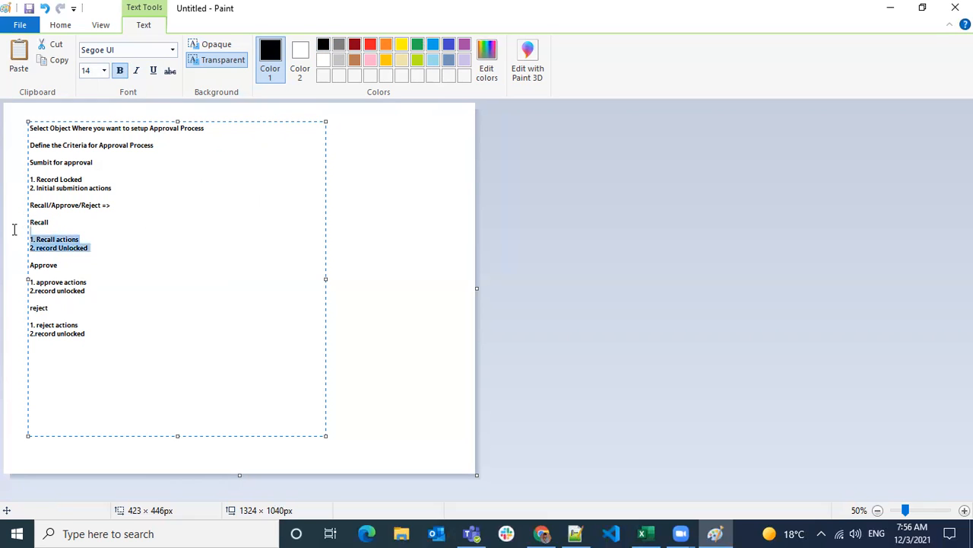
pyautogui.click(465, 44)
pyautogui.click(210, 241)
pyautogui.moveTo(95, 289); pyautogui.dragTo(8, 277)
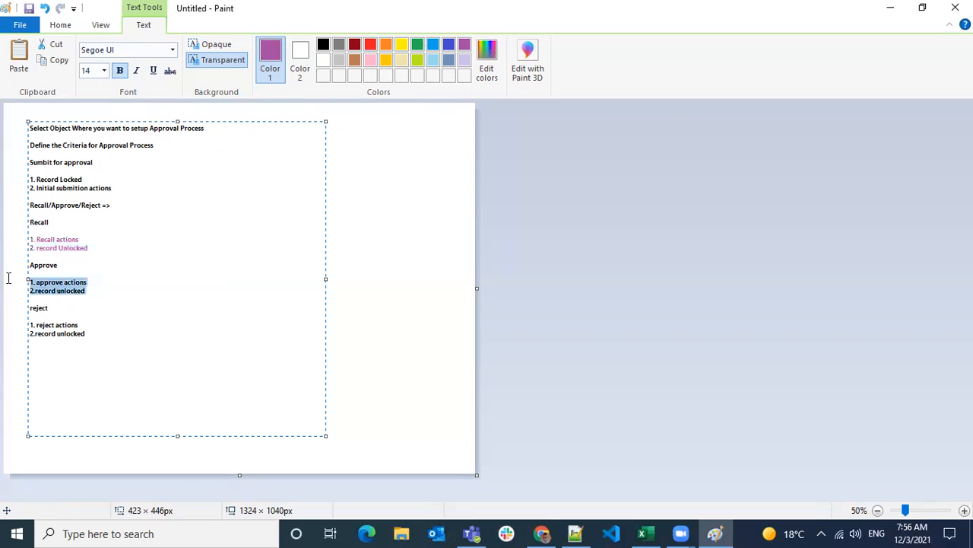
pyautogui.click(464, 47)
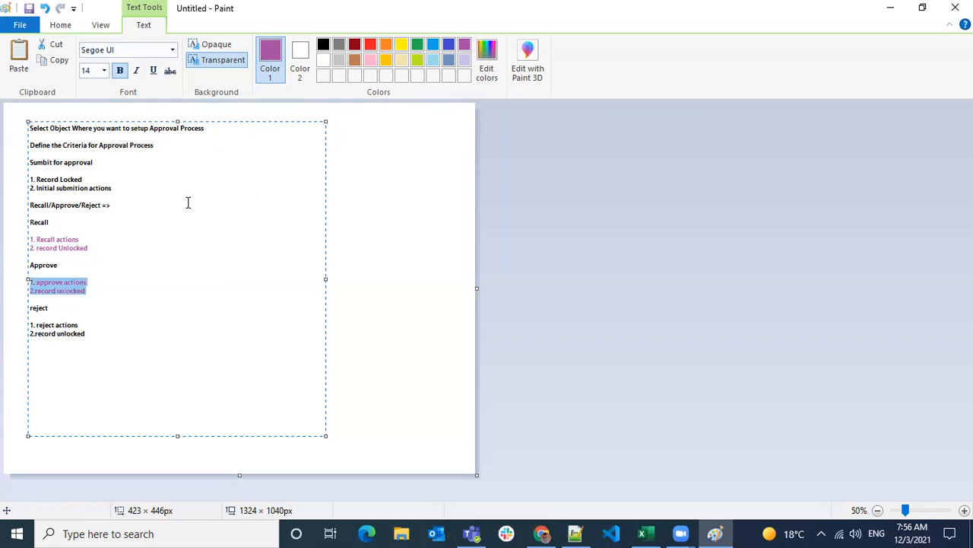
# Colour the numbered items under "Sumbit for approval" and under "reject" purple
pyautogui.moveTo(116, 189); pyautogui.dragTo(35, 177)
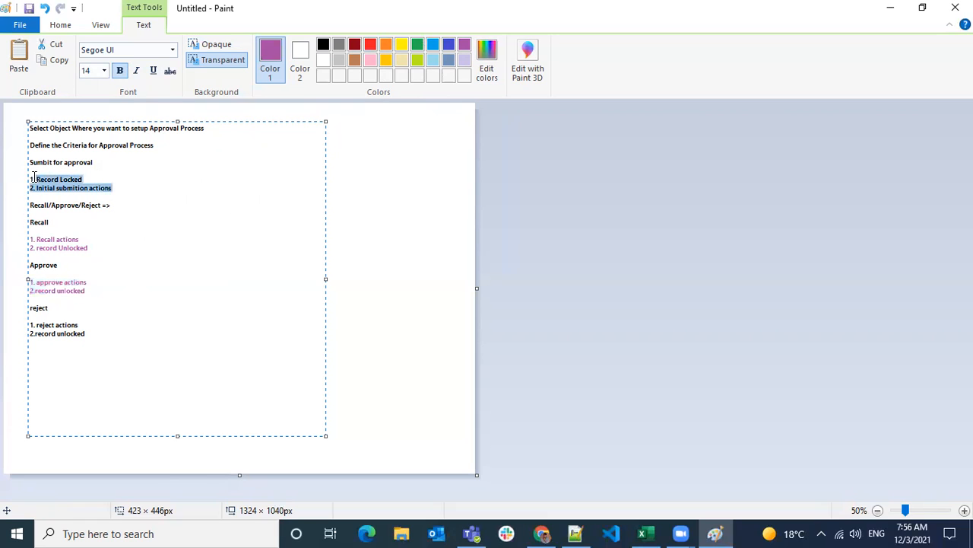
pyautogui.click(182, 216)
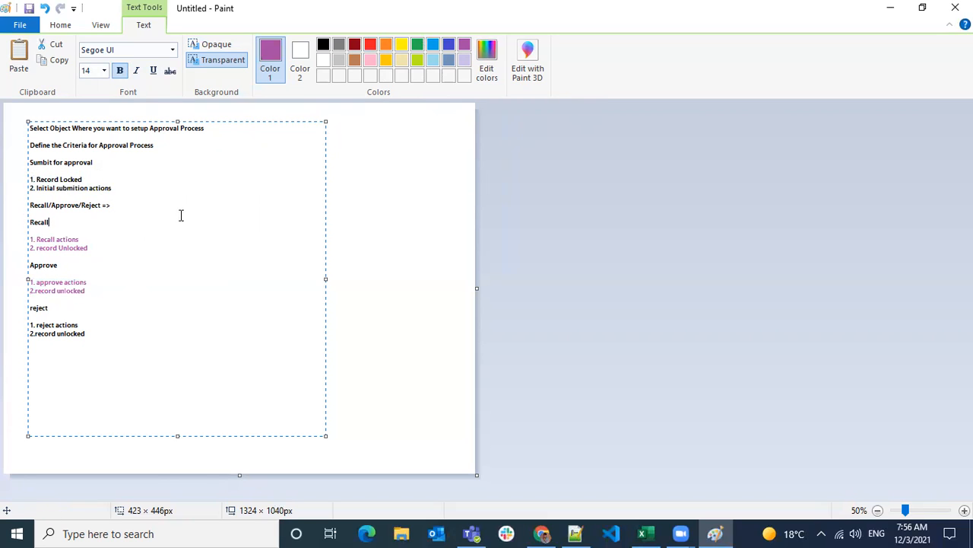
pyautogui.moveTo(124, 186); pyautogui.dragTo(27, 176)
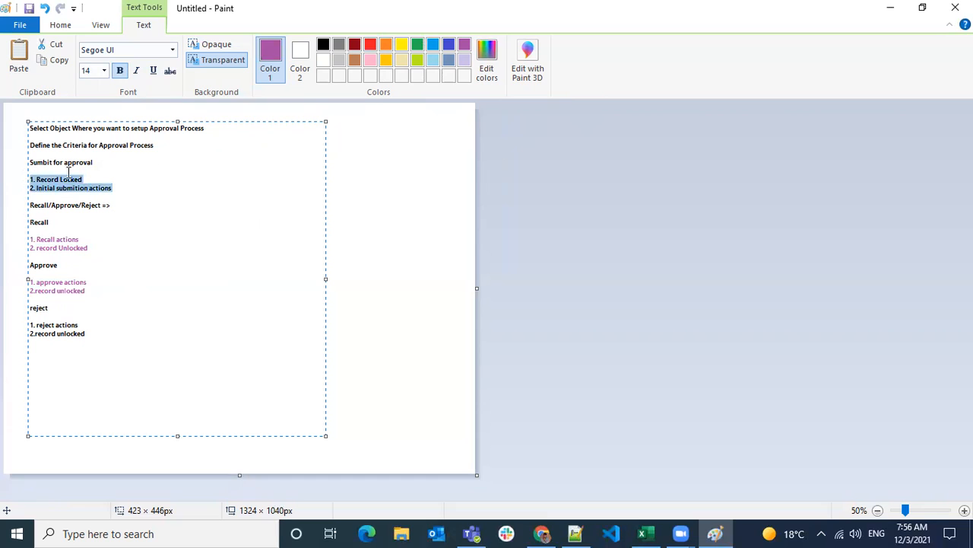
pyautogui.click(464, 44)
pyautogui.moveTo(120, 333); pyautogui.dragTo(21, 326)
pyautogui.click(464, 44)
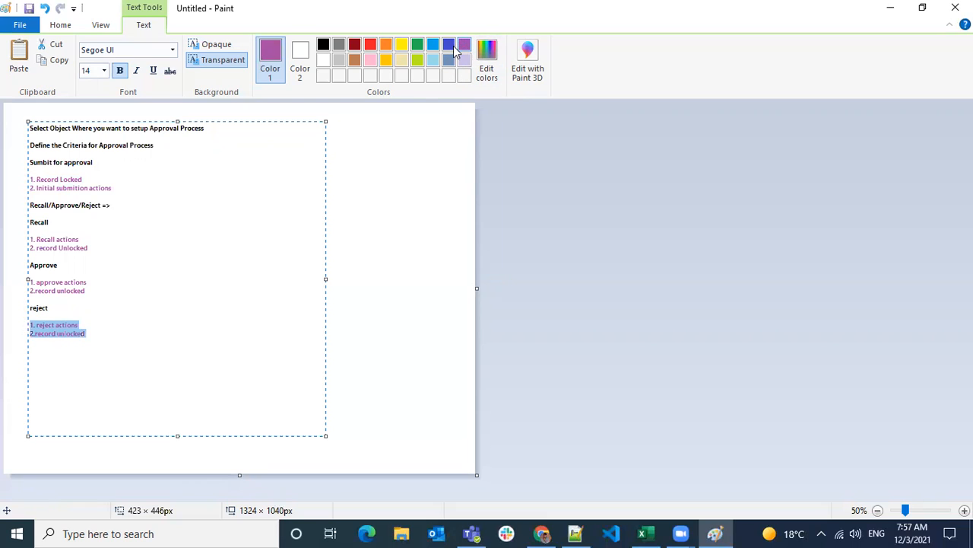
pyautogui.click(162, 192)
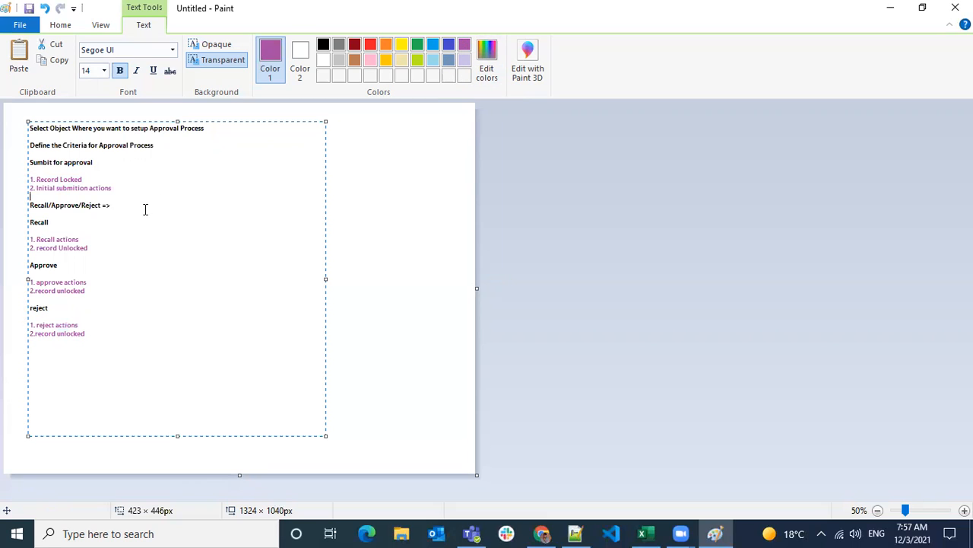
# Remove the blank line directly below each of the "Recall", "Approve" and "reject" headings
pyautogui.click(34, 230)
pyautogui.press('BackSpace')
pyautogui.press('Down')
pyautogui.press('Down')
pyautogui.press('Down')
pyautogui.press('Down')
pyautogui.press('Down')
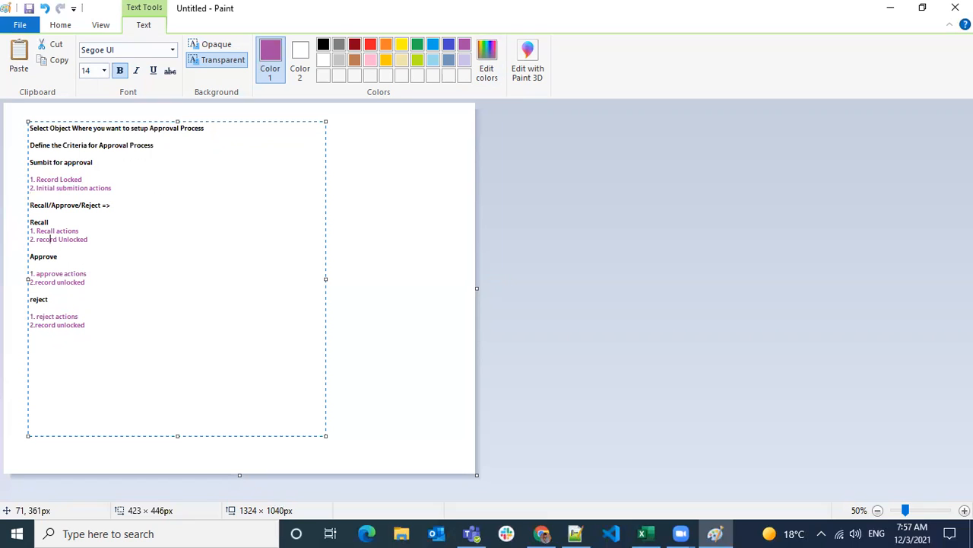
pyautogui.press('BackSpace')
pyautogui.press('Down')
pyautogui.press('Down')
pyautogui.press('Down')
pyautogui.press('Down')
pyautogui.press('Down')
pyautogui.press('BackSpace')
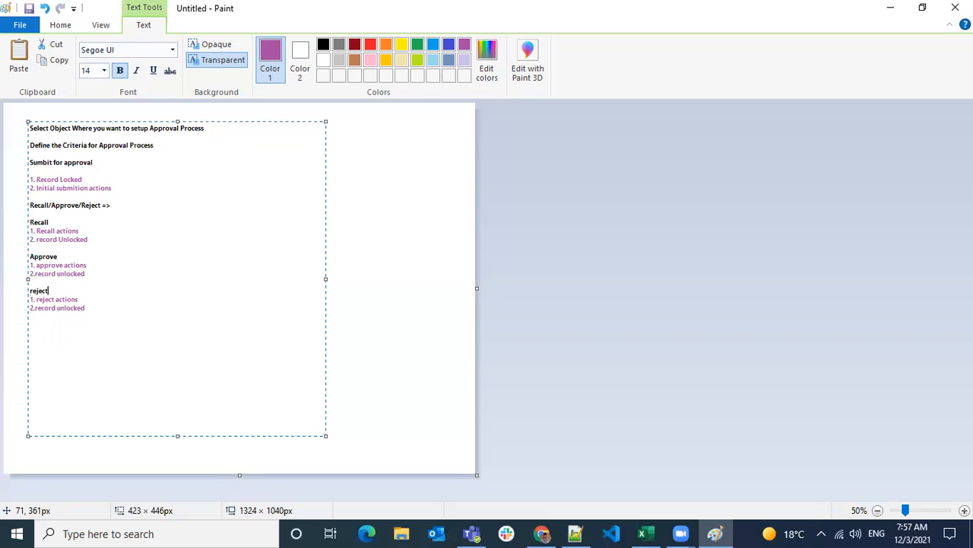
# Capitalize the first letter of the "reject" heading so it reads "Reject"
pyautogui.press('Left')
pyautogui.press('Left')
pyautogui.press('Left')
pyautogui.press('Left')
pyautogui.press('BackSpace')
pyautogui.write('R')
# Remove the blank lines directly above the "Recall" heading and above the "Recall/Approve/Reject =>" line
pyautogui.click(140, 239)
pyautogui.press('Up')
pyautogui.press('Up')
pyautogui.press('BackSpace')
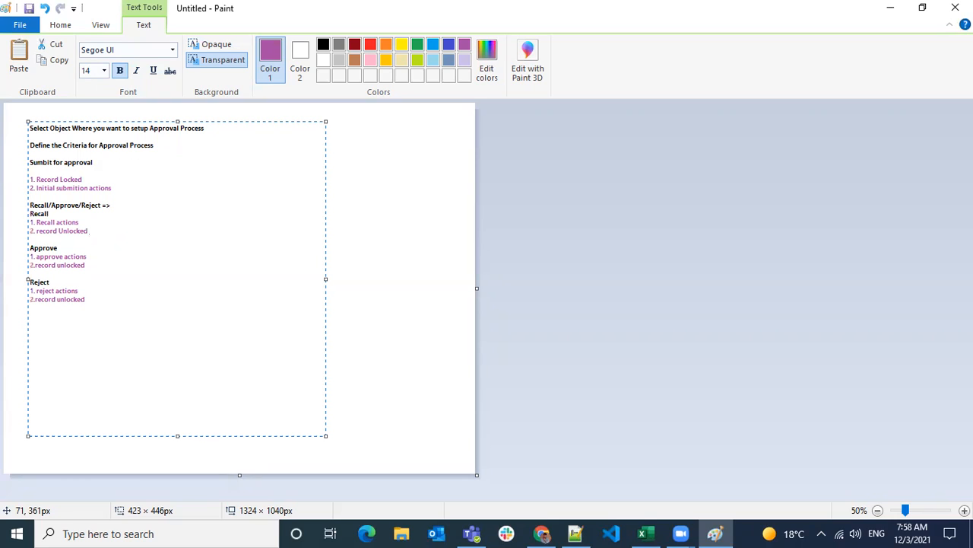
pyautogui.press('BackSpace')
pyautogui.press('Up')
pyautogui.press('Up')
pyautogui.press('Up')
pyautogui.press('Up')
pyautogui.press('Up')
pyautogui.press('Up')
pyautogui.press('Up')
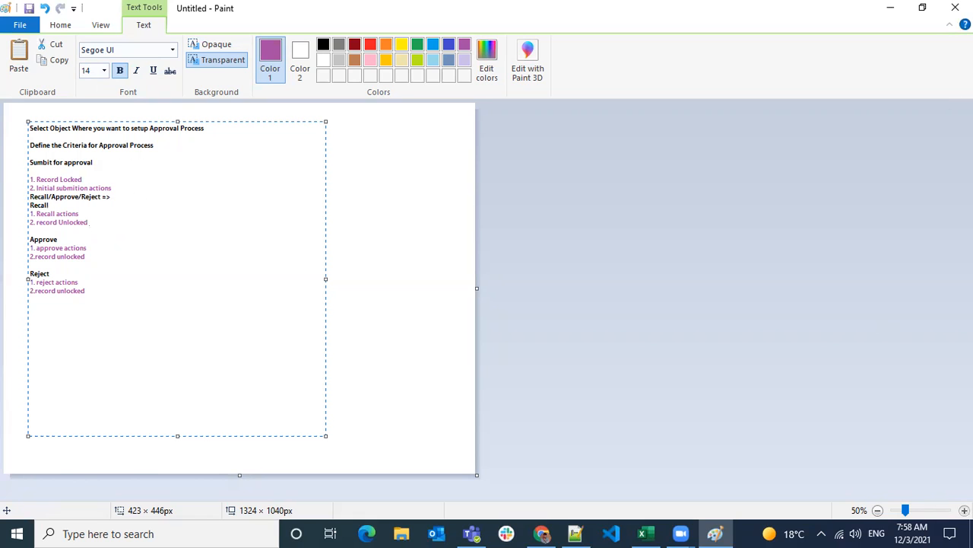
# Shorten the notes' text box from its lower edge to a height of about 287 px
pyautogui.keyDown('ctrl'); pyautogui.scroll(1, 629, 430); pyautogui.keyUp('ctrl')
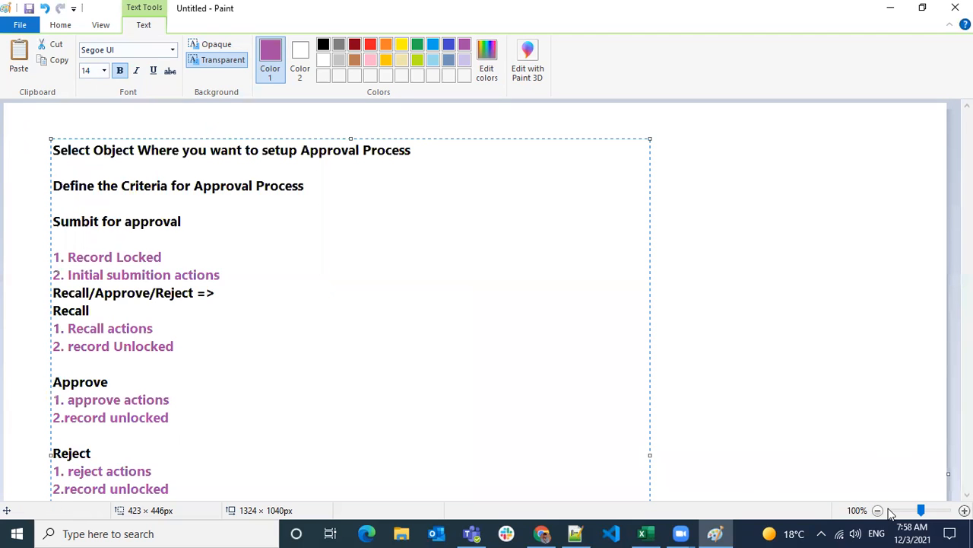
pyautogui.moveTo(921, 511); pyautogui.dragTo(913, 513)
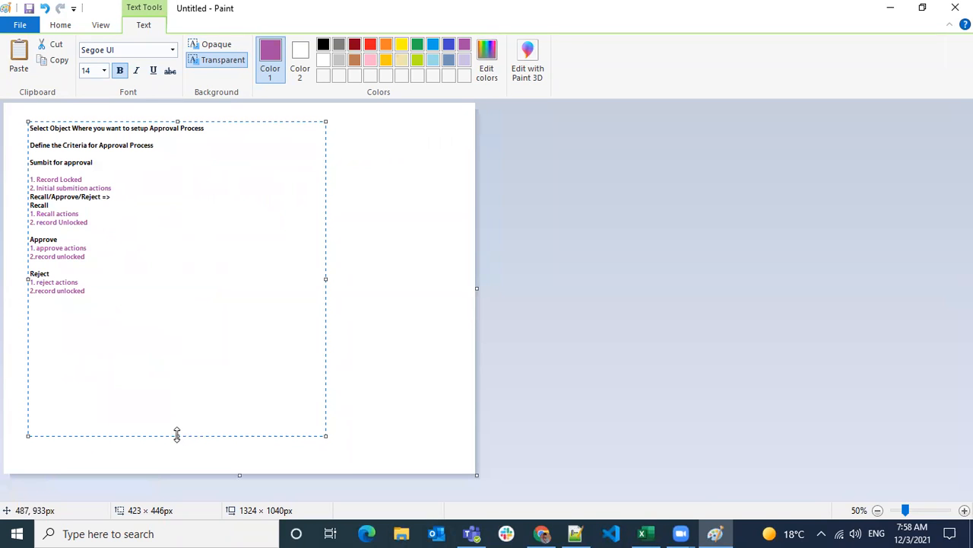
pyautogui.moveTo(176, 434); pyautogui.dragTo(176, 324)
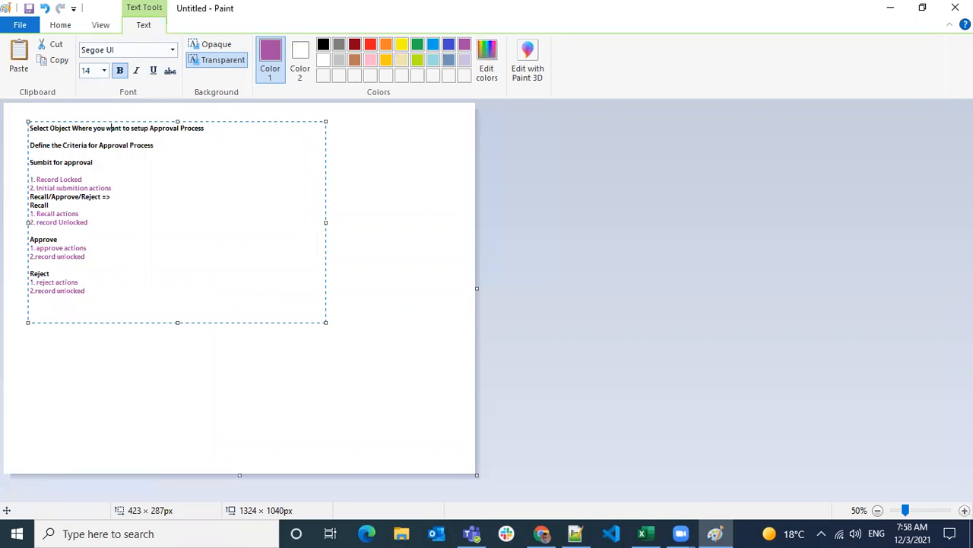
pyautogui.click(964, 510)
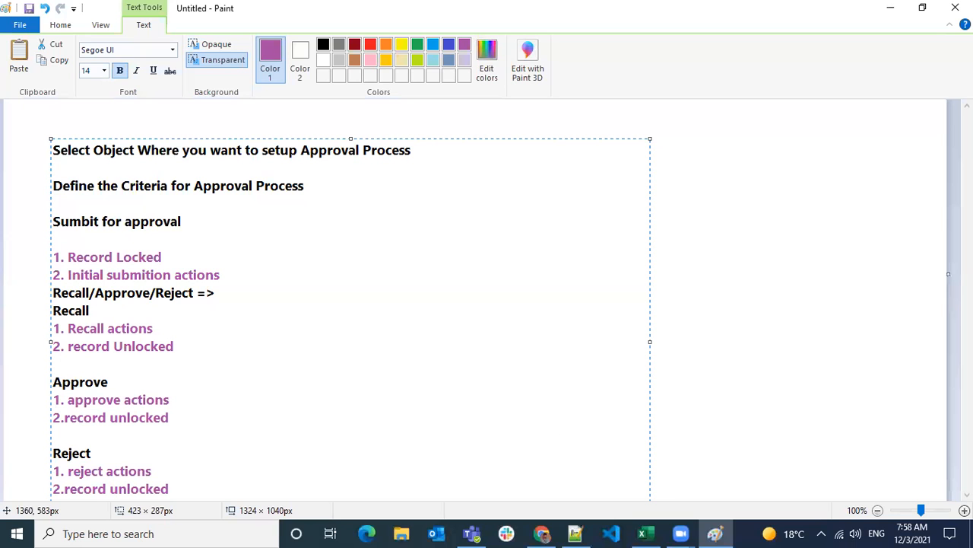
pyautogui.click(878, 510)
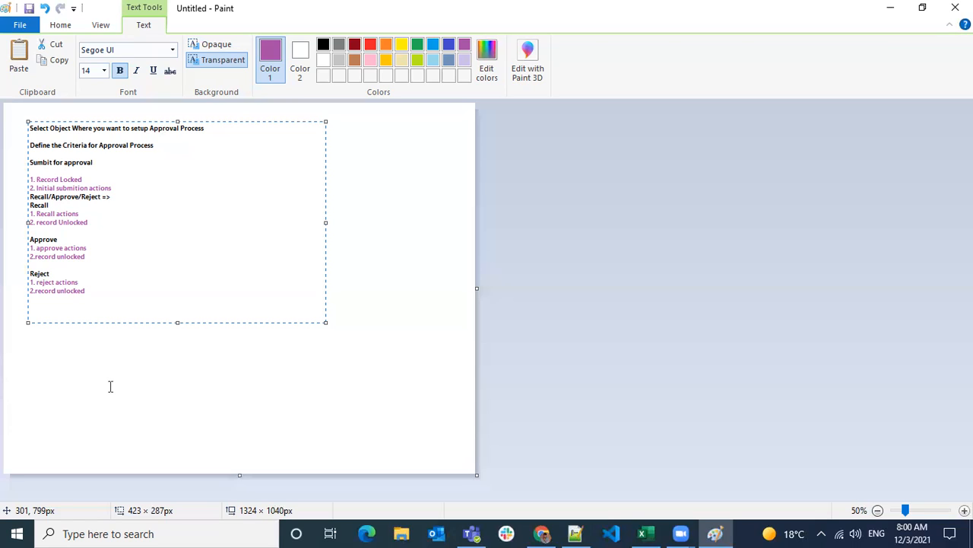
pyautogui.click(964, 510)
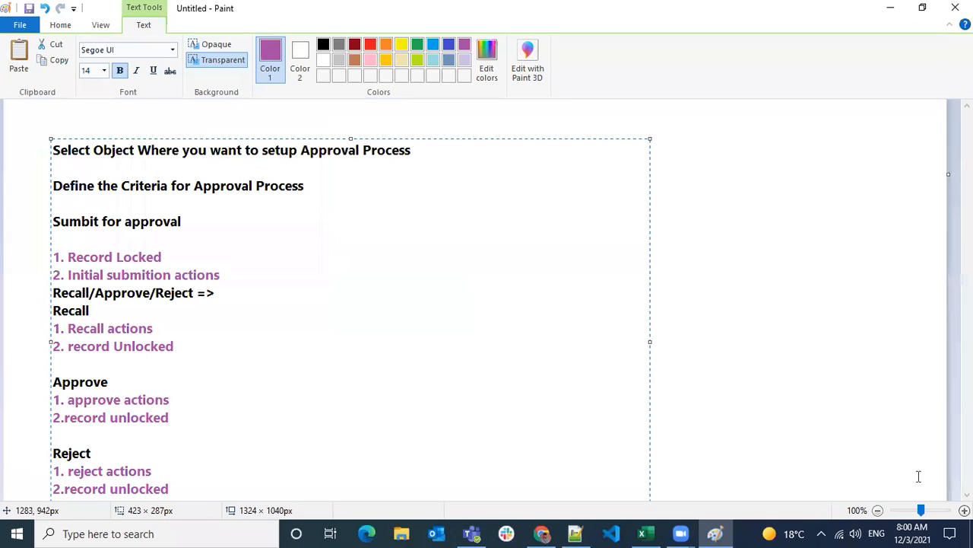
pyautogui.click(878, 511)
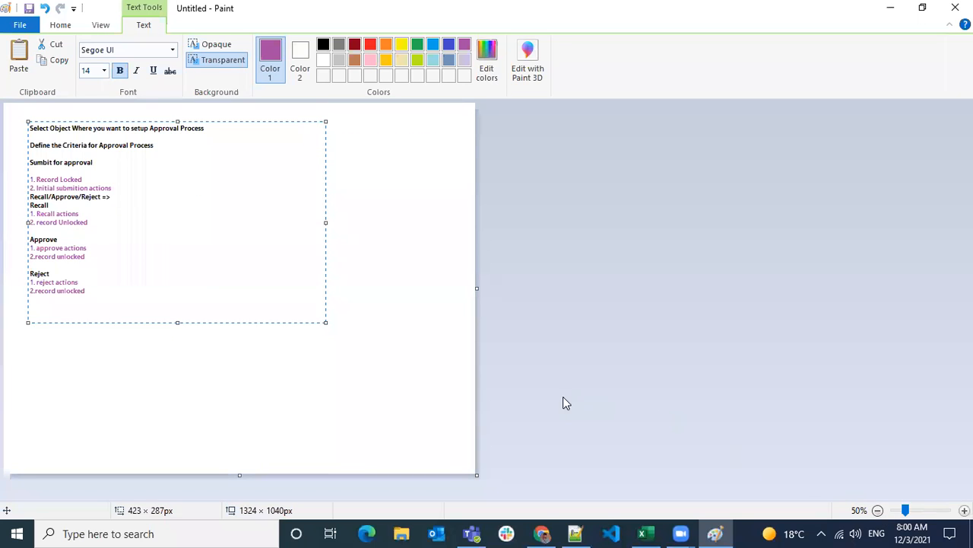
pyautogui.click(965, 510)
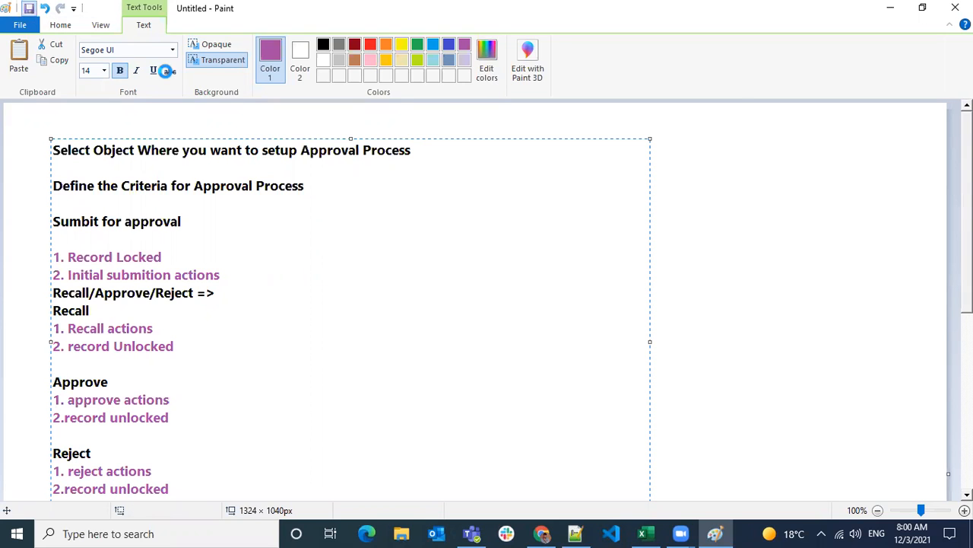
# Save the notes as a JPEG file named "Approval Process" in the Images folder
pyautogui.hotkey('ctrl', 's')
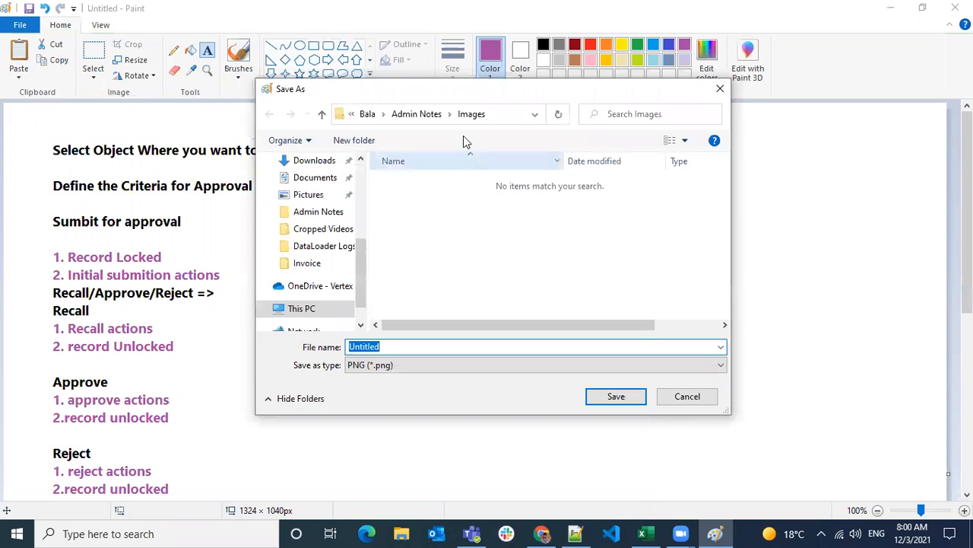
pyautogui.click(407, 362)
pyautogui.click(408, 365)
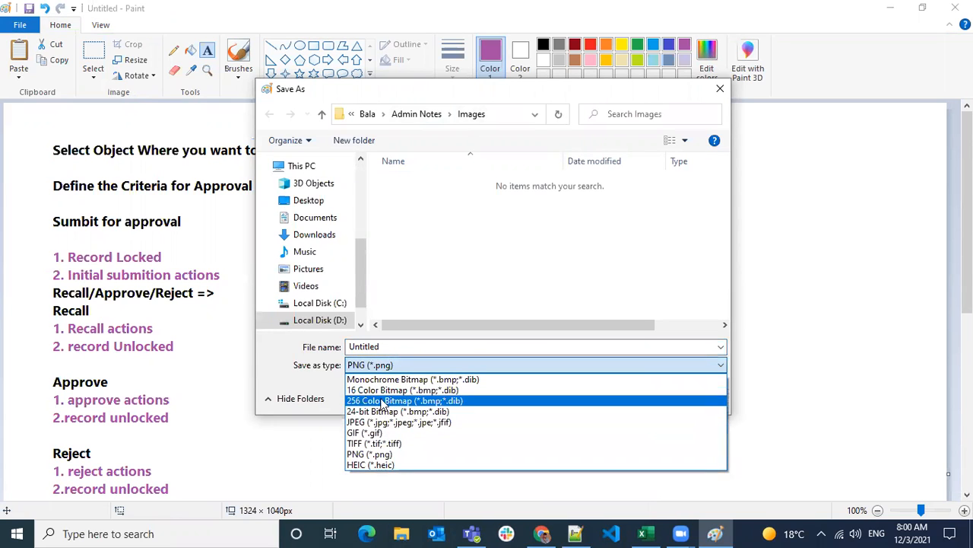
pyautogui.click(384, 421)
pyautogui.doubleClick(377, 348)
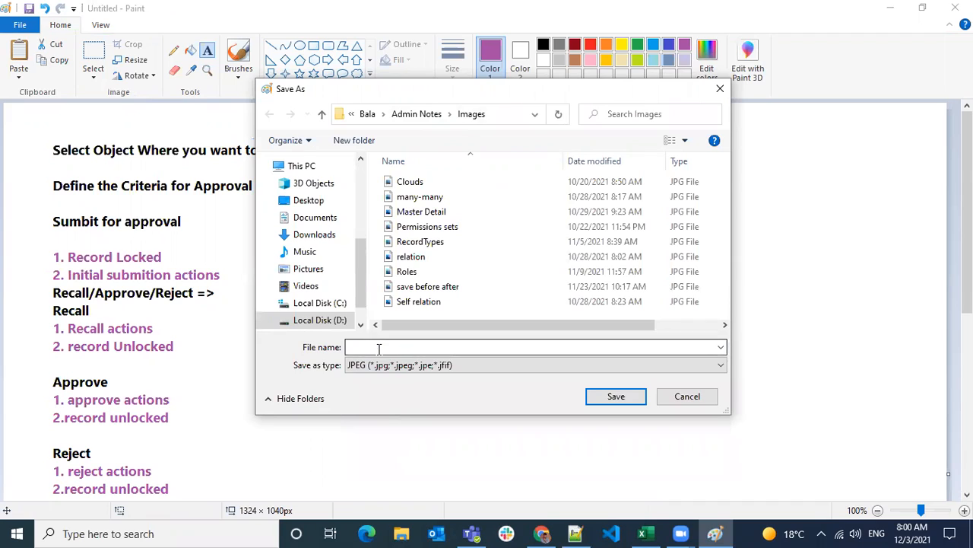
pyautogui.write('A')
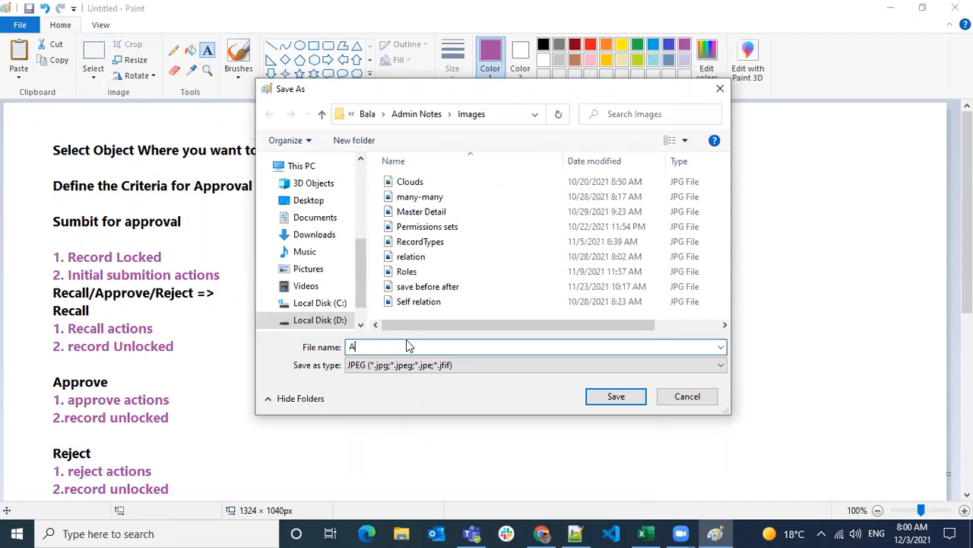
pyautogui.write('pproval Process')
pyautogui.click(591, 396)
# Switch to Salesforce in Chrome, clear the "profile" Quick Find search and open Setup in a new browser tab
pyautogui.click(542, 534)
pyautogui.click(68, 136)
pyautogui.doubleClick(66, 134)
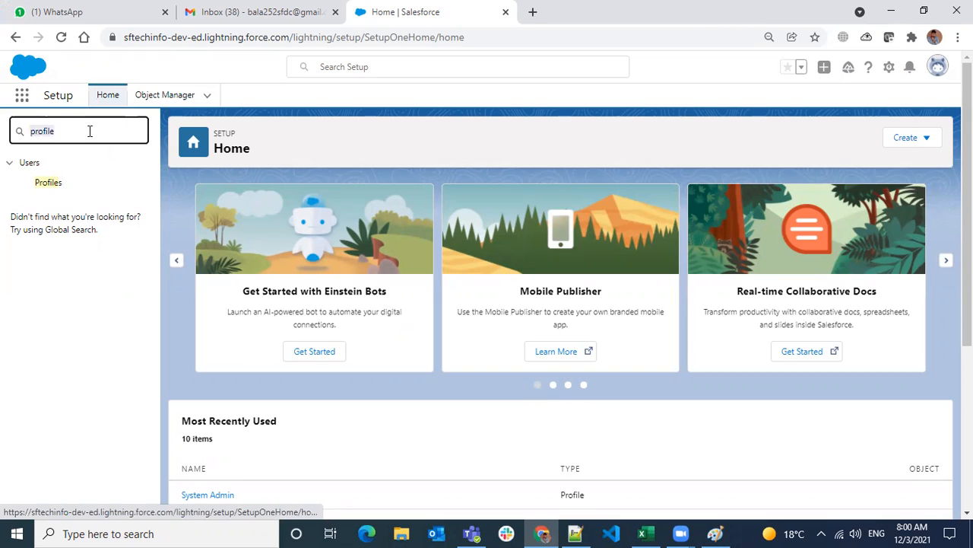
pyautogui.press('BackSpace')
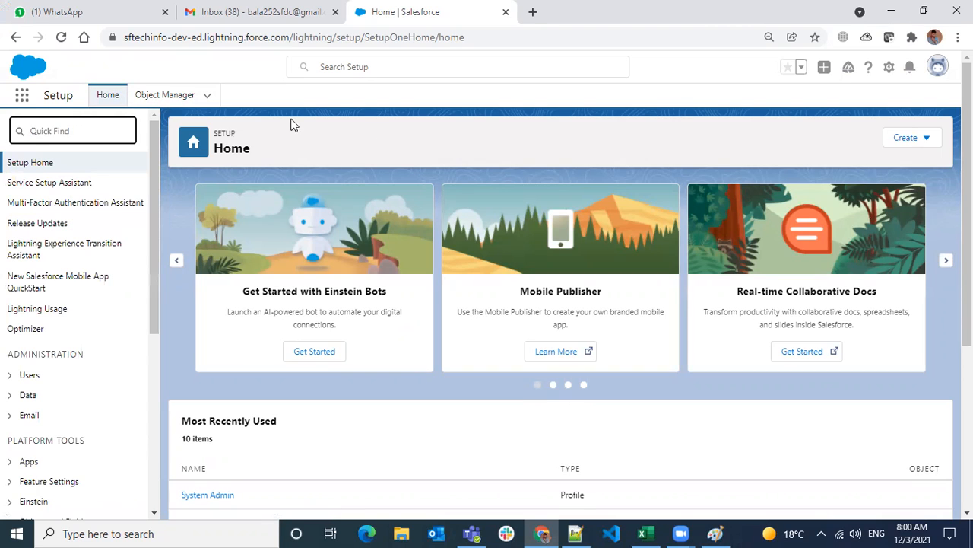
pyautogui.click(396, 140)
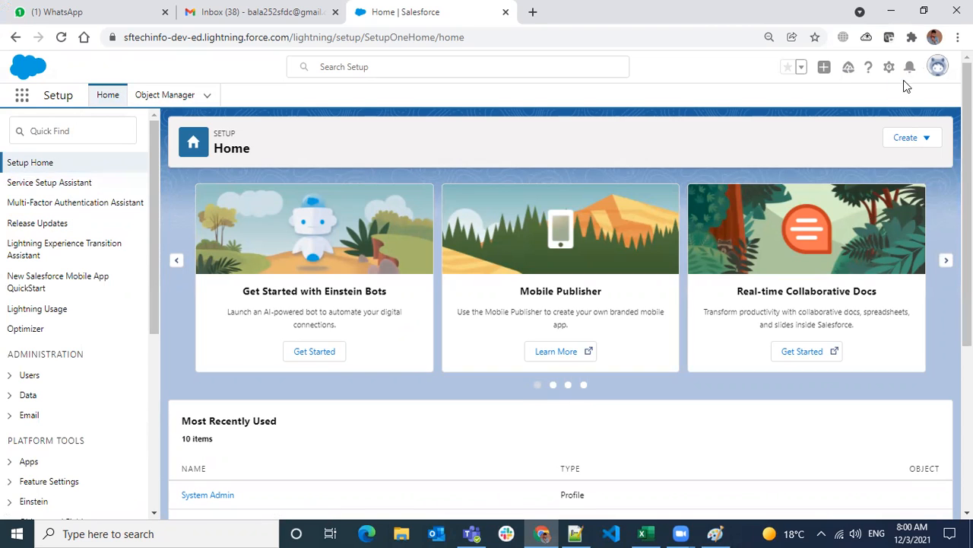
pyautogui.click(889, 67)
pyautogui.click(862, 103)
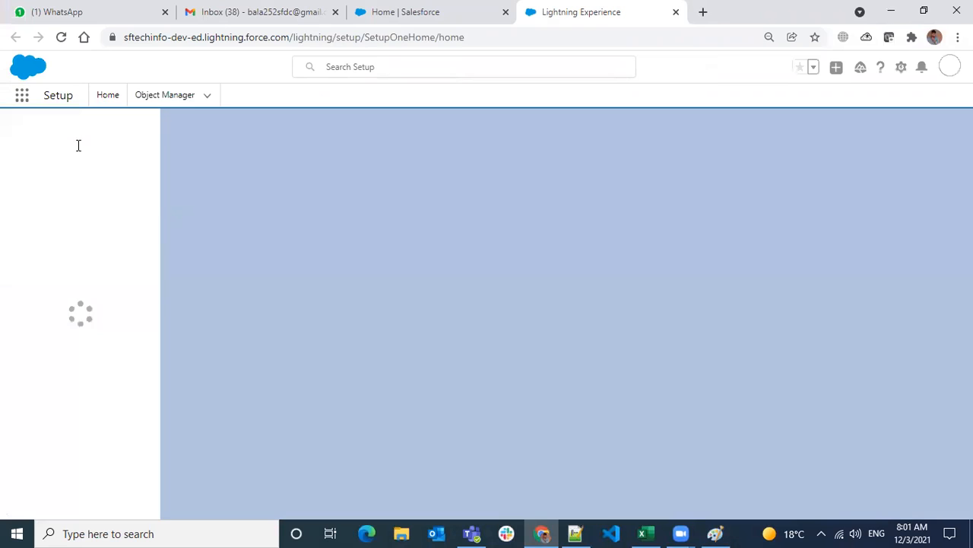
# Search Setup for "approval" and open the Approval Processes page
pyautogui.click(78, 132)
pyautogui.write('s')
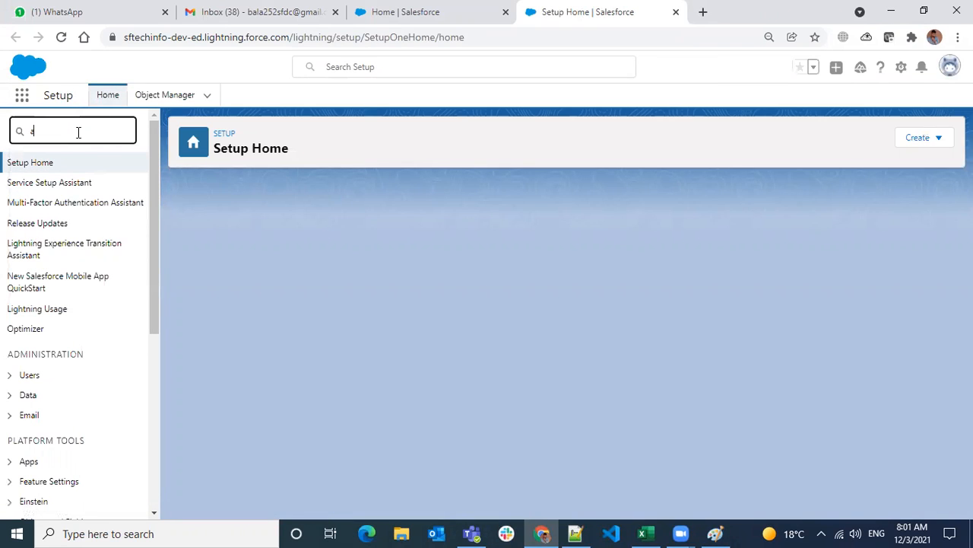
pyautogui.write('pproval')
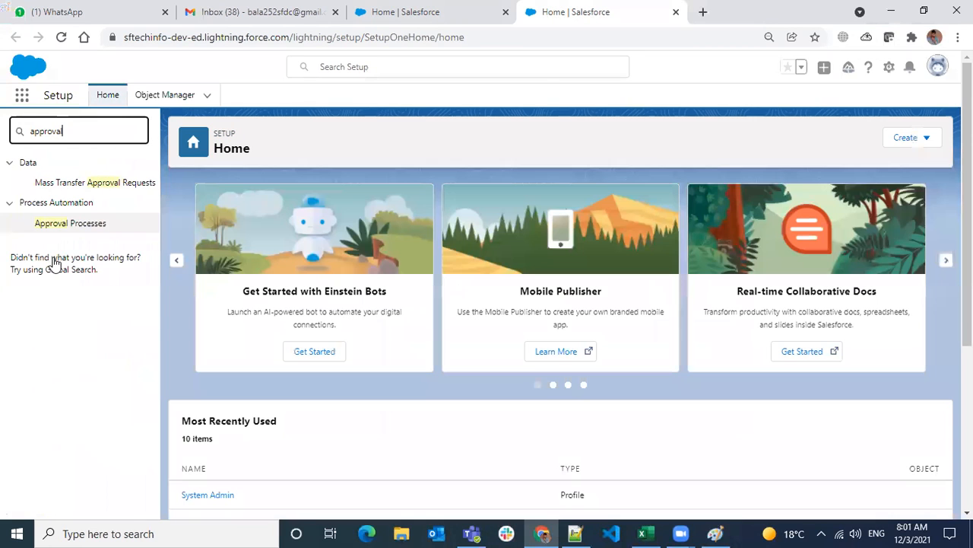
pyautogui.click(66, 224)
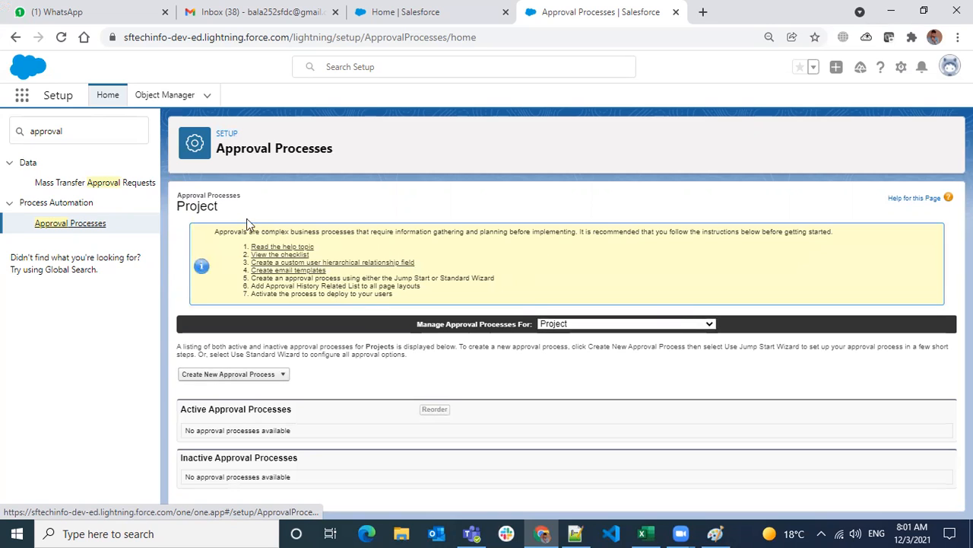
# Examine the Manage Approval Processes For setting and its list of available objects, keeping Project selected
pyautogui.moveTo(194, 196); pyautogui.dragTo(238, 231)
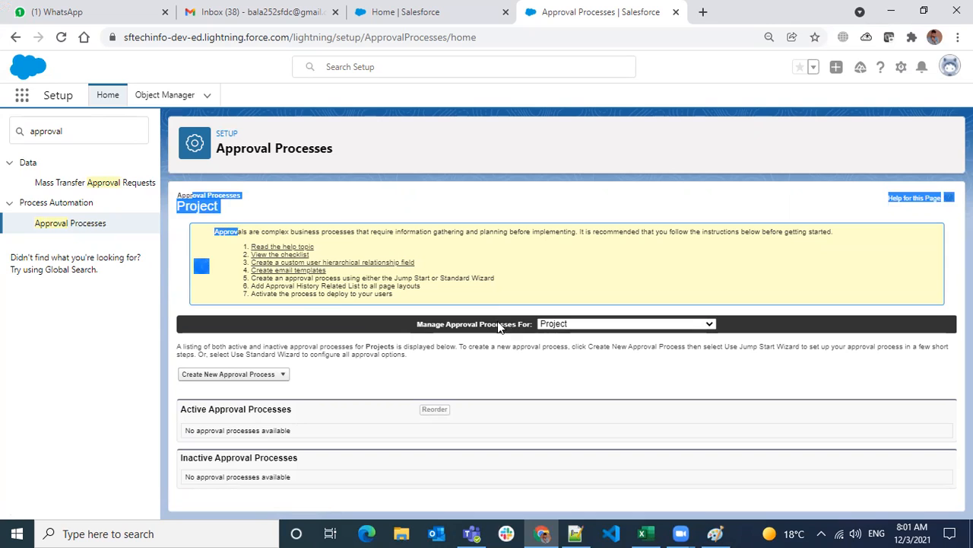
pyautogui.click(487, 325)
pyautogui.moveTo(416, 325); pyautogui.dragTo(544, 329)
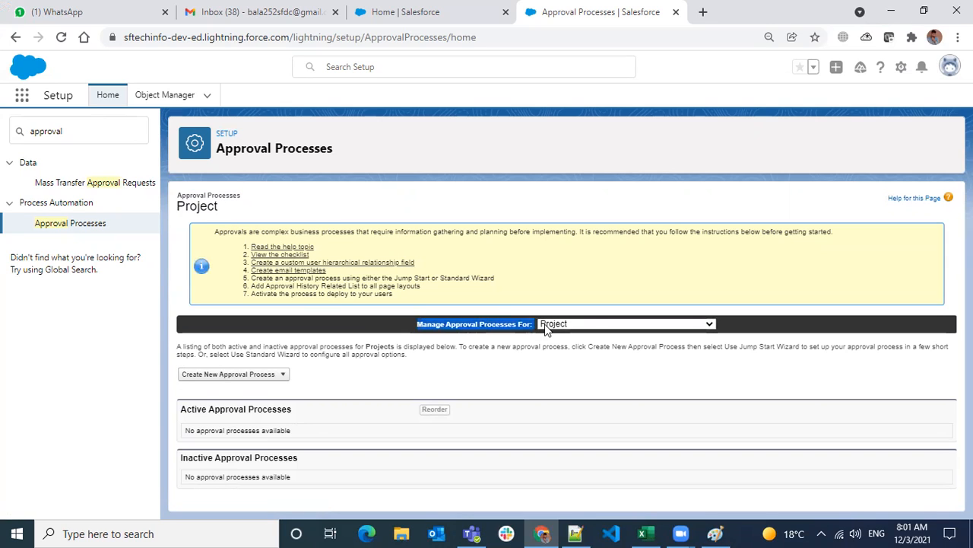
pyautogui.click(596, 327)
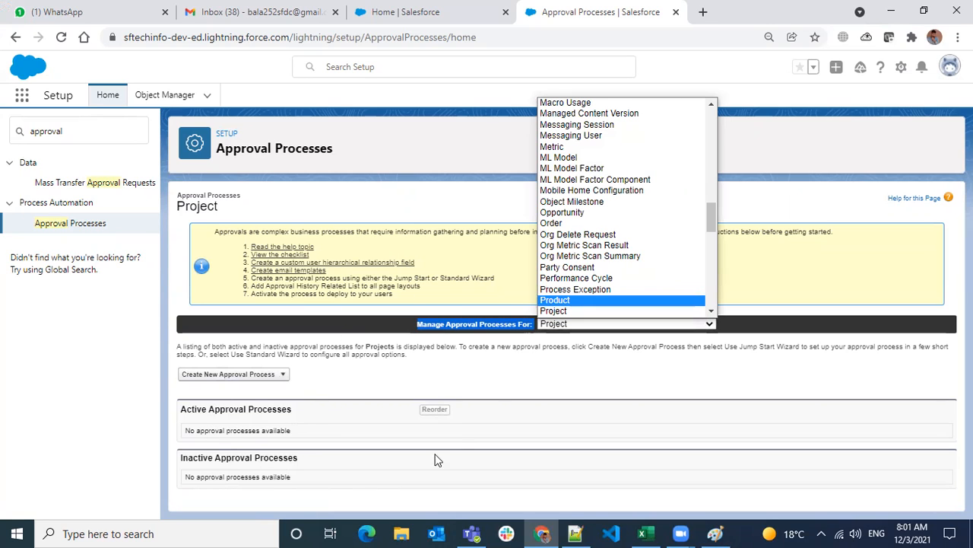
pyautogui.click(392, 327)
pyautogui.moveTo(392, 327); pyautogui.dragTo(536, 335)
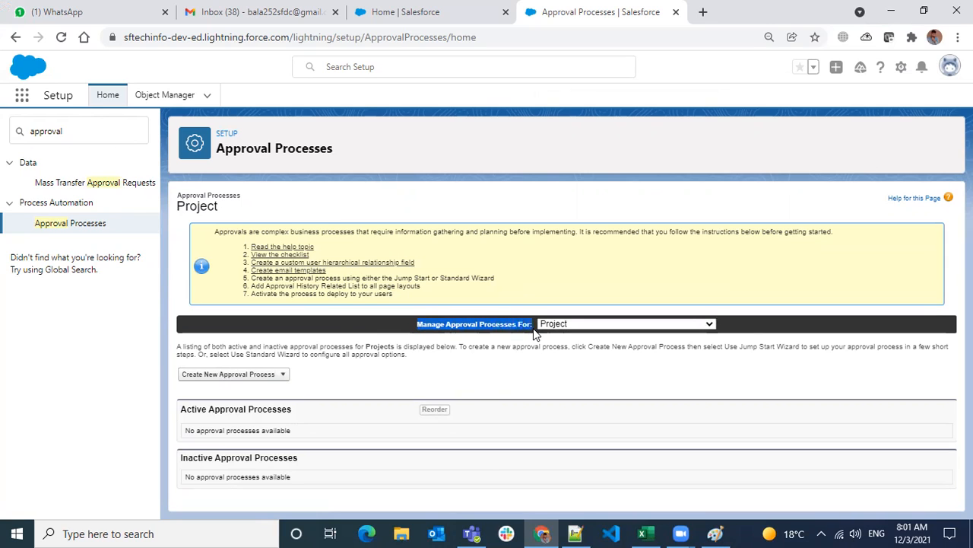
pyautogui.click(595, 329)
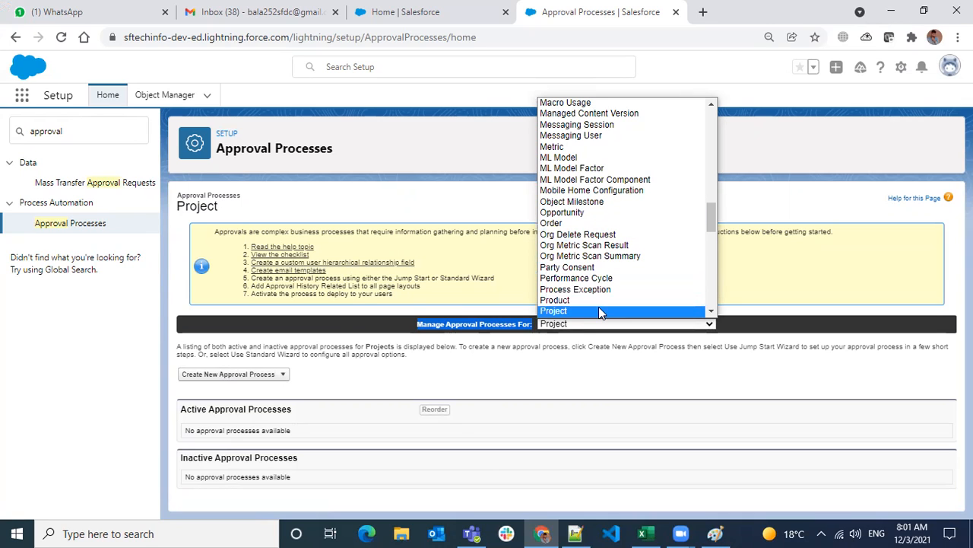
pyautogui.click(386, 334)
pyautogui.click(386, 335)
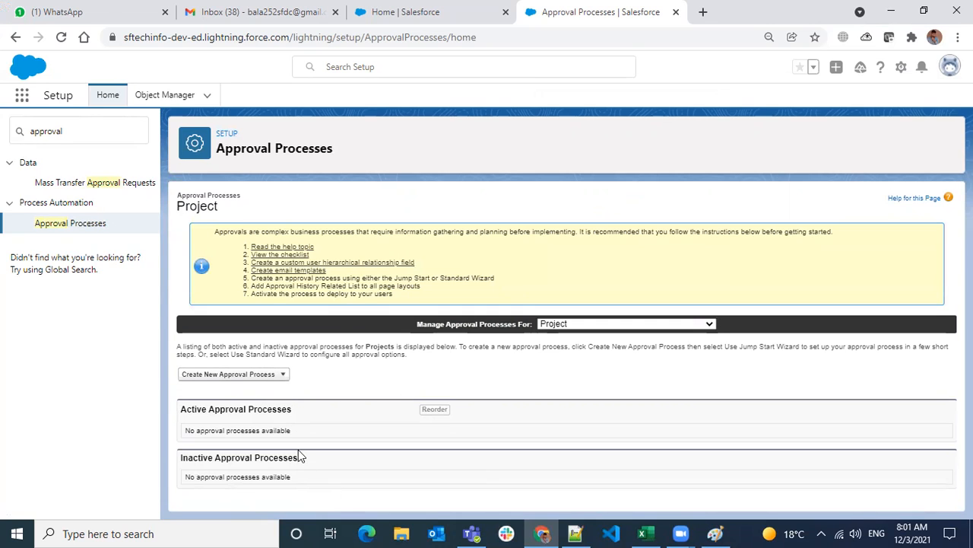
# Start a new approval process for the Project object with the Standard Setup Wizard
pyautogui.click(284, 375)
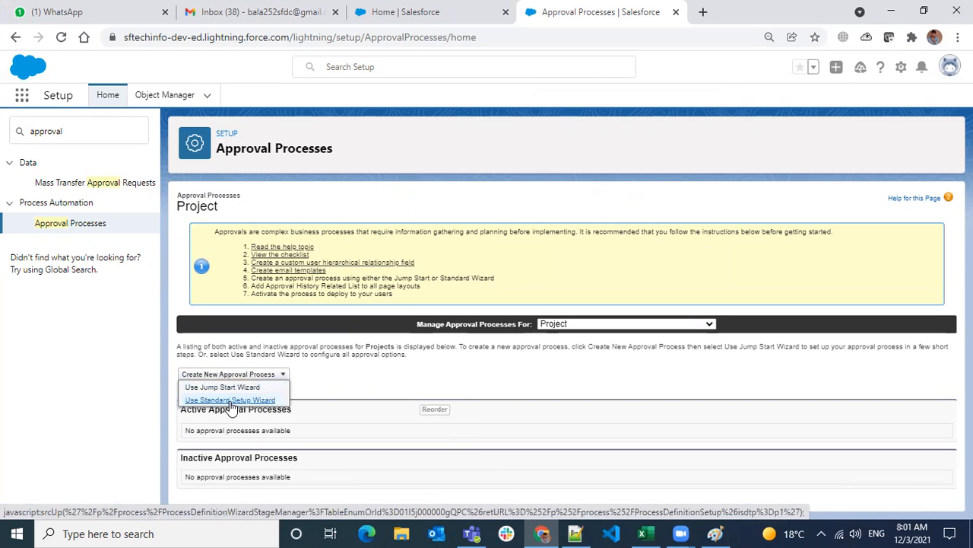
pyautogui.click(338, 384)
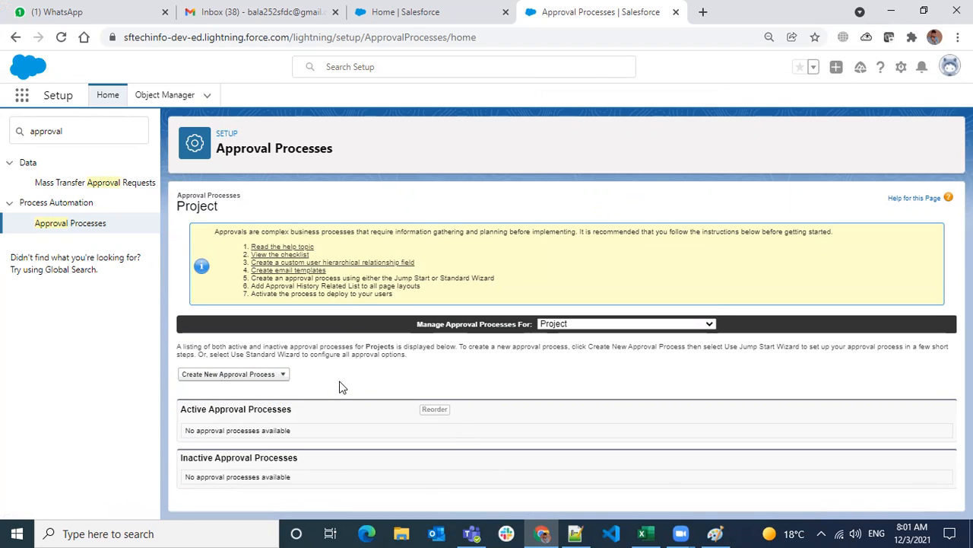
pyautogui.click(283, 374)
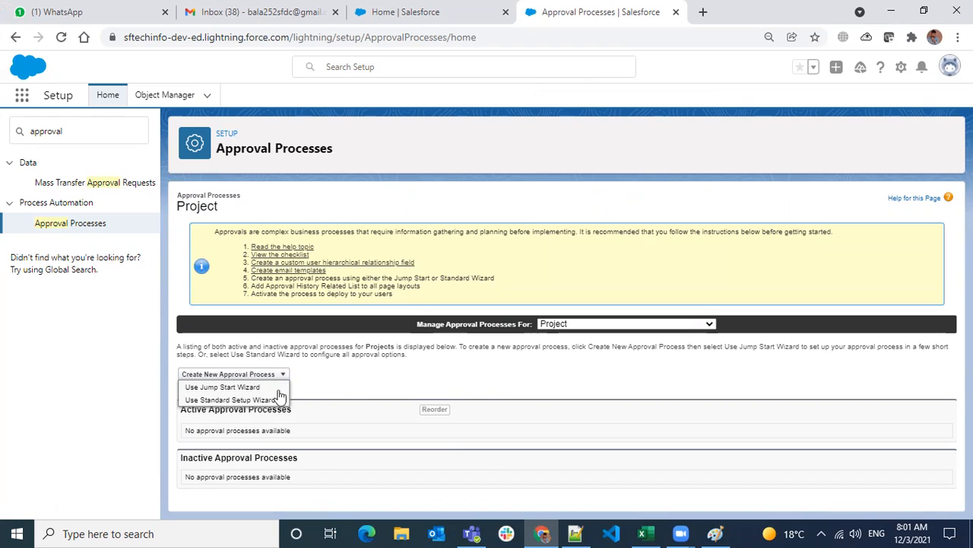
pyautogui.click(220, 403)
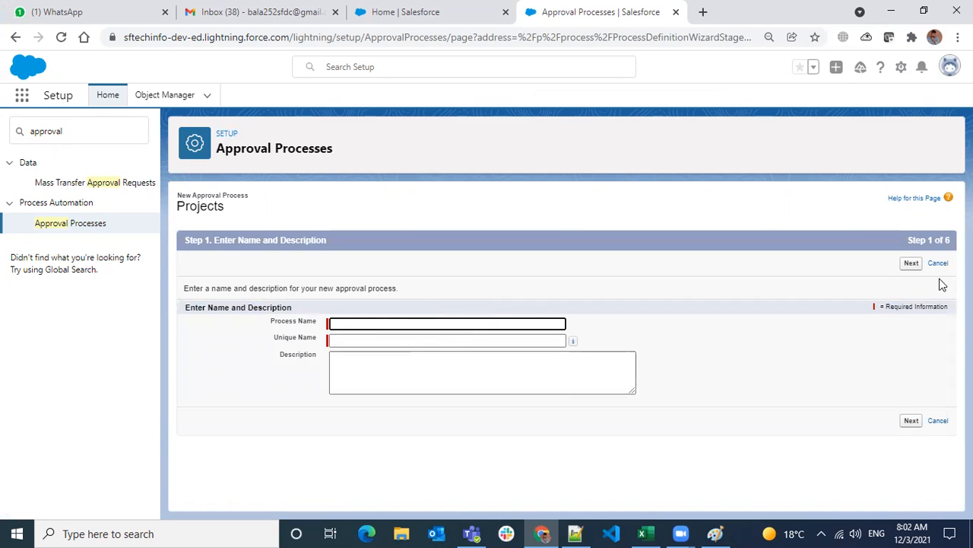
# Examine the wizard's step indicator and the Process Name field on the Enter Name and Description step
pyautogui.moveTo(921, 239); pyautogui.dragTo(952, 241)
pyautogui.click(609, 320)
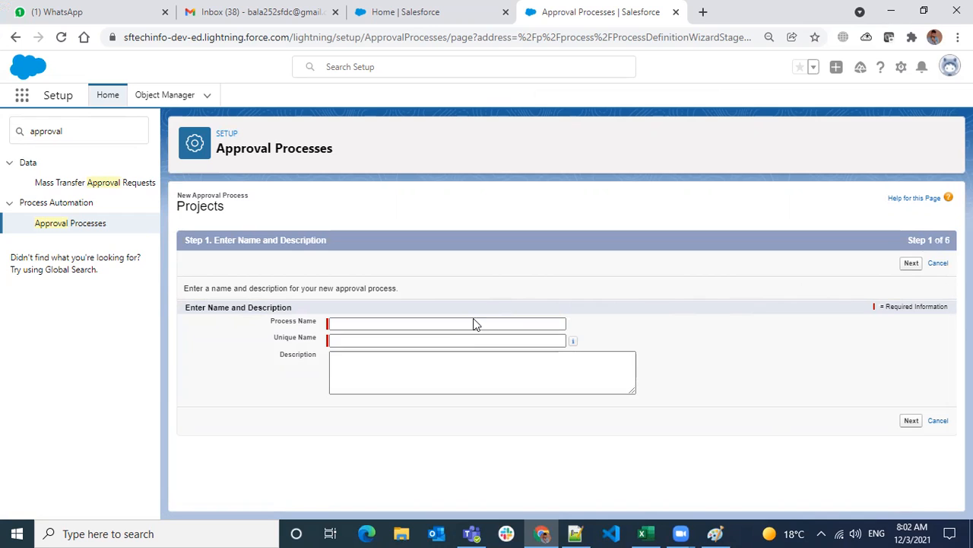
pyautogui.click(447, 321)
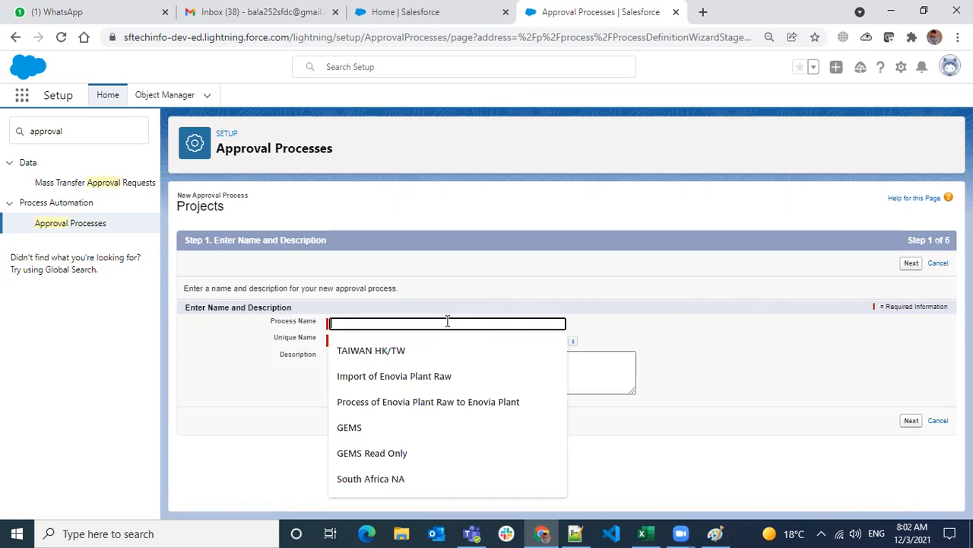
pyautogui.click(520, 269)
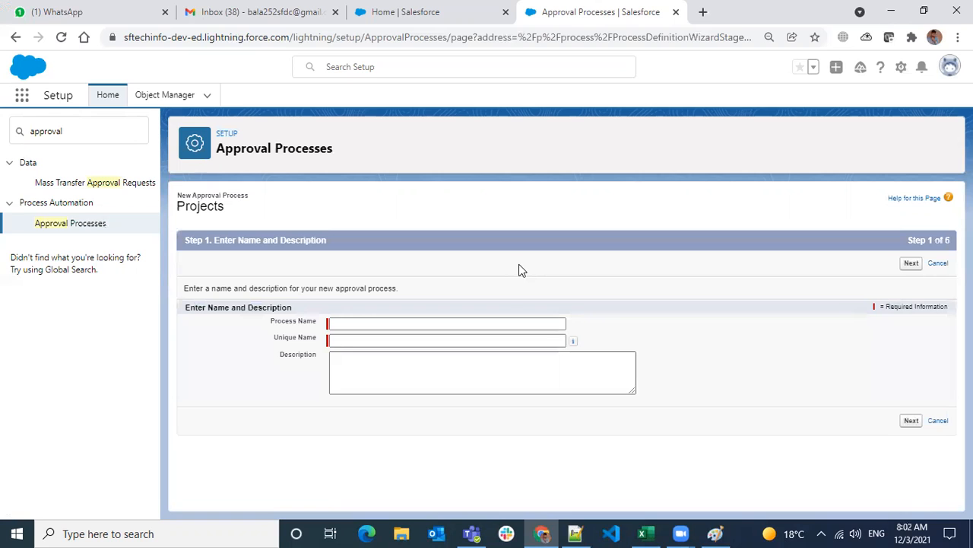
pyautogui.click(362, 26)
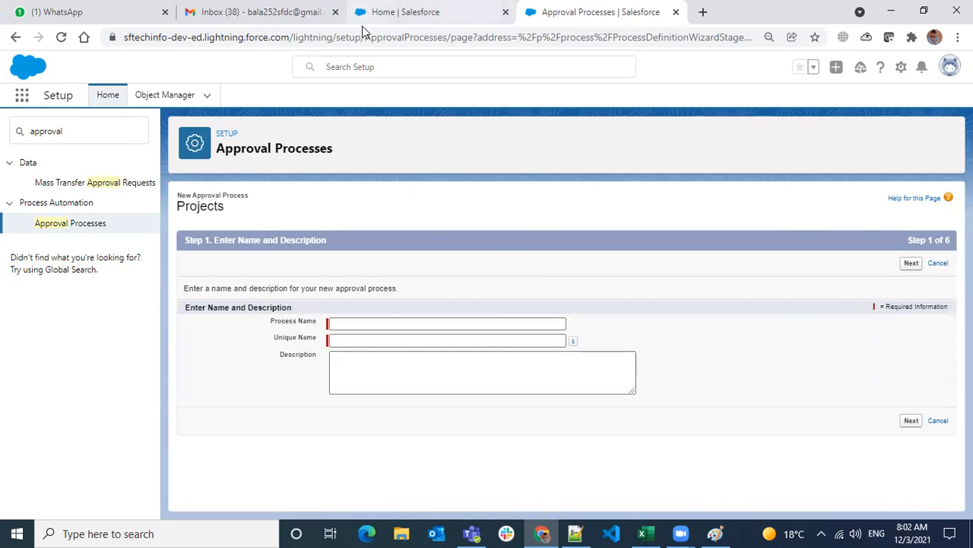
# Find the Project object in Object Manager by searching for "project" and open it
pyautogui.click(152, 98)
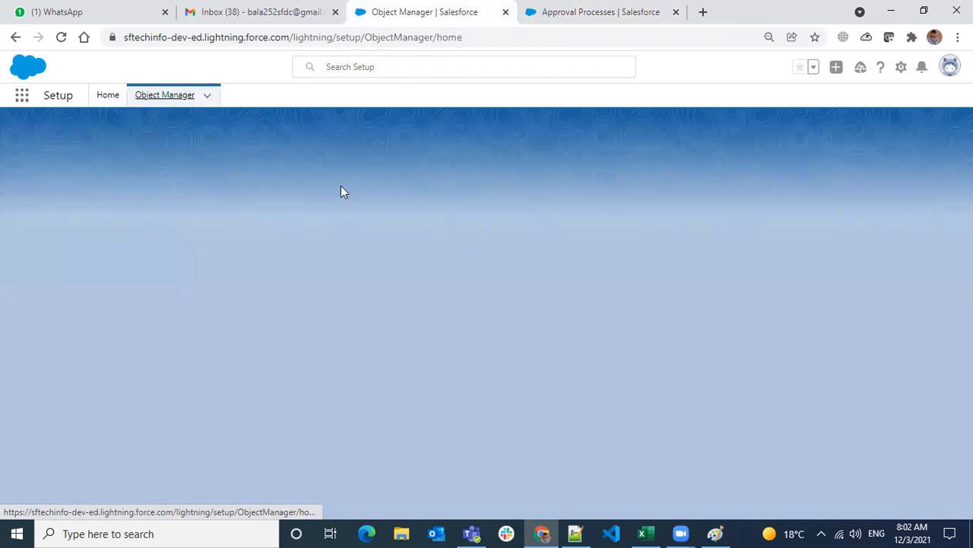
pyautogui.click(751, 134)
pyautogui.write('prp')
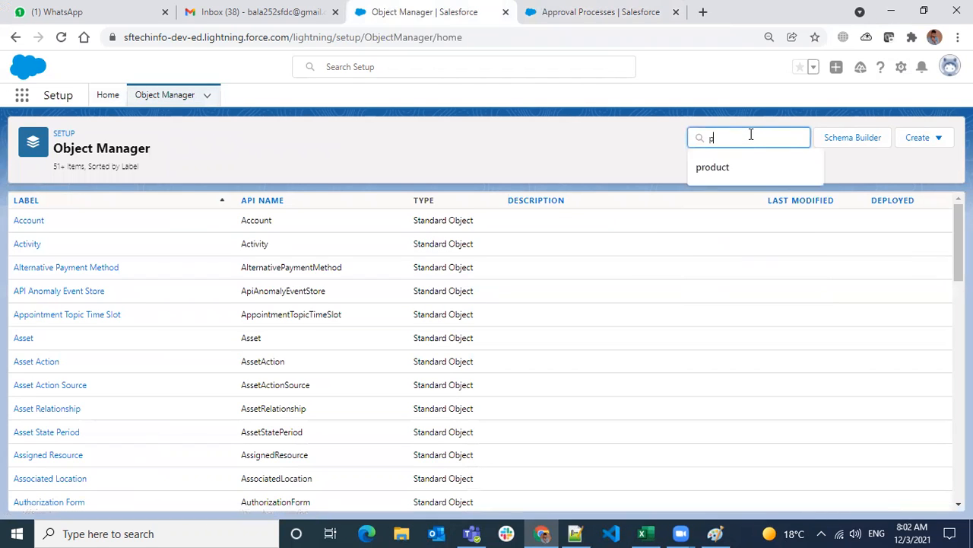
pyautogui.press('BackSpace')
pyautogui.press('BackSpace')
pyautogui.write('roject')
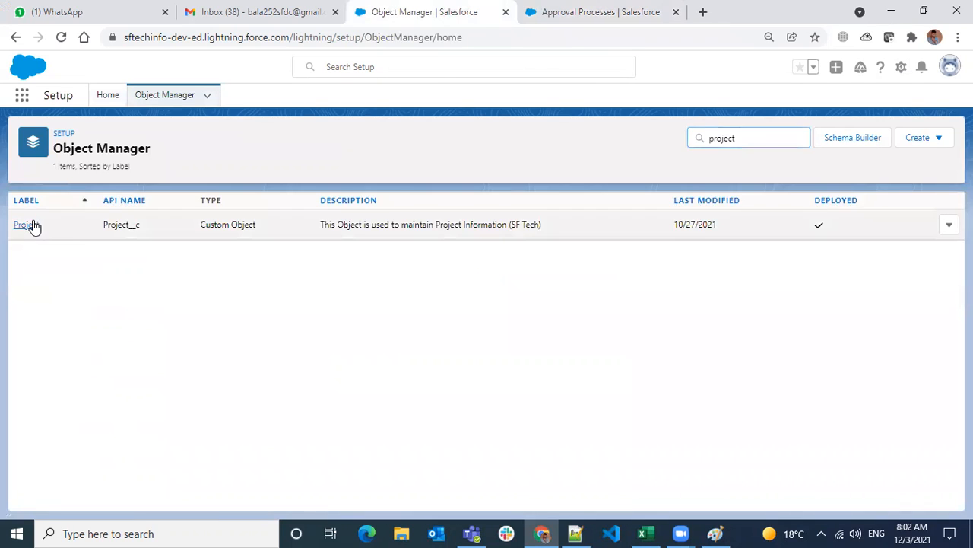
pyautogui.click(32, 224)
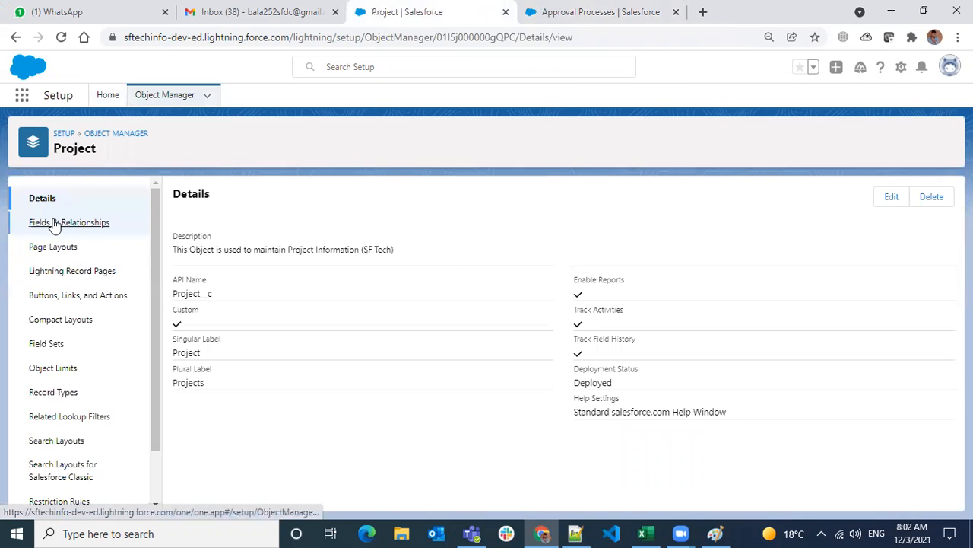
# Filter the Project object's fields and relationships by "sta" and open the Stage picklist field
pyautogui.click(49, 222)
pyautogui.click(594, 197)
pyautogui.write('stat')
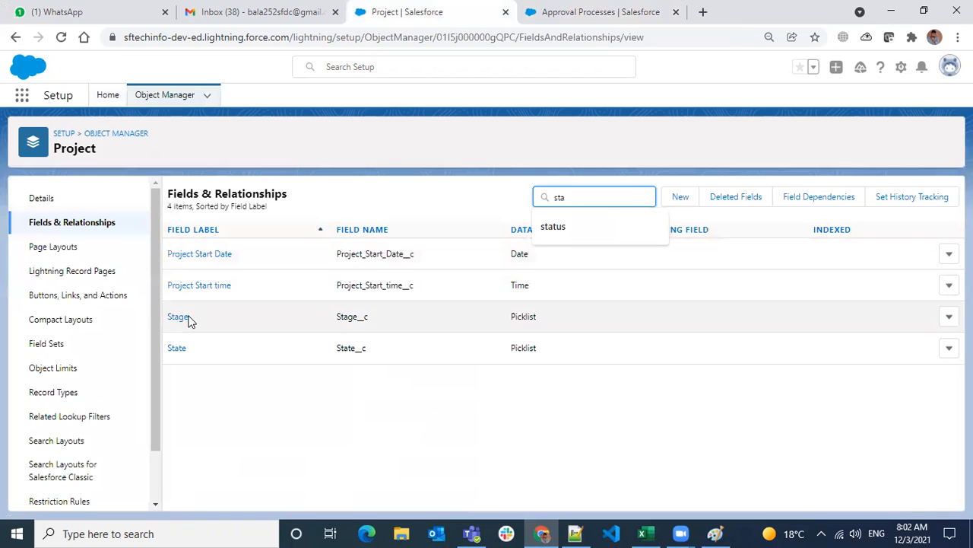
pyautogui.click(188, 320)
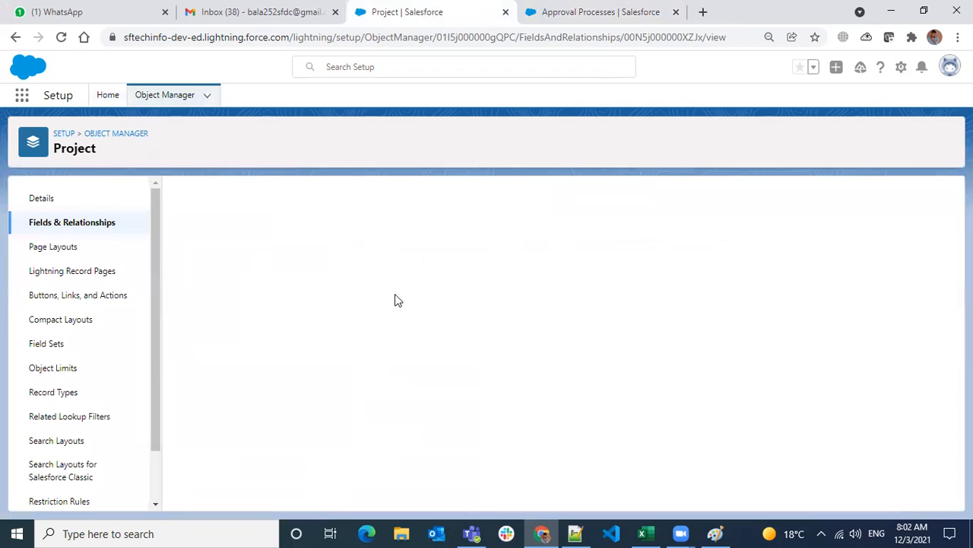
# Add the picklist value "Pending for Approval" to the Stage field and save it
pyautogui.scroll(-5, 372, 321)
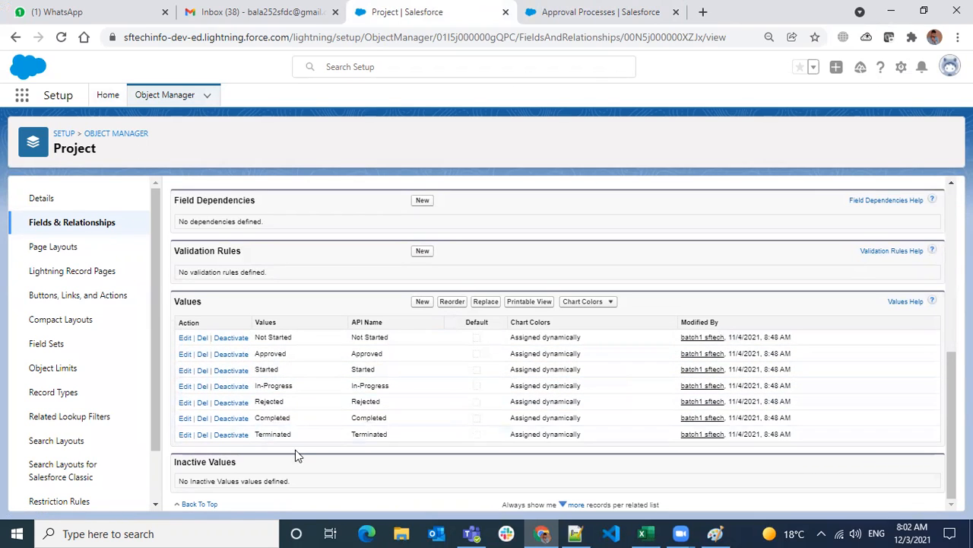
pyautogui.click(420, 303)
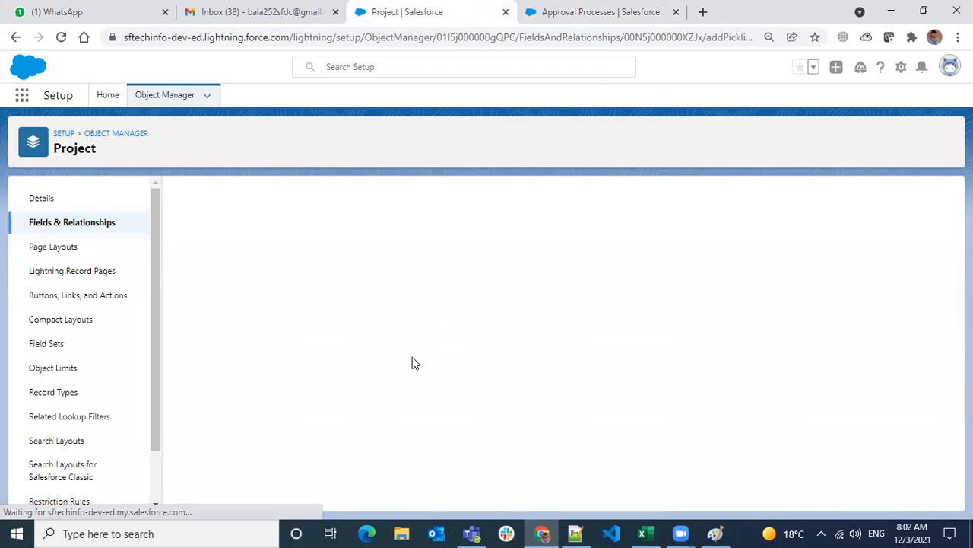
pyautogui.click(400, 351)
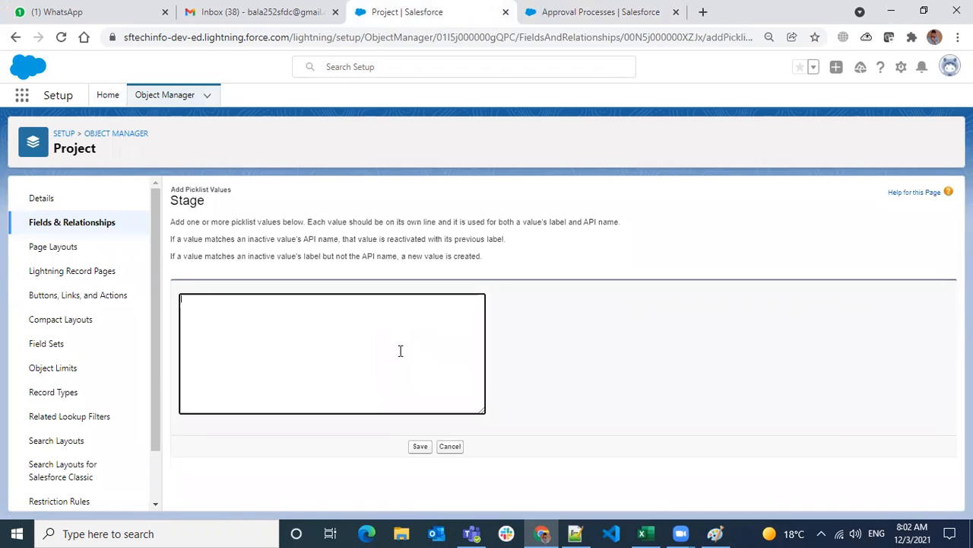
pyautogui.write('Pend')
pyautogui.write('ing For Approval')
pyautogui.click(215, 299)
pyautogui.press('BackSpace')
pyautogui.write('f')
pyautogui.click(411, 447)
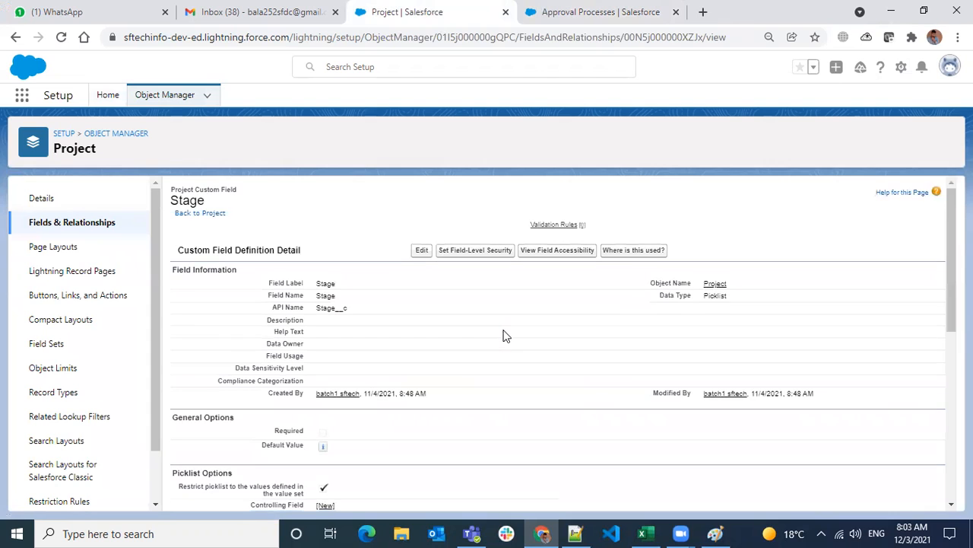
# Reorder the Stage picklist values so Pending for Approval sits directly below Not Started, and save the order
pyautogui.scroll(-10, 502, 336)
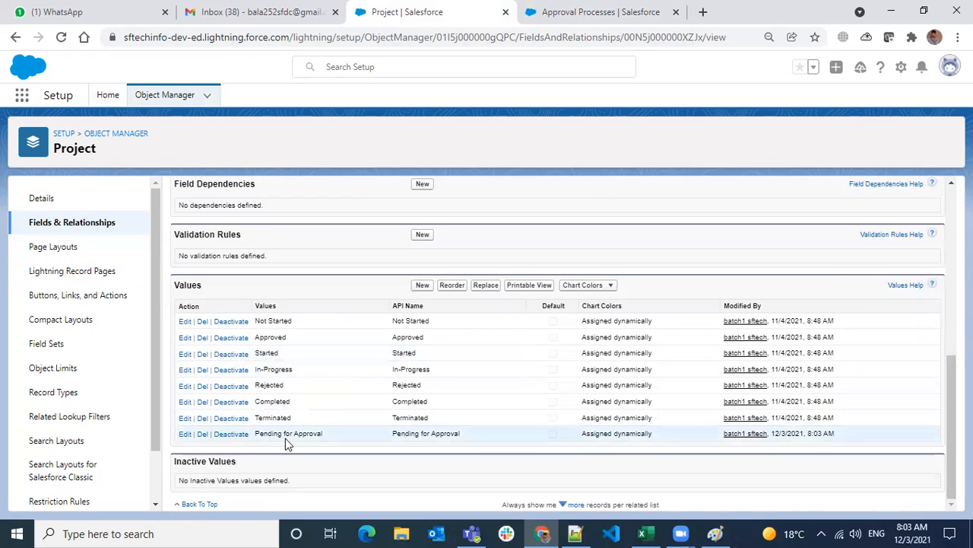
pyautogui.click(452, 286)
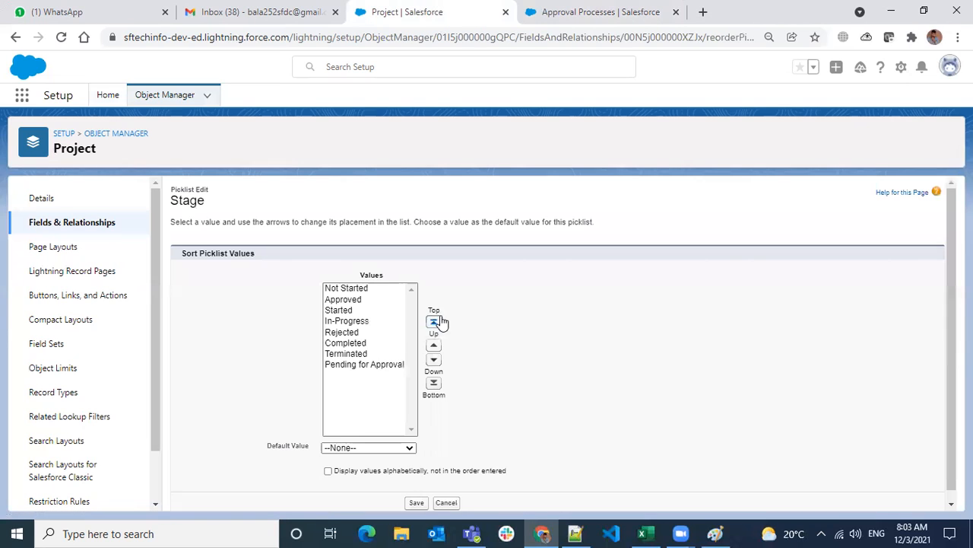
pyautogui.click(368, 355)
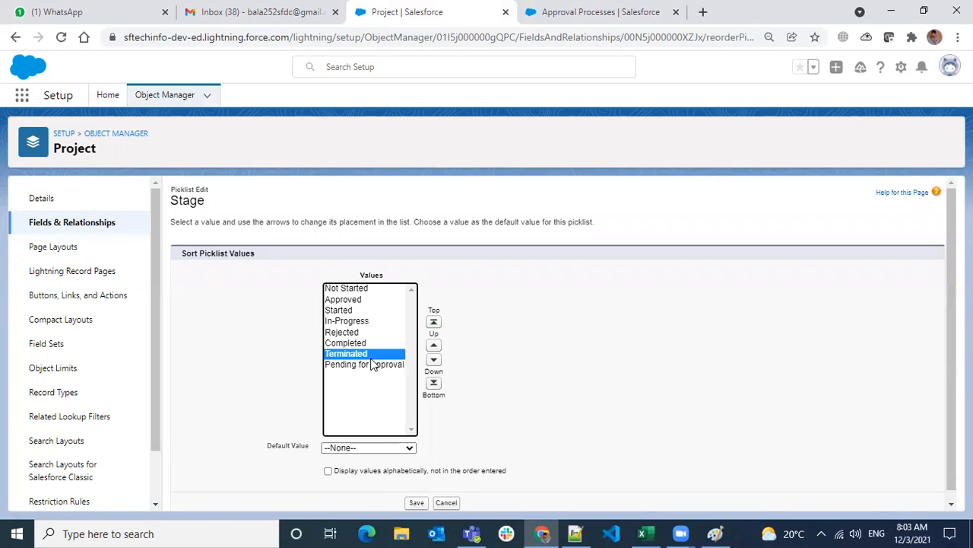
pyautogui.click(368, 364)
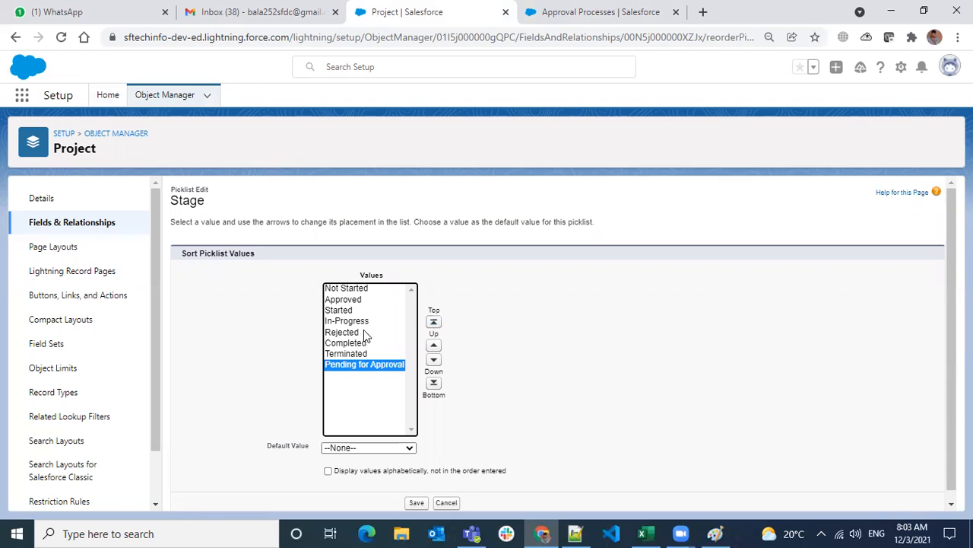
pyautogui.click(434, 346)
pyautogui.press('Return')
pyautogui.press('Return')
pyautogui.press('Return')
pyautogui.press('Return')
pyautogui.press('Return')
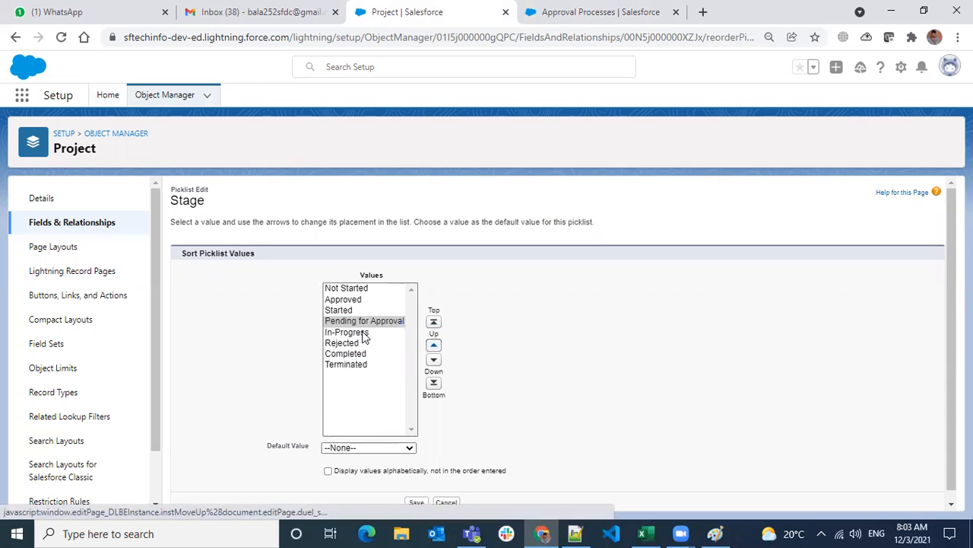
pyautogui.press('Return')
pyautogui.press('Down')
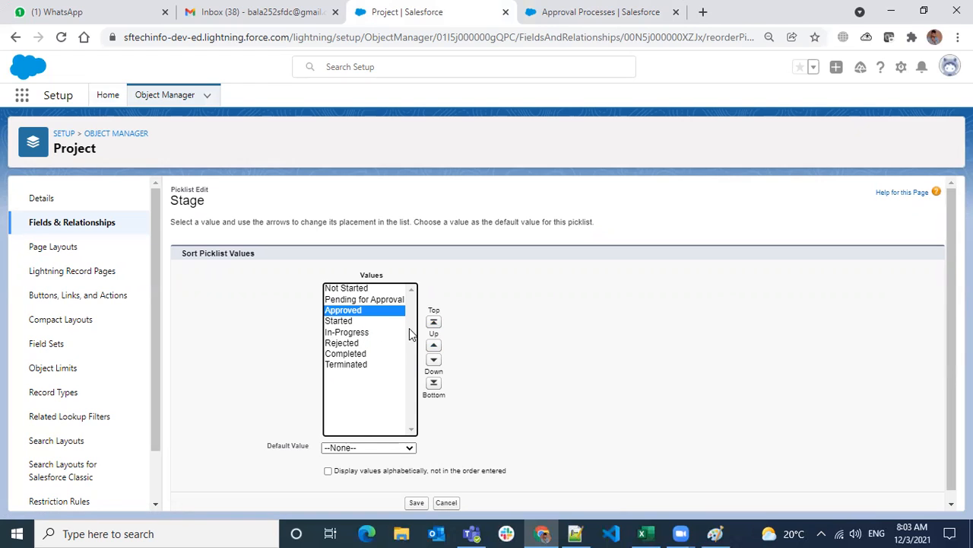
pyautogui.scroll(-1, 484, 317)
pyautogui.click(417, 493)
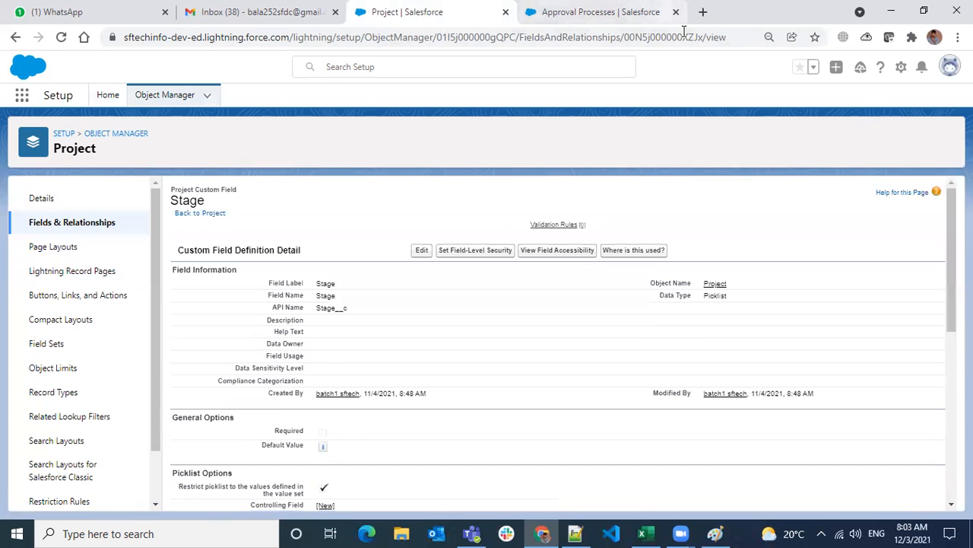
# Return to the approval process wizard, name the process "Project Approval Process" and continue to the entry criteria
pyautogui.click(654, 14)
pyautogui.click(539, 323)
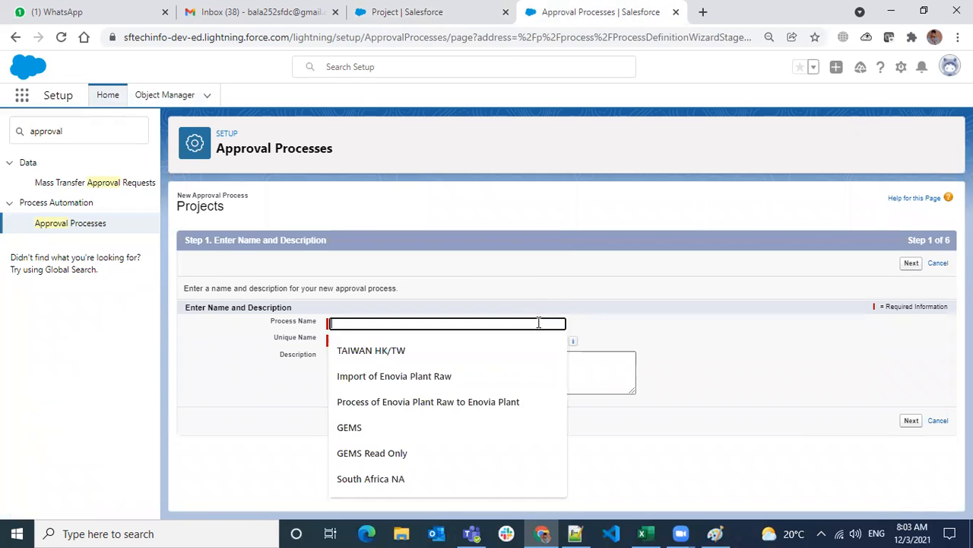
pyautogui.write('P')
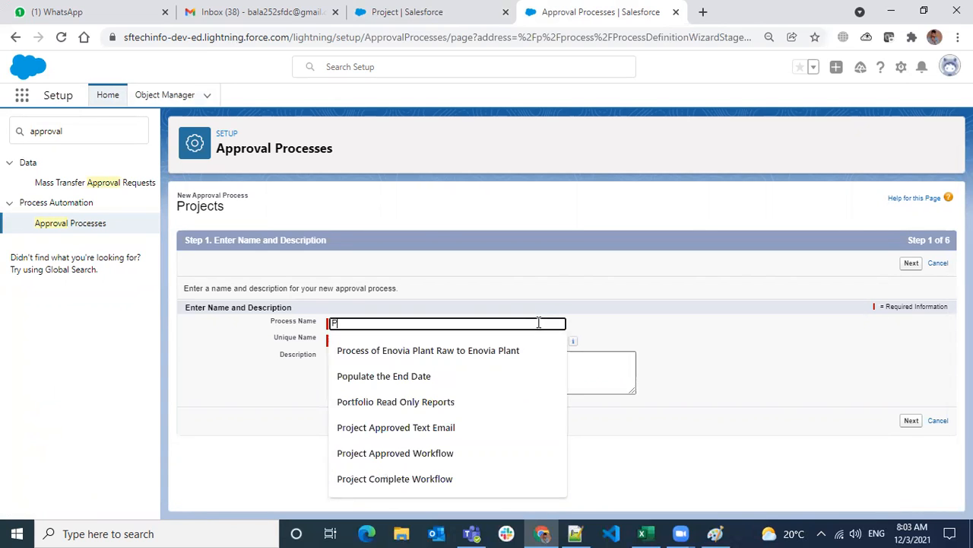
pyautogui.write('roject')
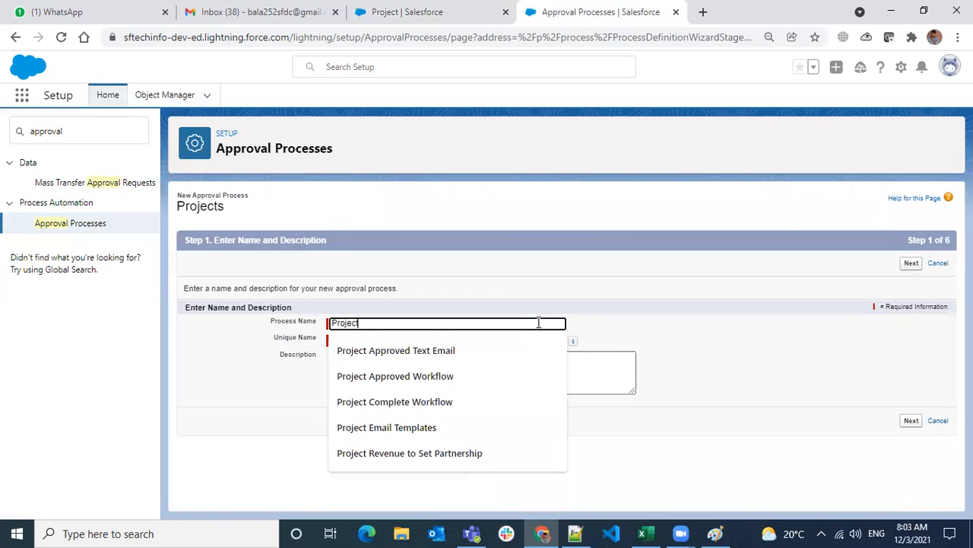
pyautogui.write(' App')
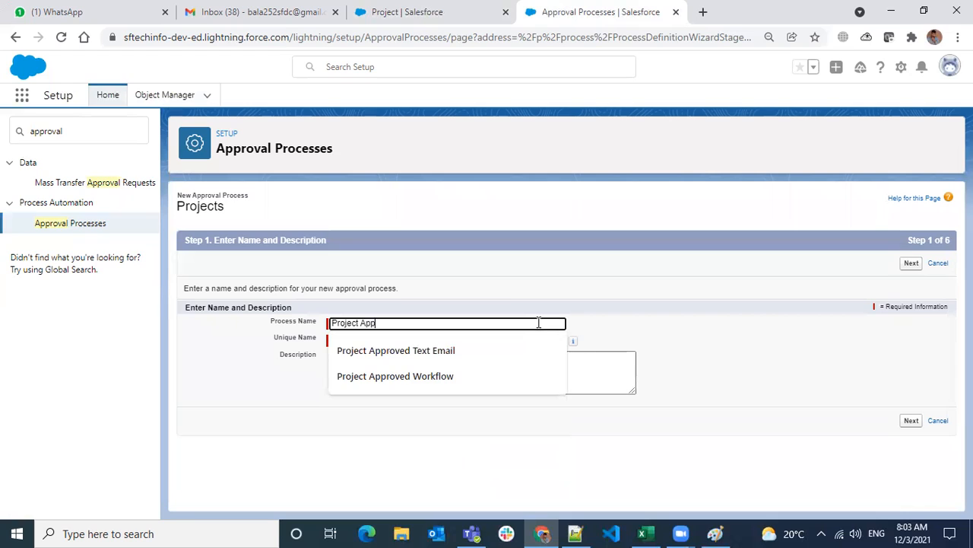
pyautogui.write('roval')
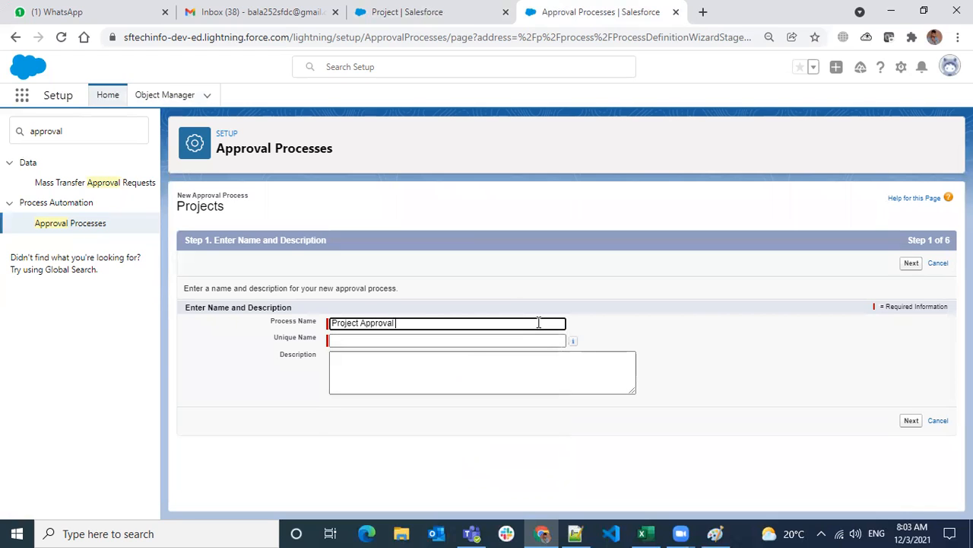
pyautogui.write(' Process')
pyautogui.click(500, 339)
pyautogui.click(487, 378)
pyautogui.click(912, 263)
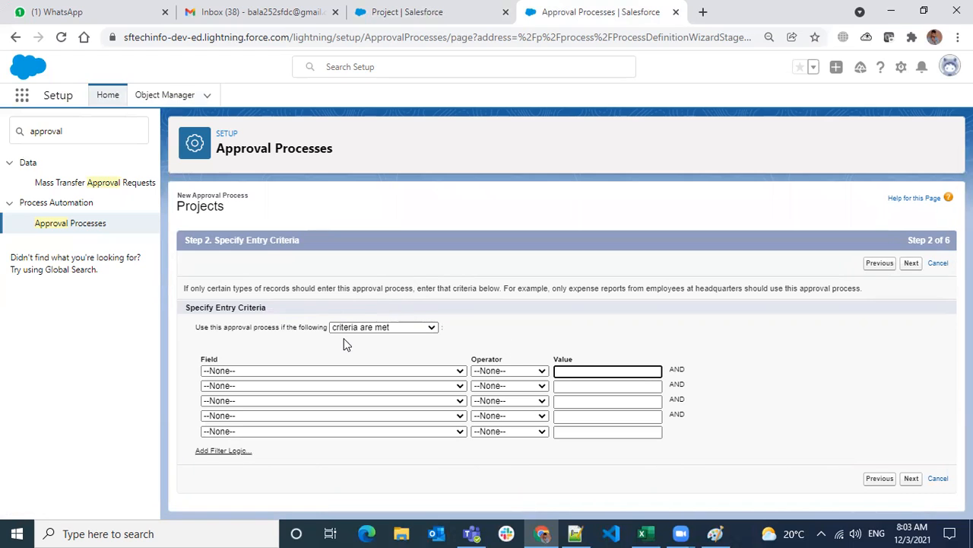
# Keep "criteria are met" and set the first entry criterion to Project: Is First Project equals True
pyautogui.click(372, 328)
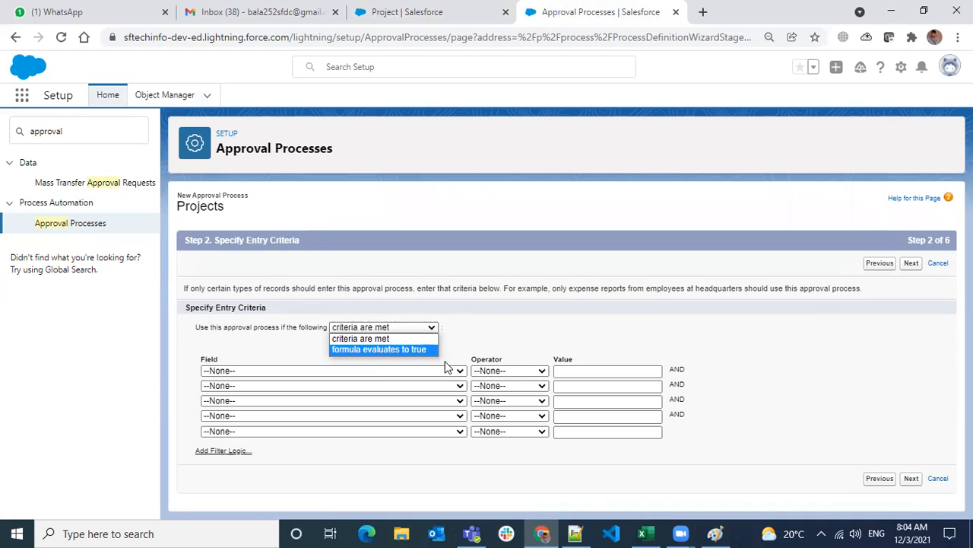
pyautogui.click(538, 320)
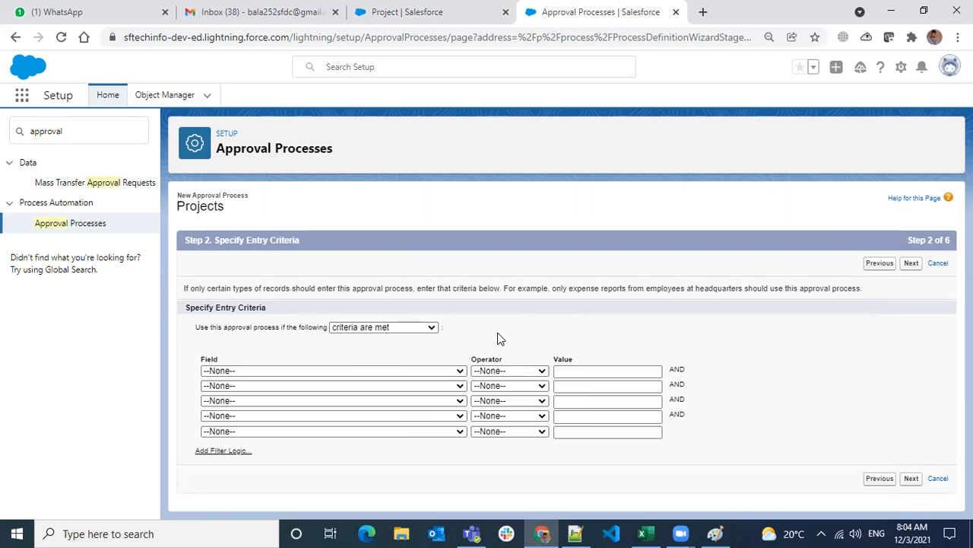
pyautogui.click(331, 375)
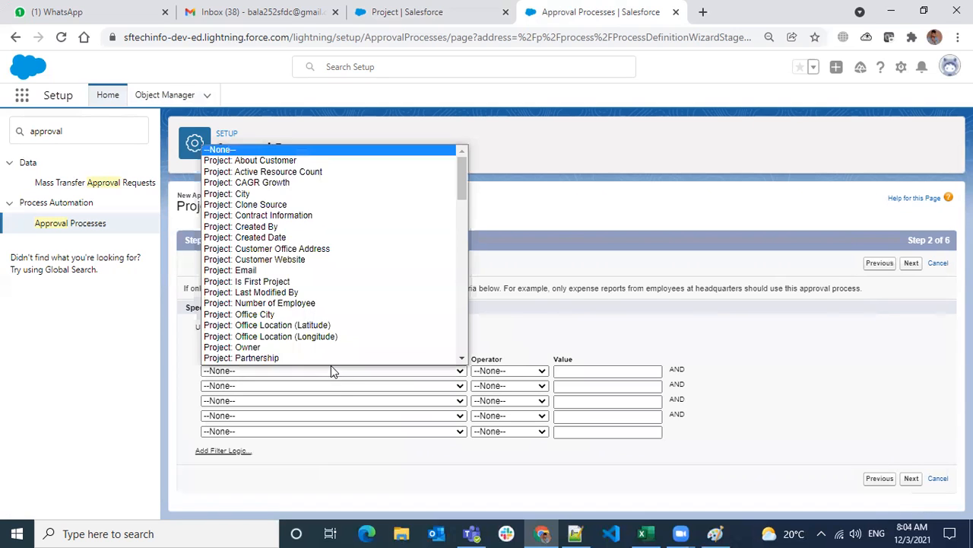
pyautogui.scroll(-2, 335, 363)
pyautogui.scroll(1, 348, 350)
pyautogui.scroll(1, 359, 271)
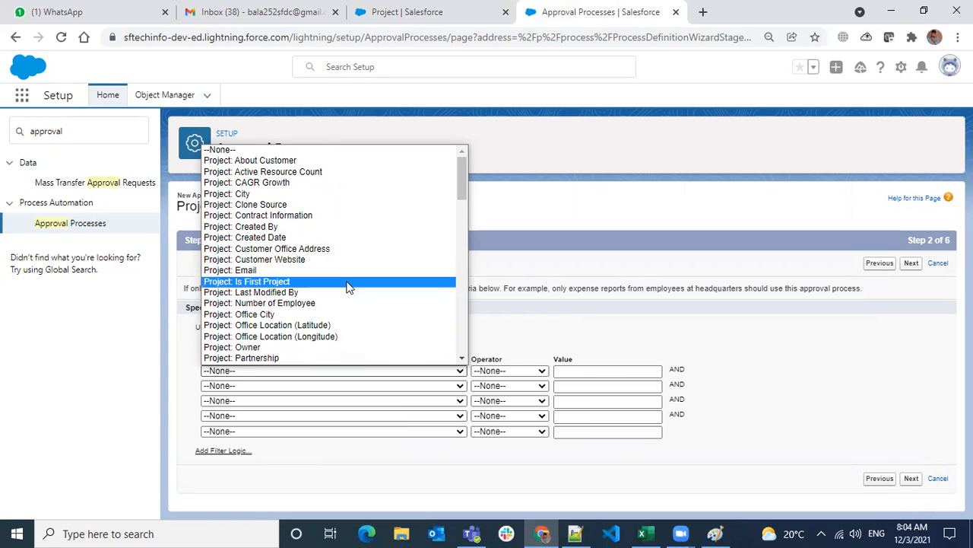
pyautogui.click(348, 283)
pyautogui.click(526, 370)
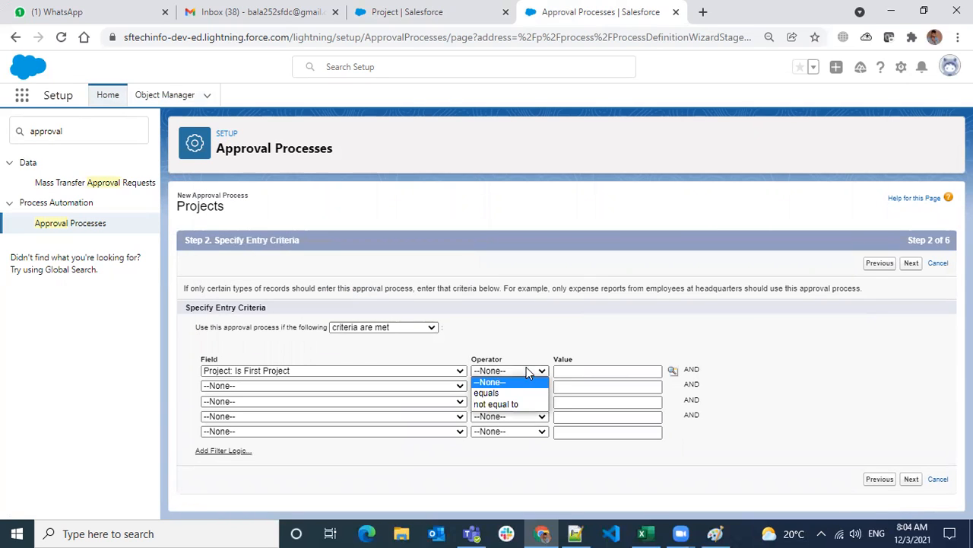
pyautogui.click(511, 390)
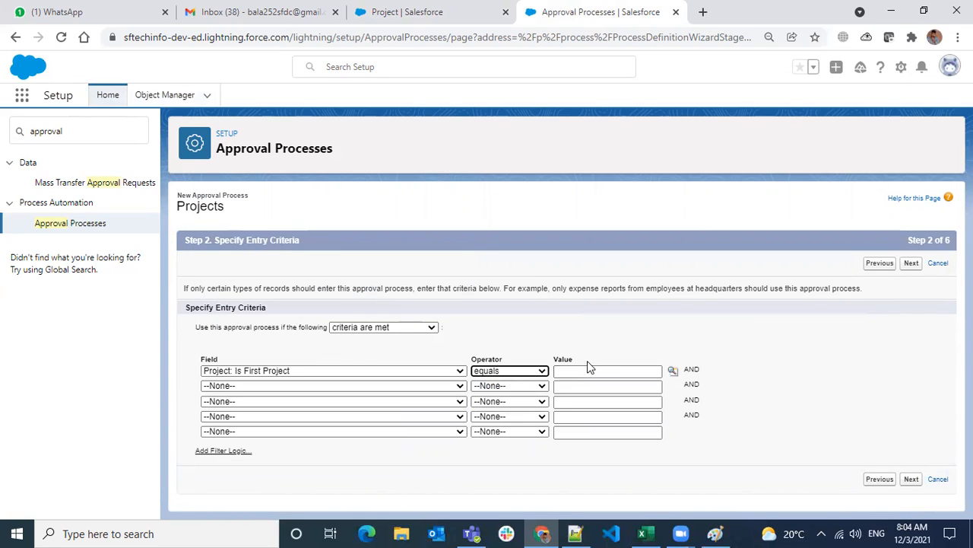
pyautogui.click(673, 370)
pyautogui.click(26, 130)
pyautogui.click(238, 90)
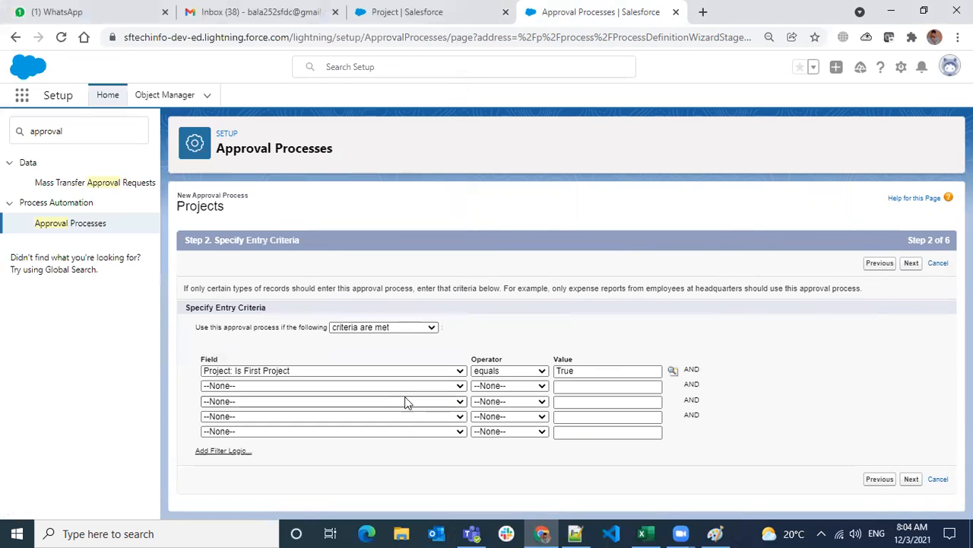
# Set the second entry criterion to Project: Partnership equals Silver, Bronze
pyautogui.click(272, 385)
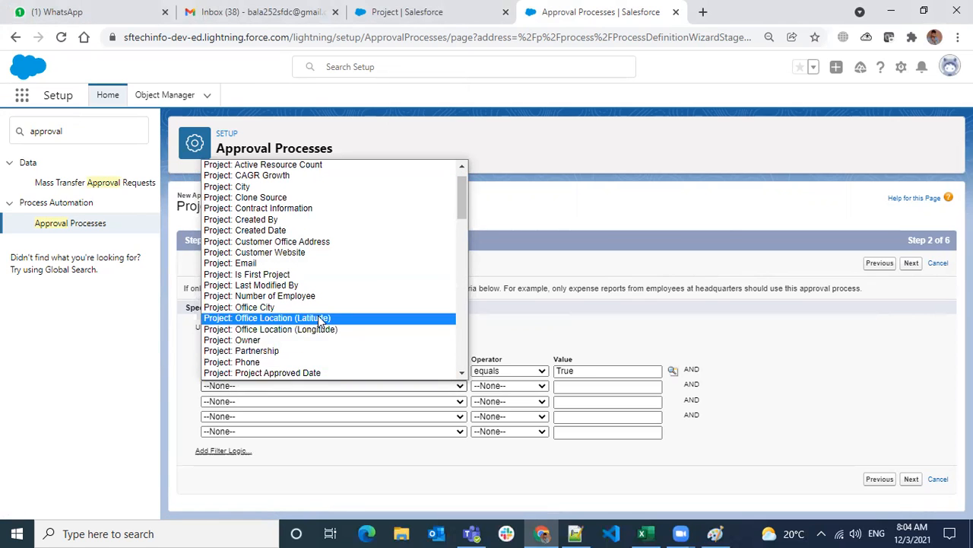
pyautogui.click(308, 351)
pyautogui.click(506, 386)
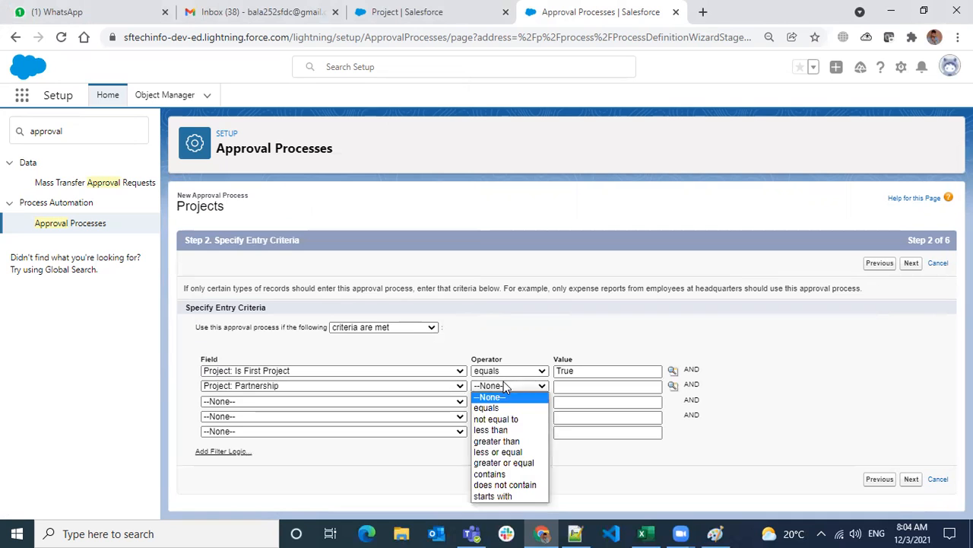
pyautogui.click(501, 410)
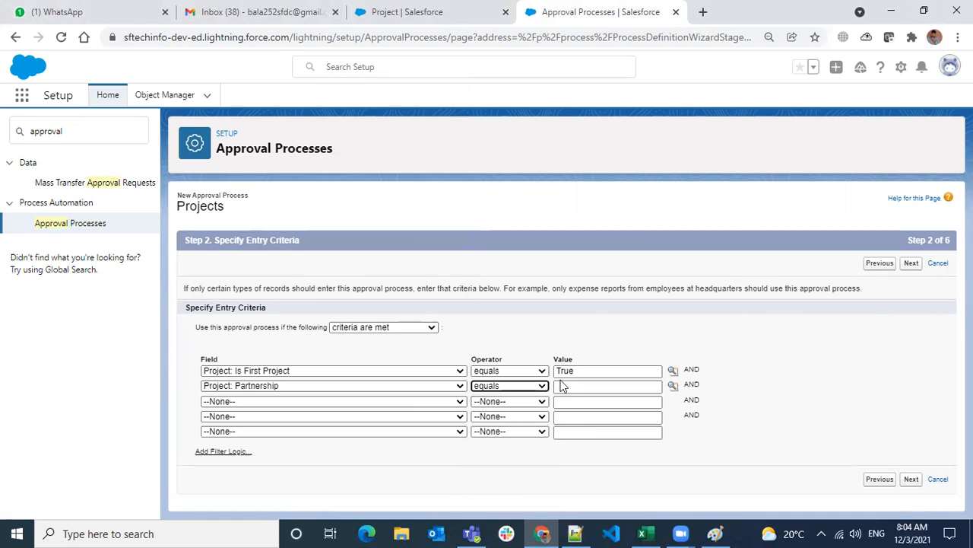
pyautogui.click(673, 386)
pyautogui.click(25, 156)
pyautogui.click(25, 171)
pyautogui.click(226, 90)
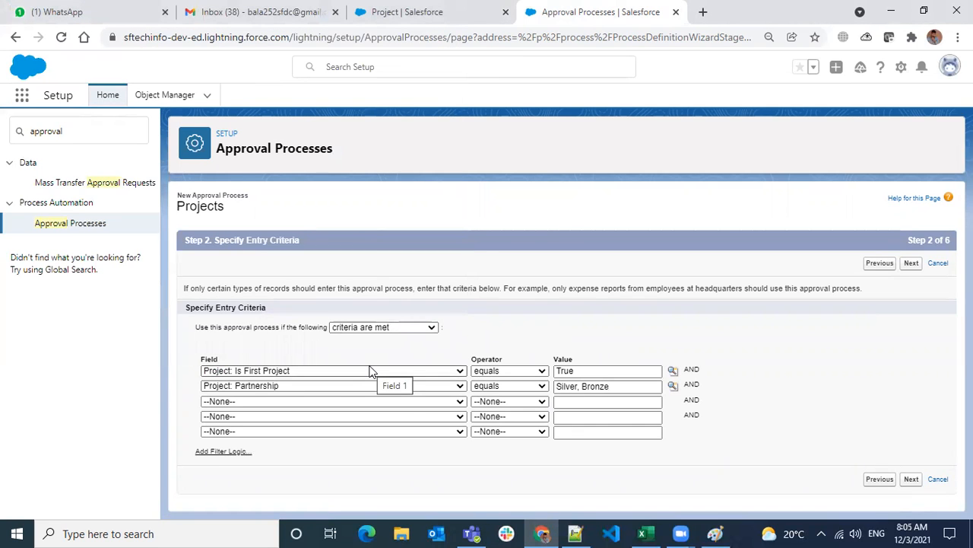
# Set the third entry criterion's field to Project: Technology Used with the operator equals
pyautogui.click(326, 400)
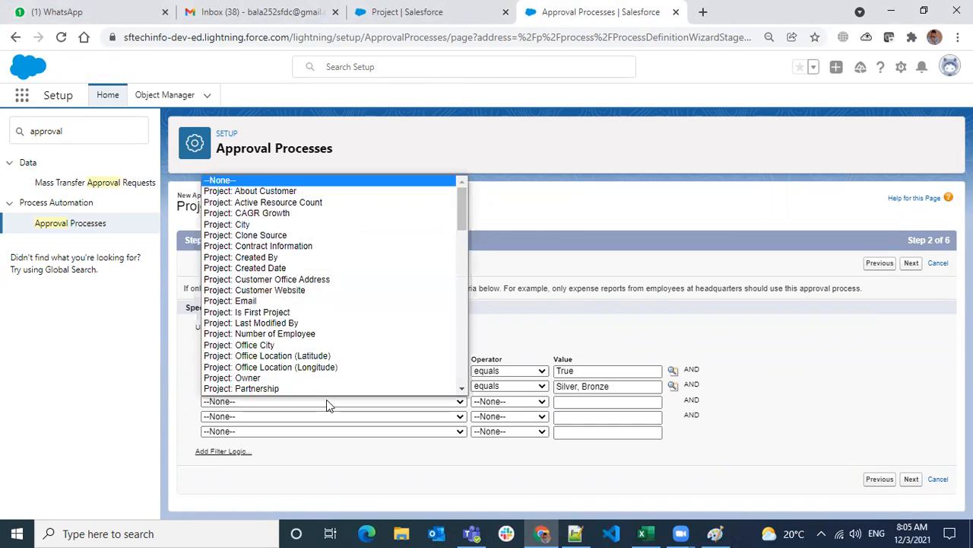
pyautogui.scroll(-1, 336, 337)
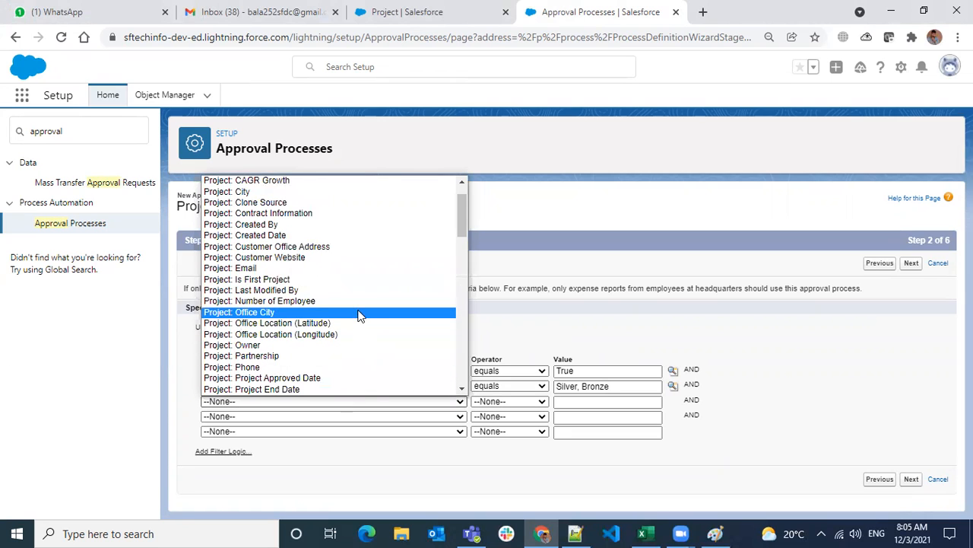
pyautogui.scroll(-2, 373, 282)
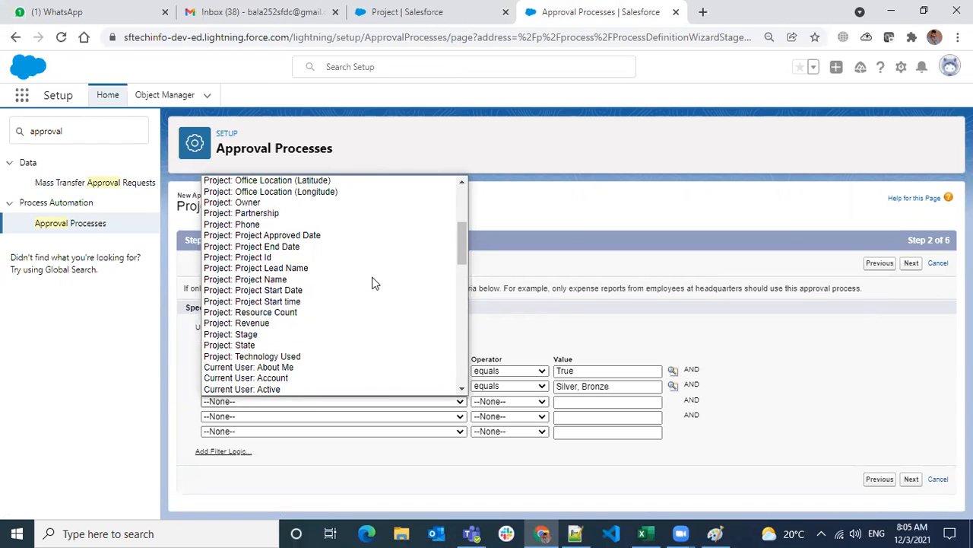
pyautogui.click(352, 356)
pyautogui.click(502, 404)
pyautogui.click(500, 419)
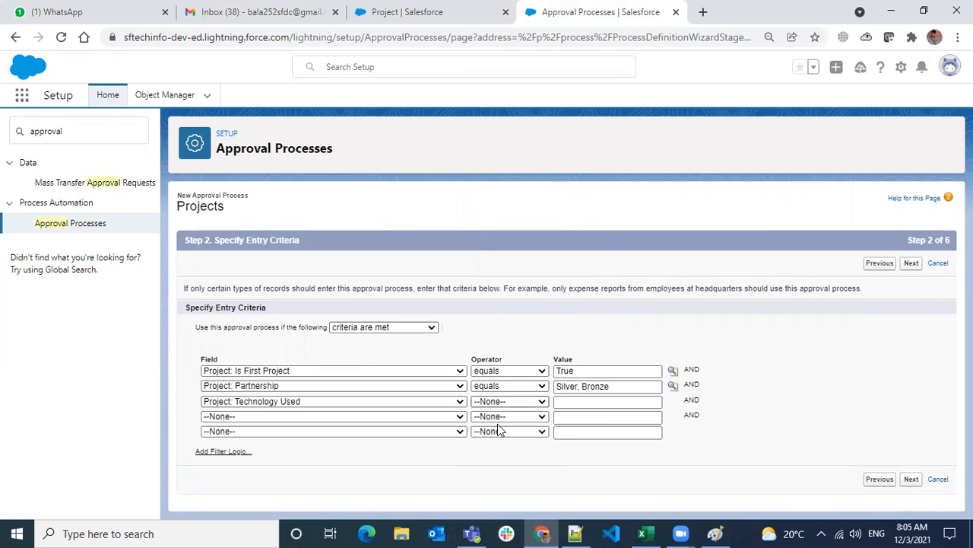
pyautogui.click(640, 404)
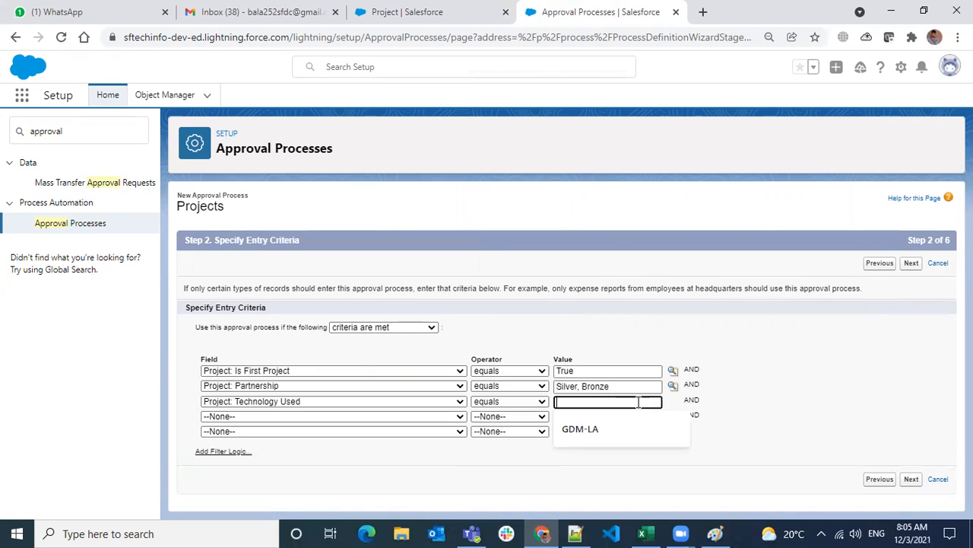
# Look up the Technology Used field among the Project object's fields and examine the API names of its picklist values
pyautogui.click(453, 22)
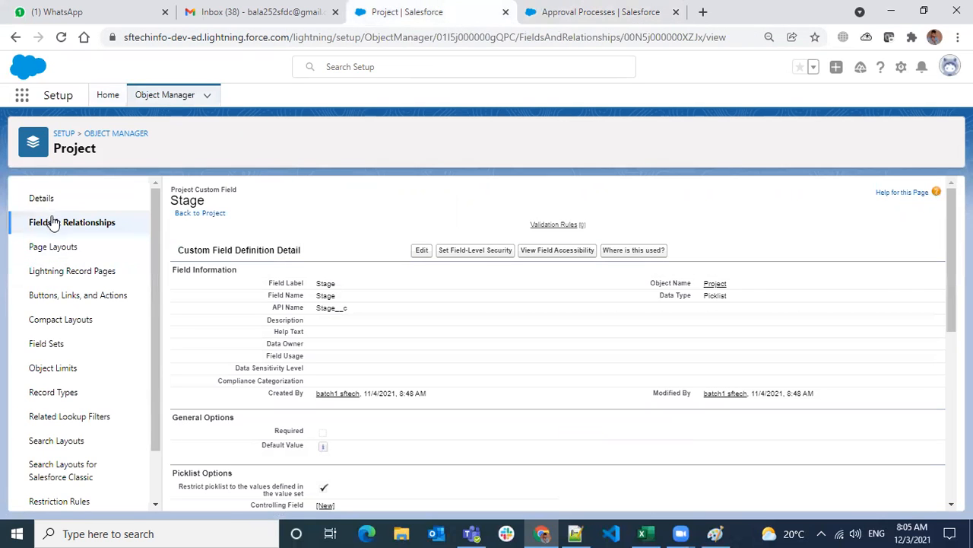
pyautogui.click(53, 220)
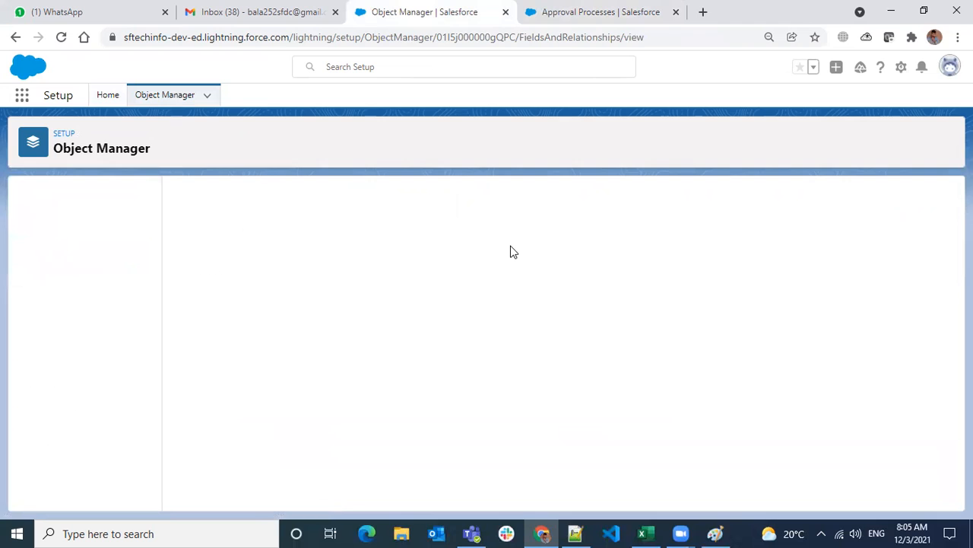
pyautogui.click(586, 198)
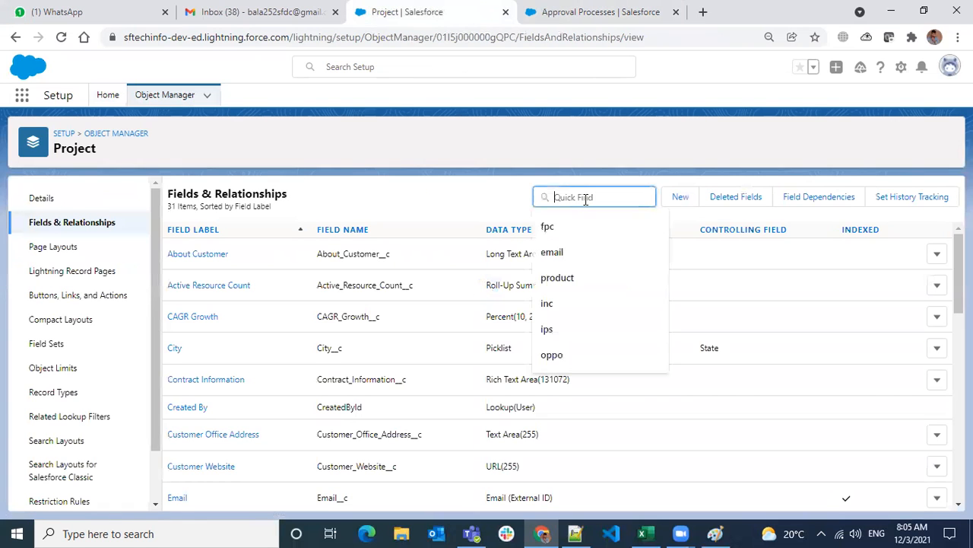
pyautogui.write('tech')
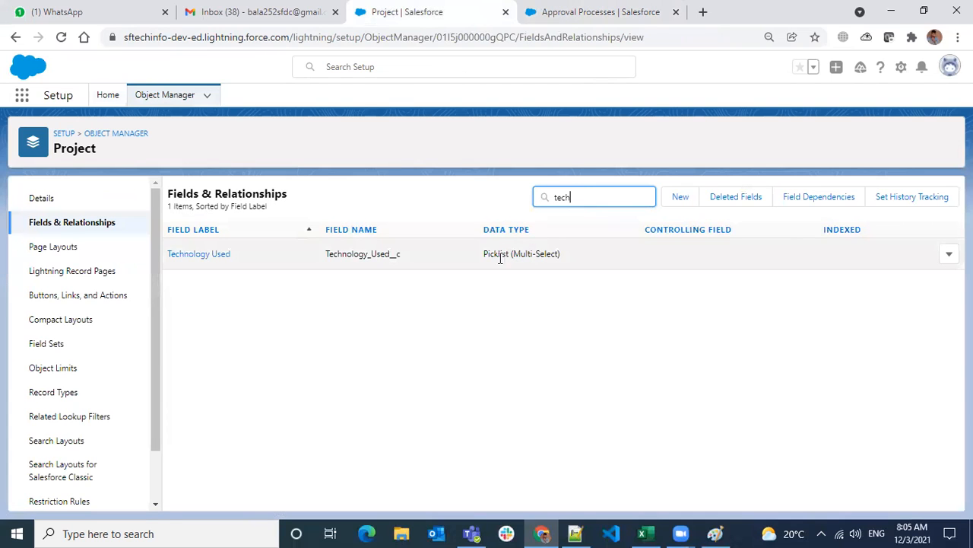
pyautogui.click(213, 255)
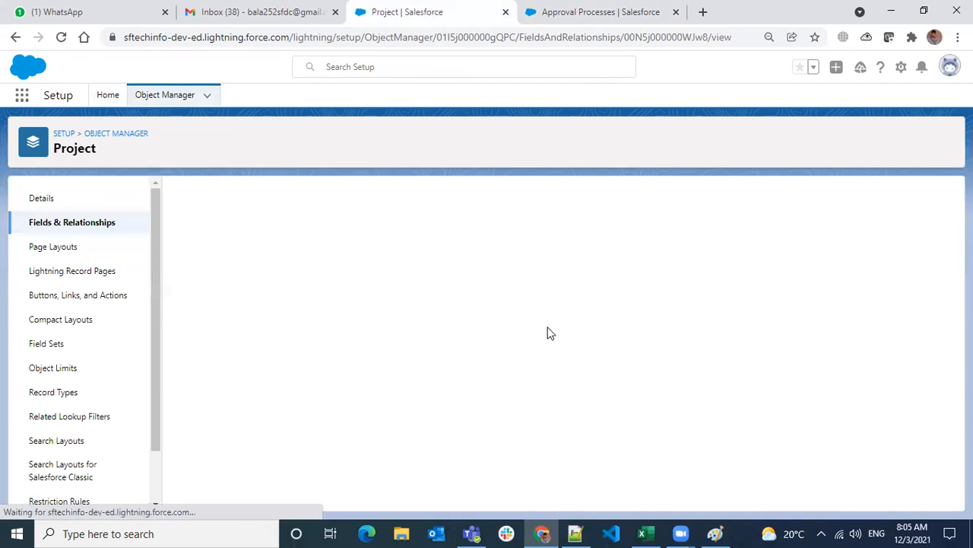
pyautogui.scroll(-5, 505, 306)
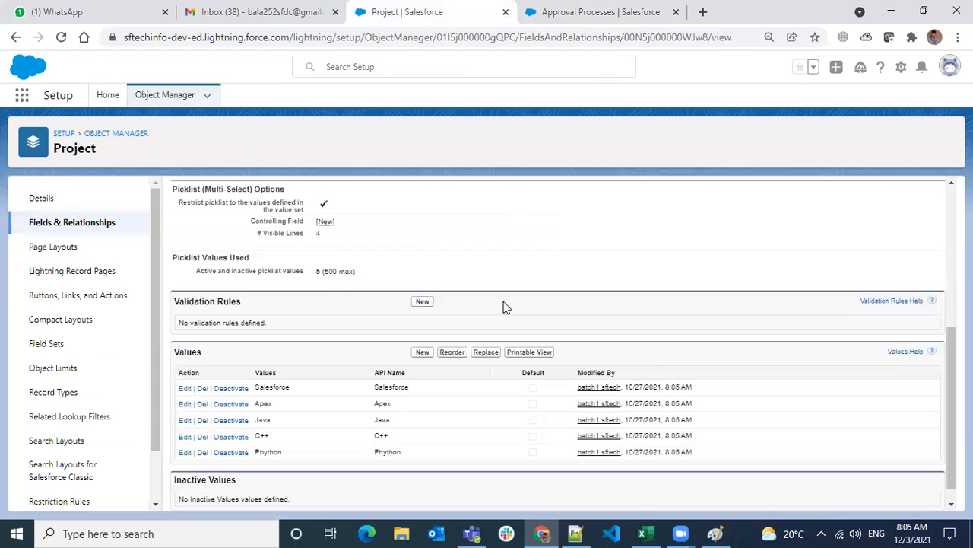
pyautogui.doubleClick(382, 403)
# Return to the approval process wizard and change the Technology Used criterion to includes Apex
pyautogui.click(655, 11)
pyautogui.click(524, 401)
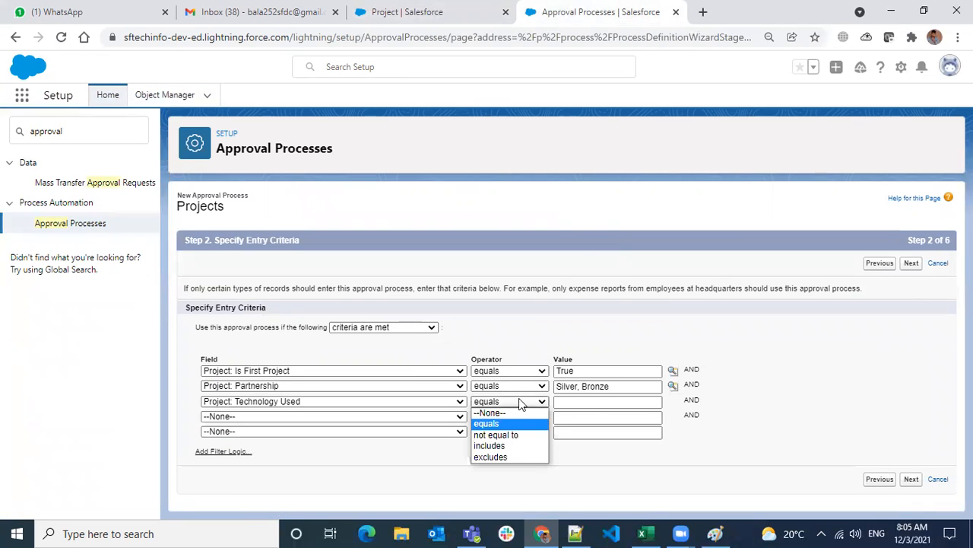
pyautogui.click(496, 446)
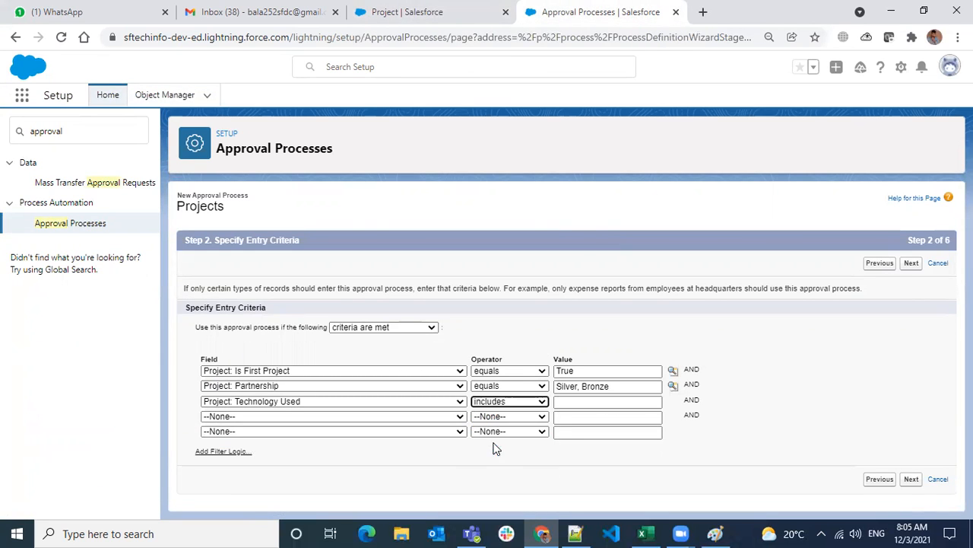
pyautogui.click(622, 403)
pyautogui.write('Apex')
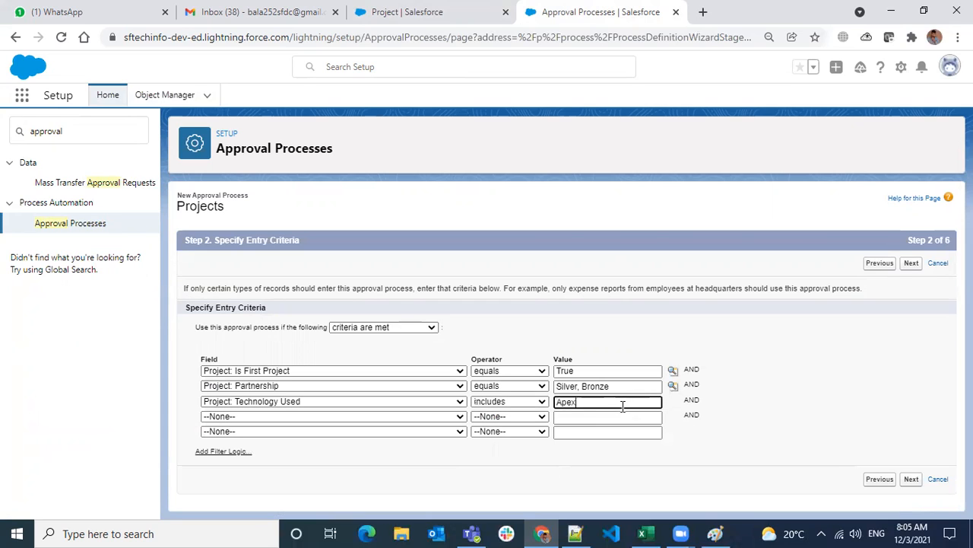
pyautogui.click(775, 414)
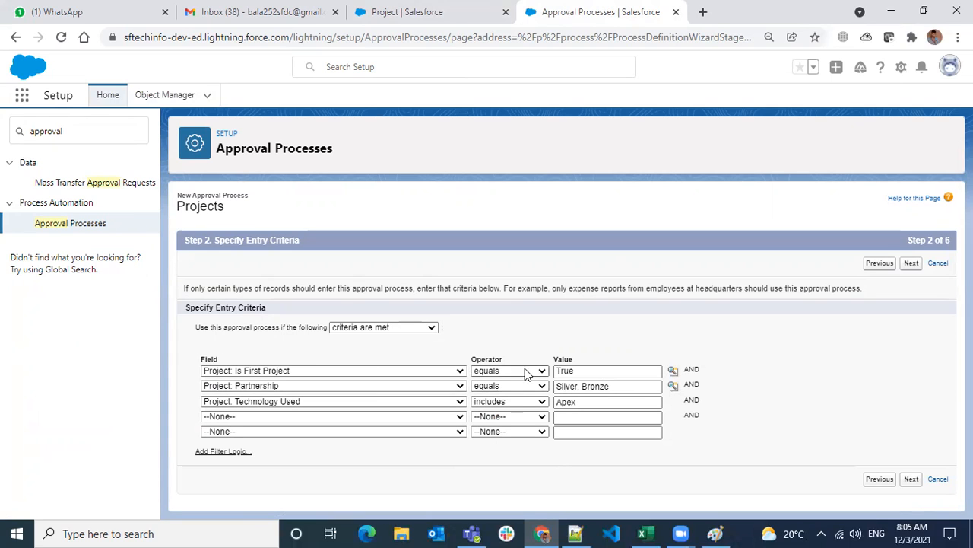
# Recheck the entry criteria, continue to the approver field and record editability settings, and view the Next Automated Approver Determined By options
pyautogui.click(911, 263)
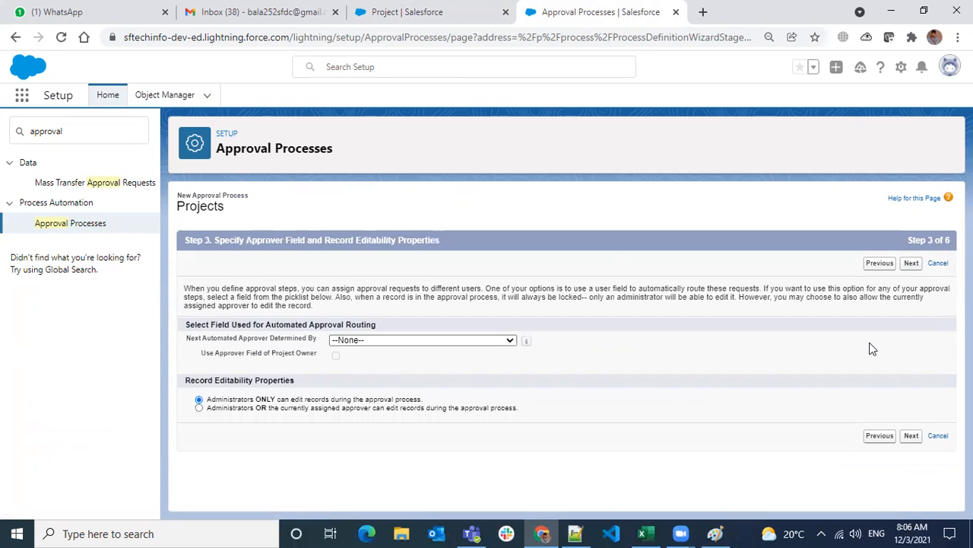
pyautogui.click(879, 264)
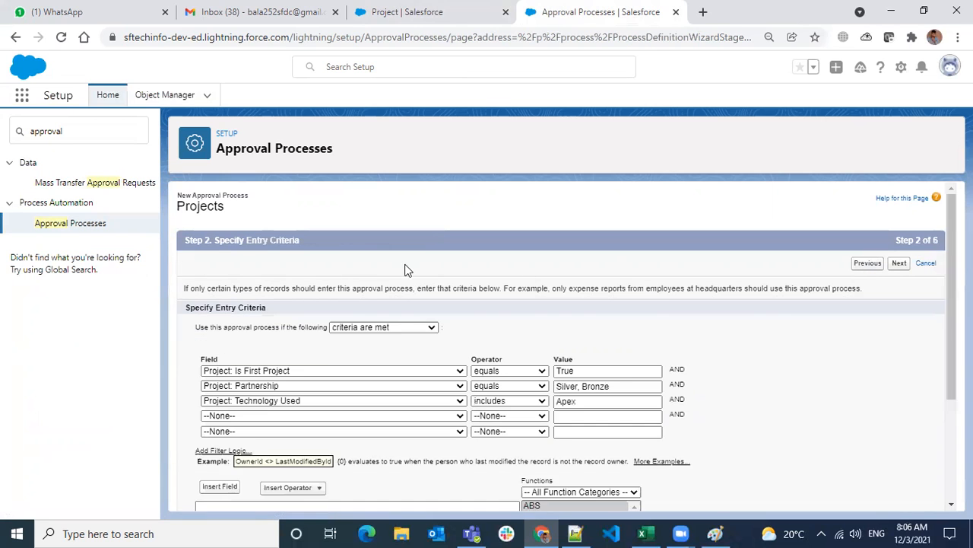
pyautogui.click(911, 264)
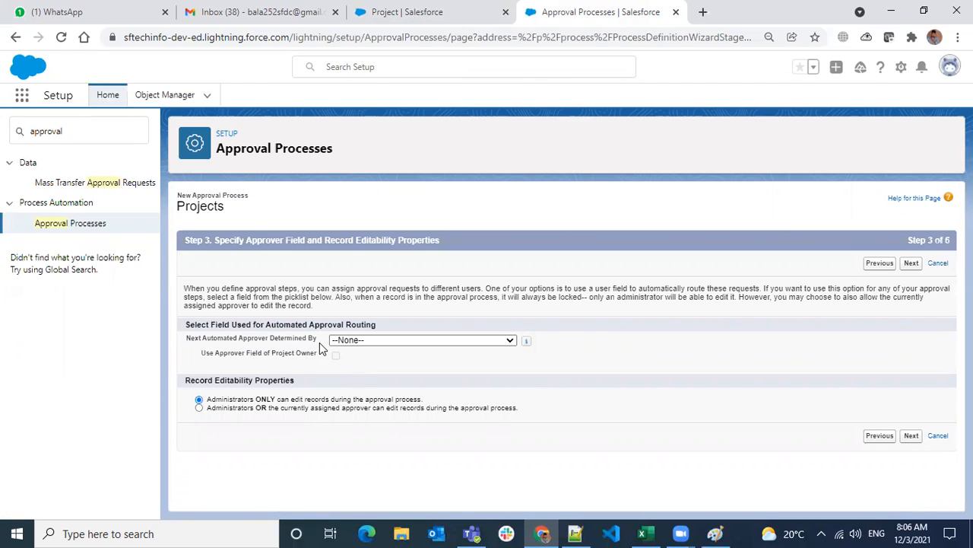
pyautogui.click(375, 341)
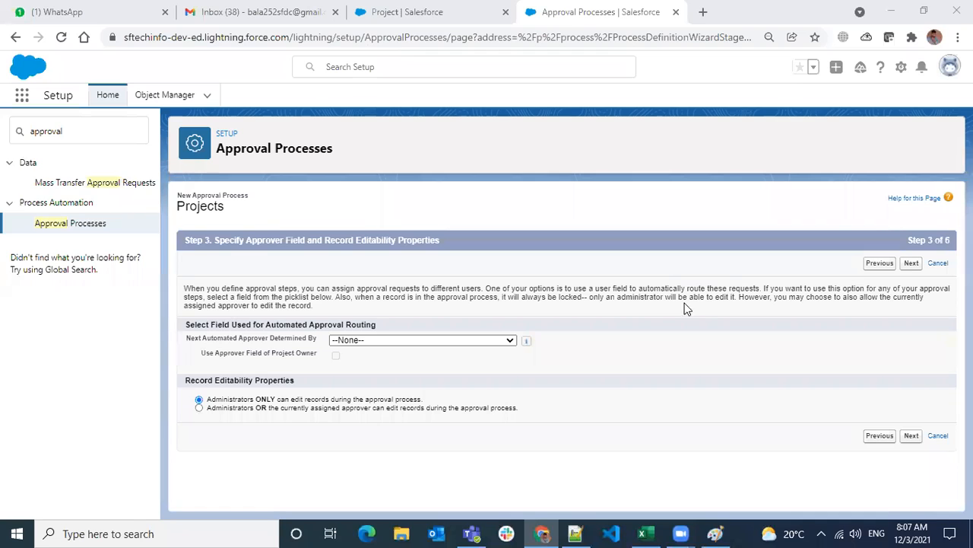
pyautogui.click(388, 340)
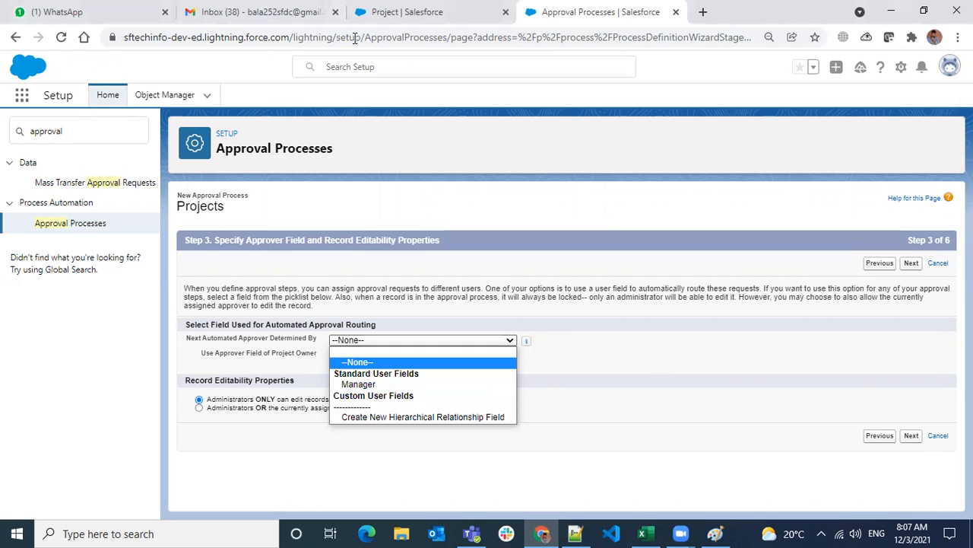
# In the other Salesforce tab, find Users in Setup and open the detail page of the System Administrator user with the Sales Manager role
pyautogui.hotkey('ctrl', 'shift', 'Tab')
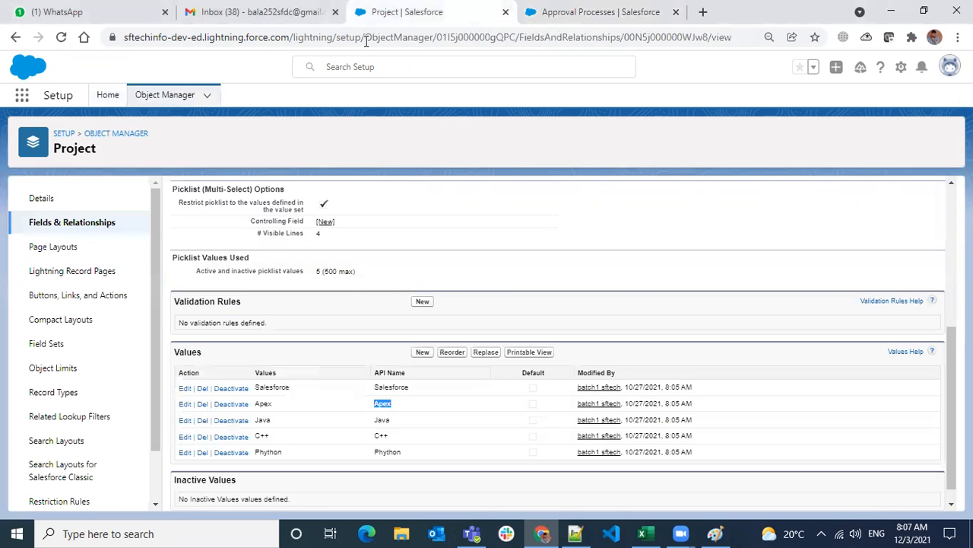
pyautogui.click(107, 94)
pyautogui.click(85, 130)
pyautogui.write('users')
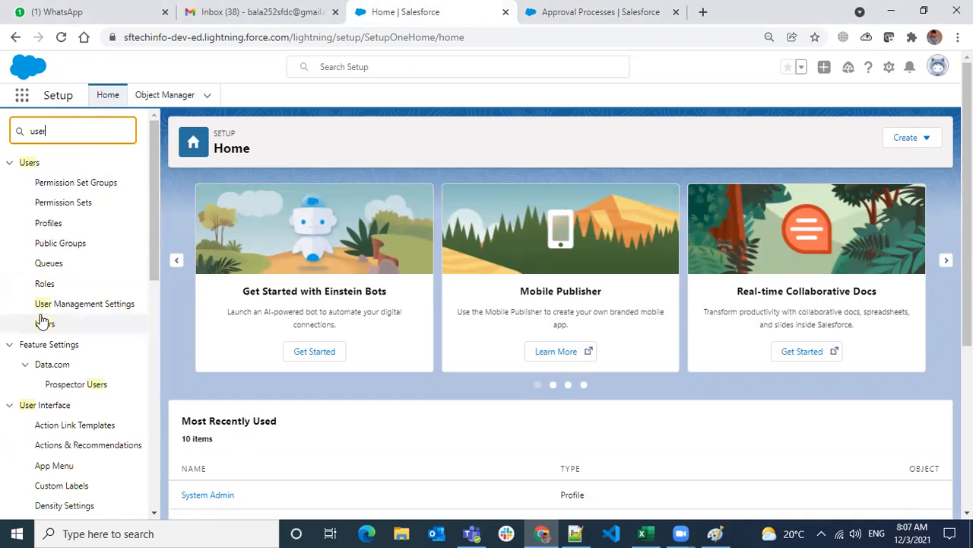
pyautogui.click(43, 324)
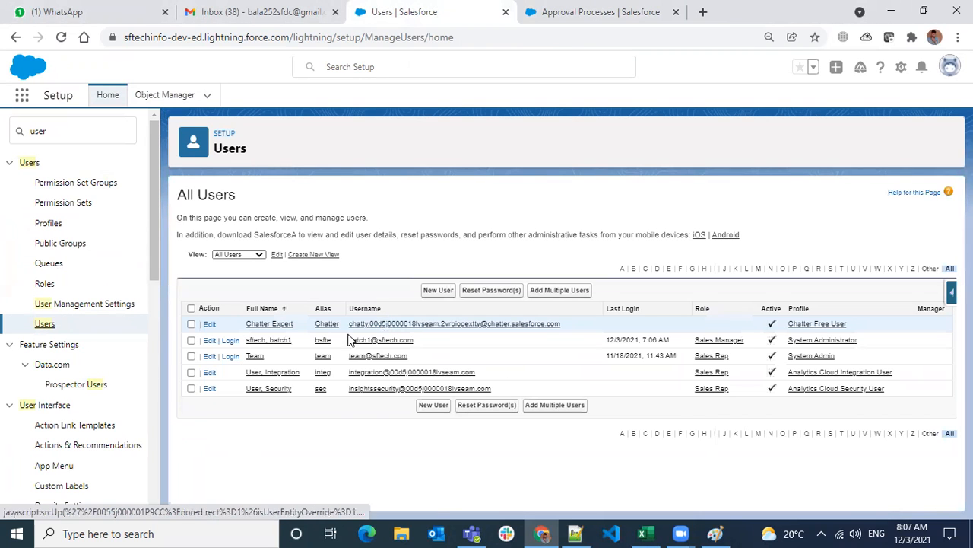
pyautogui.click(268, 341)
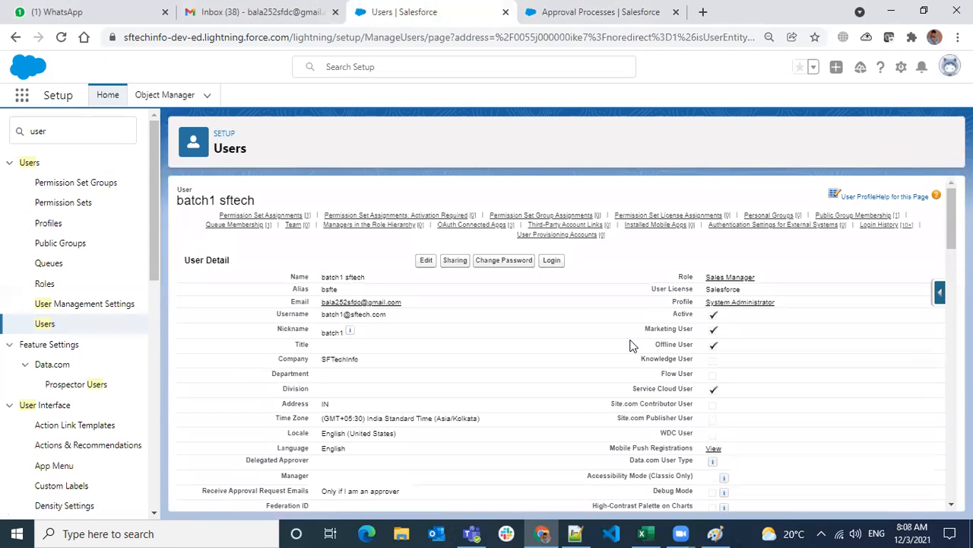
# Search the user detail page for "manager" and examine the user's Manager field
pyautogui.scroll(-3, 630, 348)
pyautogui.scroll(2, 604, 397)
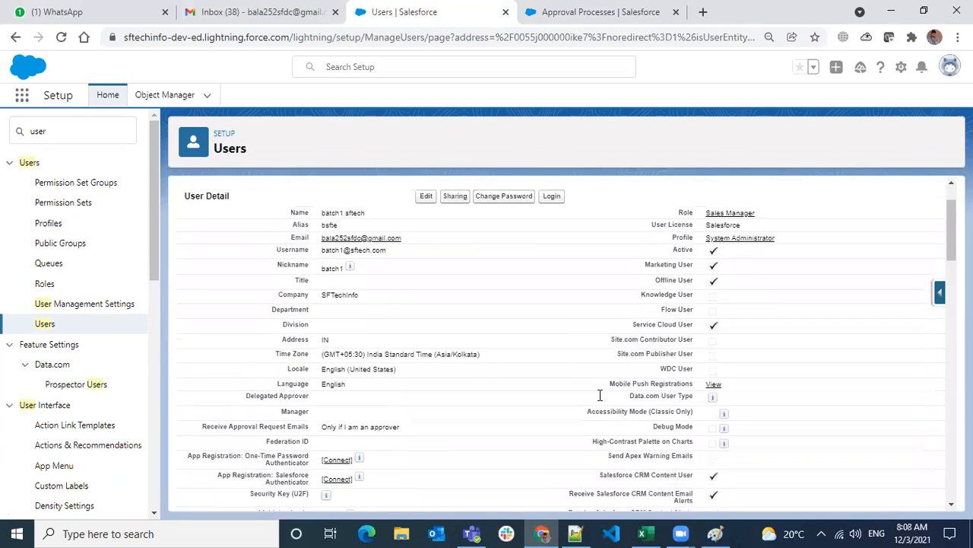
pyautogui.hotkey('ctrl', 'f')
pyautogui.write('ma')
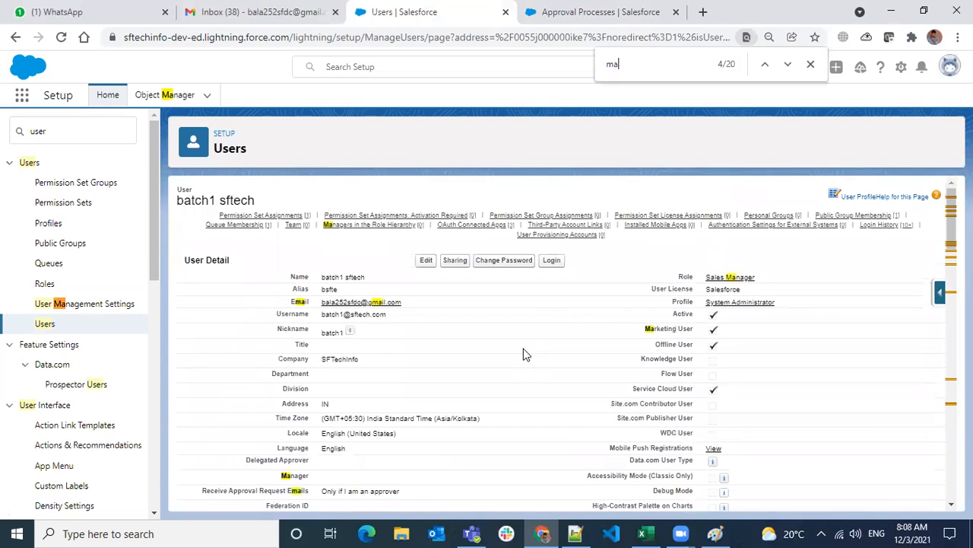
pyautogui.write('nager')
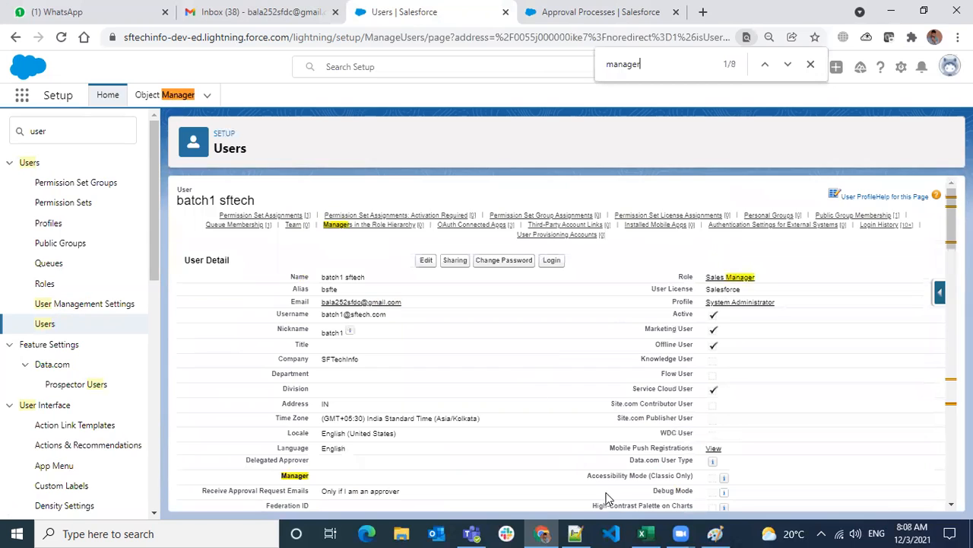
pyautogui.scroll(-2, 472, 380)
pyautogui.scroll(1, 411, 411)
pyautogui.scroll(1, 502, 413)
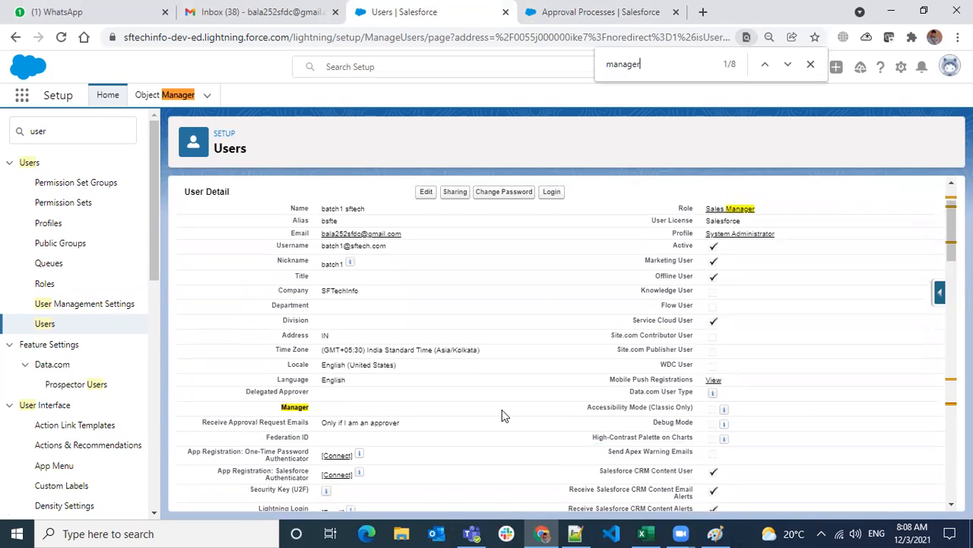
# Edit the user, set Manager to the Team user under Approver Settings, and save the record
pyautogui.click(428, 264)
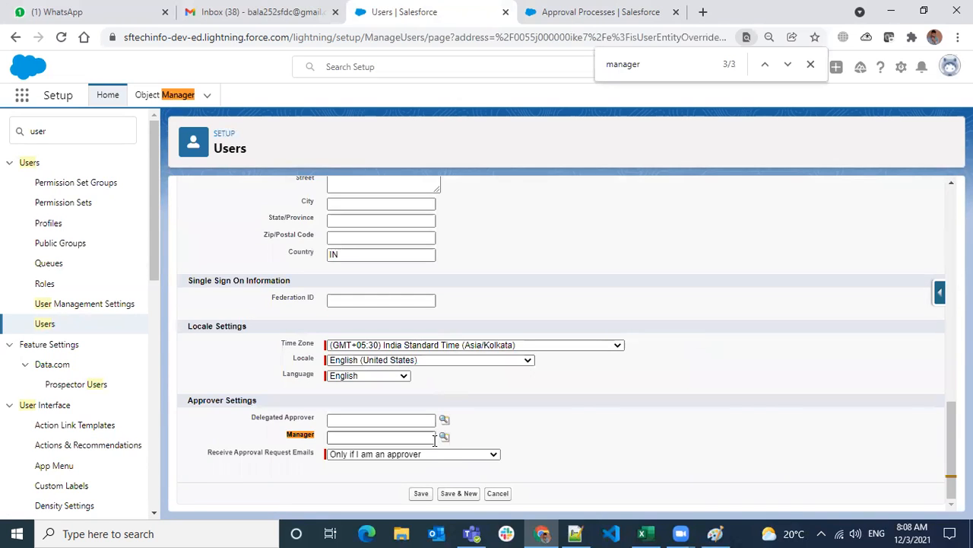
pyautogui.click(444, 437)
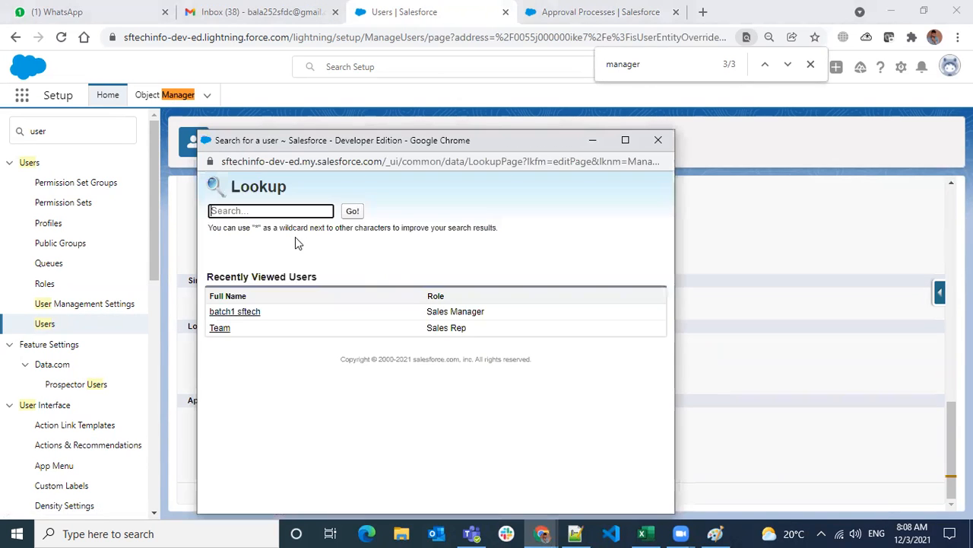
pyautogui.click(220, 329)
pyautogui.scroll(15, 532, 270)
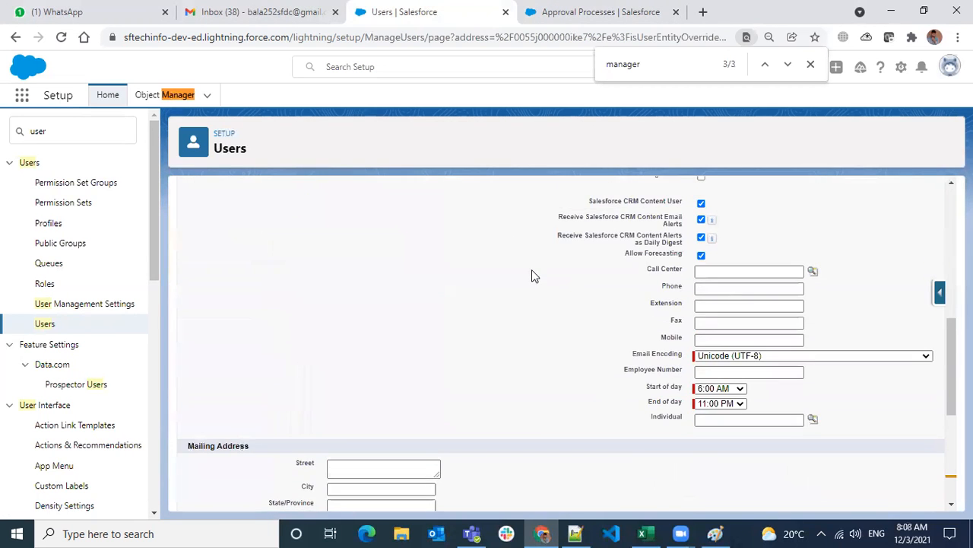
pyautogui.click(422, 230)
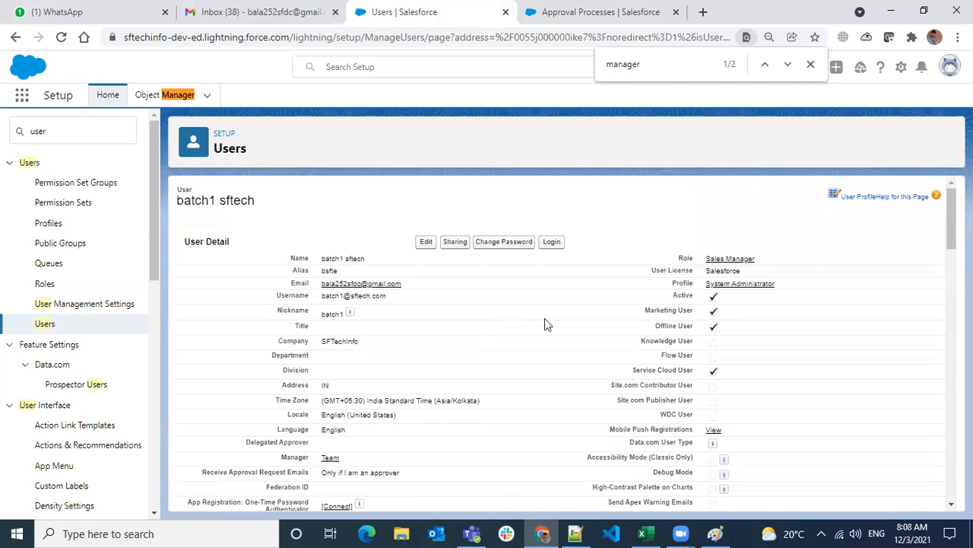
# Return to the approval process wizard, and review the Approval Process notes in Paint on record locking and approval actions
pyautogui.click(663, 17)
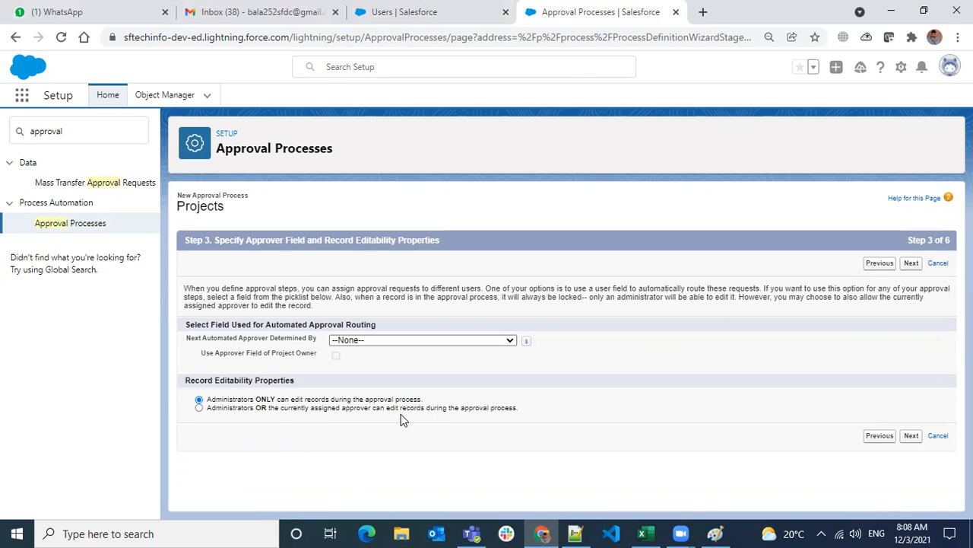
pyautogui.click(715, 534)
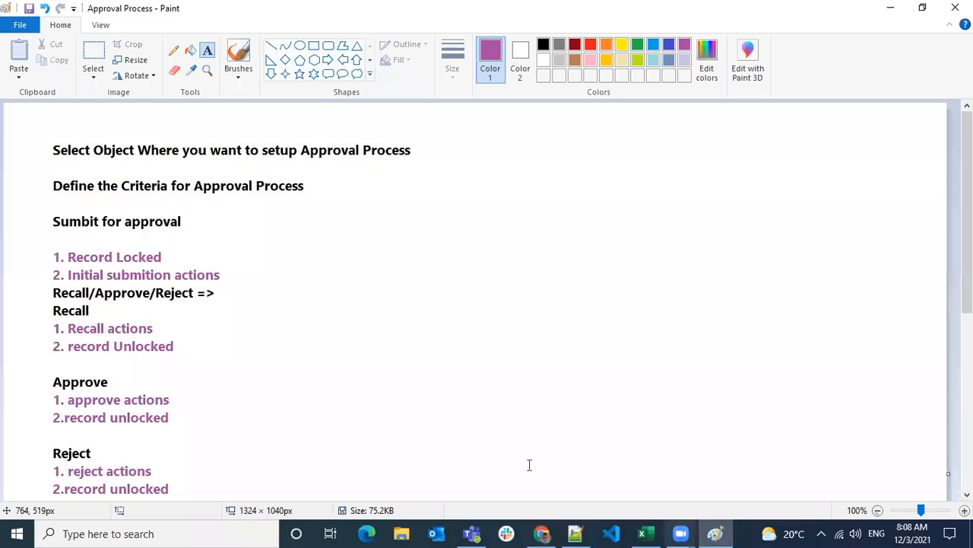
pyautogui.click(715, 534)
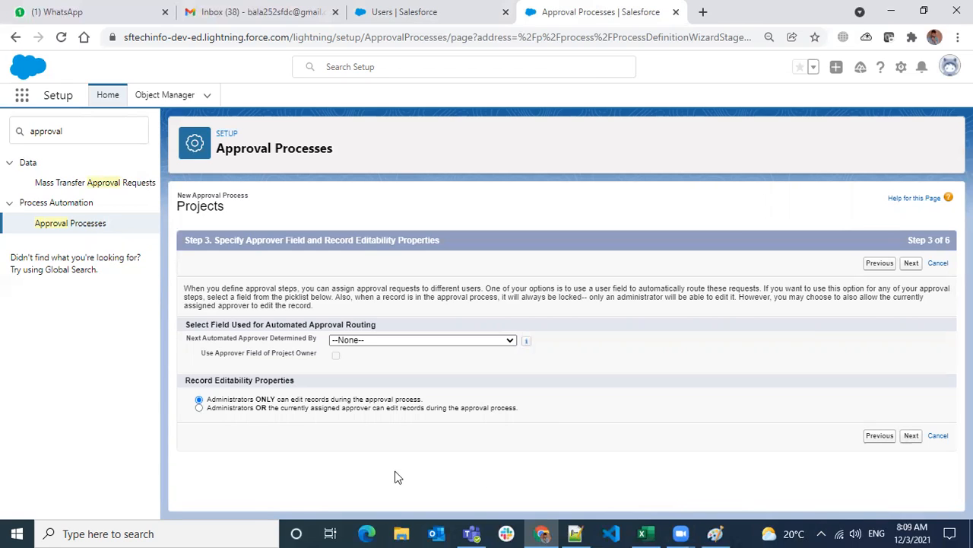
# Let administrators or the currently assigned approver edit records during the approval process, and advance to the notification template step
pyautogui.click(249, 411)
pyautogui.click(911, 437)
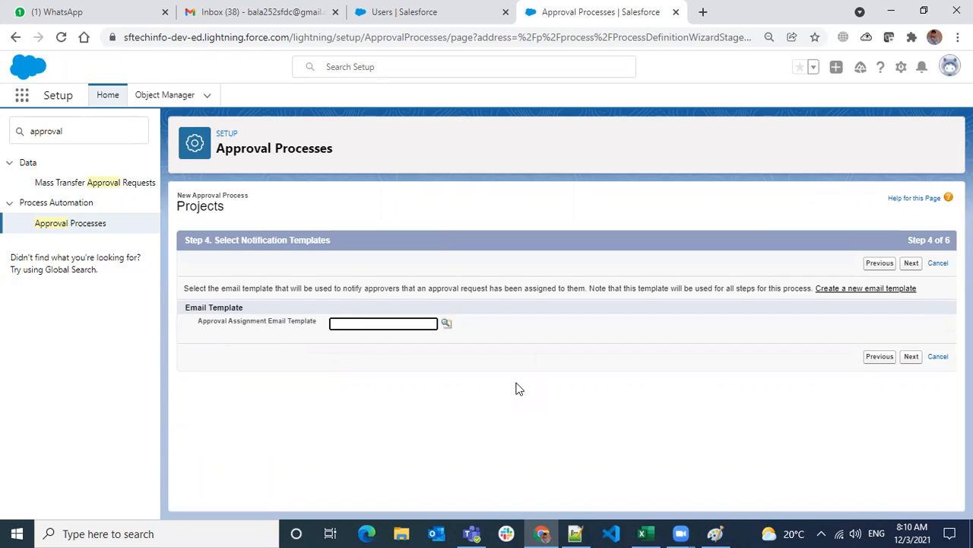
# Examine the email templates available in the Approval Assignment Email Template lookup, and close the lookup
pyautogui.click(446, 324)
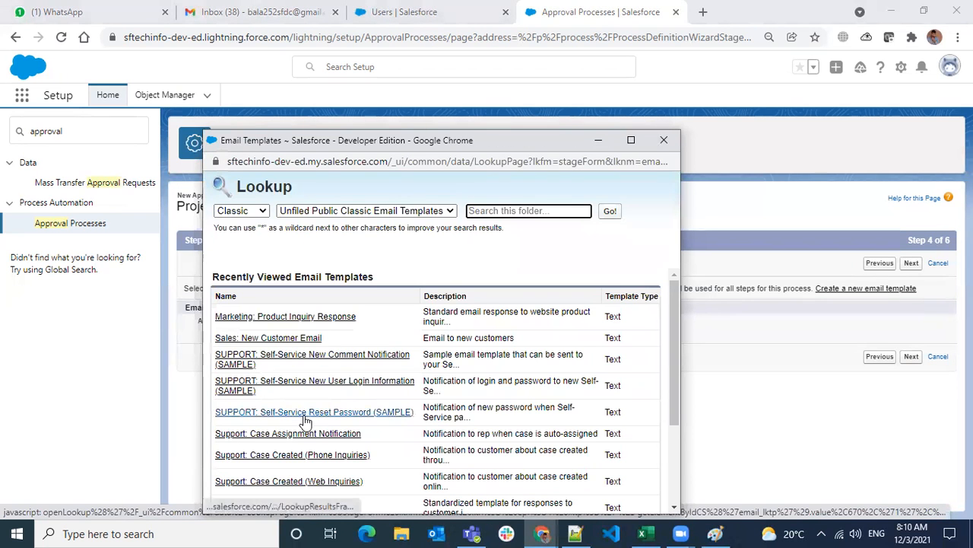
pyautogui.scroll(-2, 353, 397)
pyautogui.scroll(-1, 354, 398)
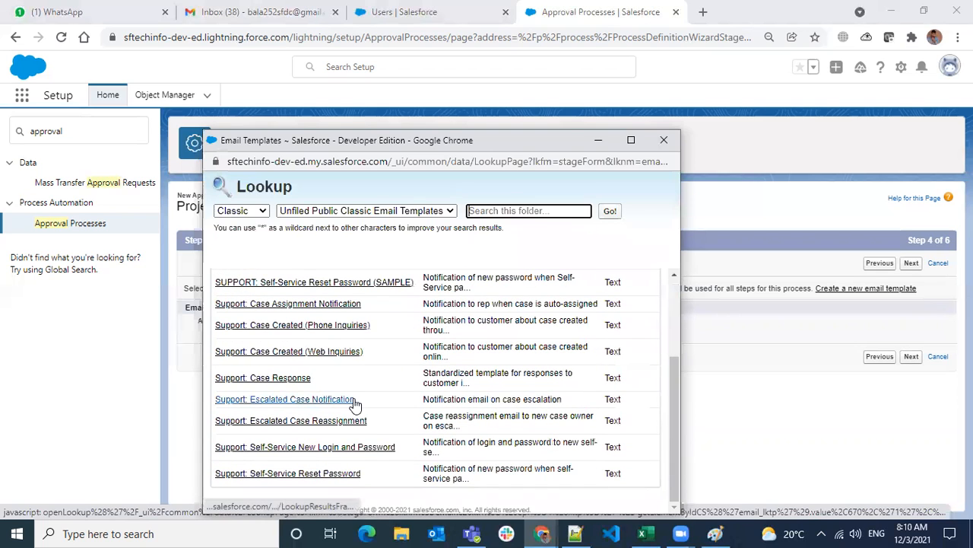
pyautogui.scroll(3, 355, 403)
pyautogui.click(664, 140)
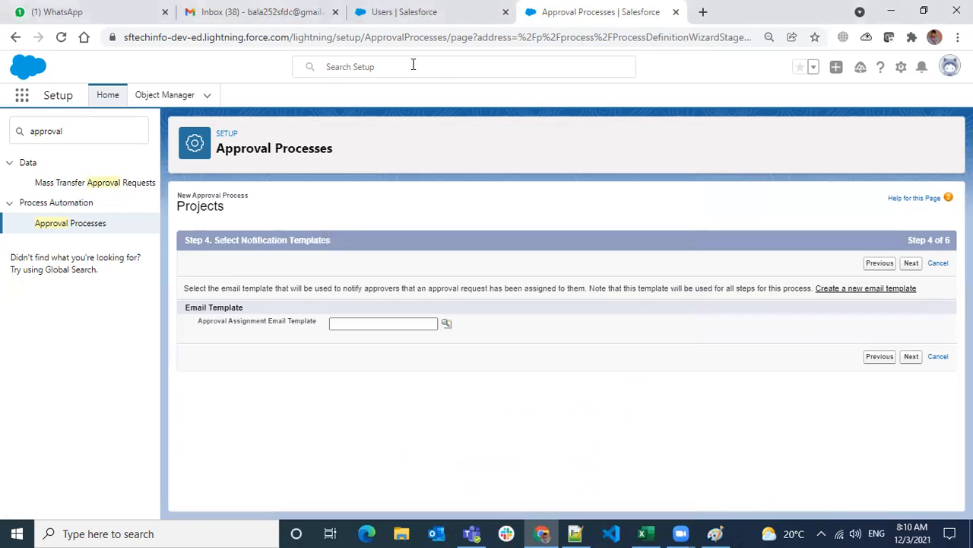
# In the other Salesforce tab, find Classic Email Templates in Setup and show the Project Email Templates folder
pyautogui.click(419, 13)
pyautogui.doubleClick(71, 131)
pyautogui.write('te')
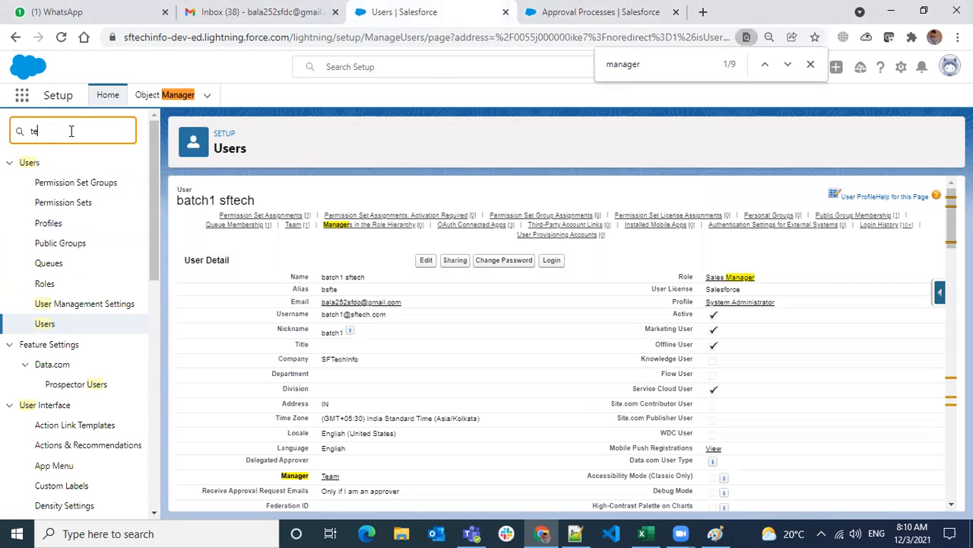
pyautogui.write('mplate')
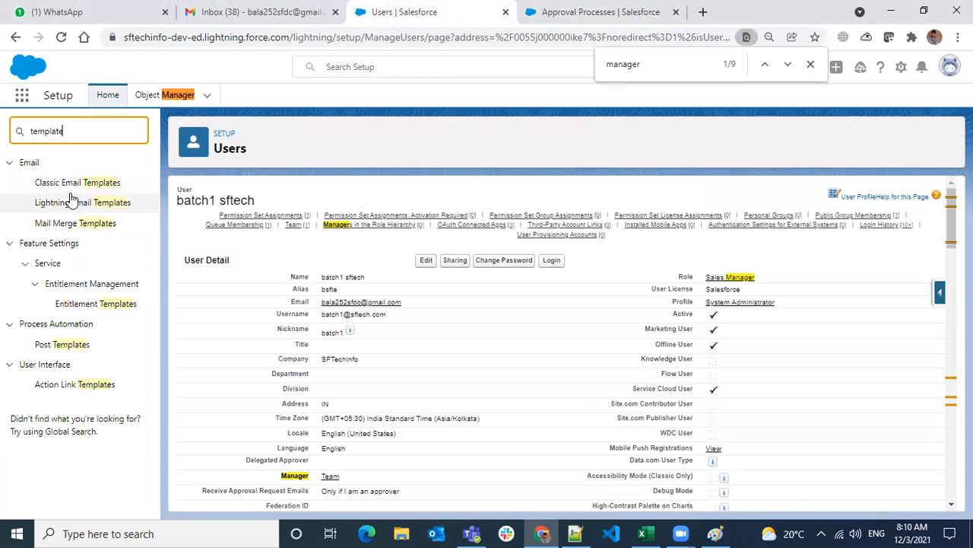
pyautogui.click(72, 185)
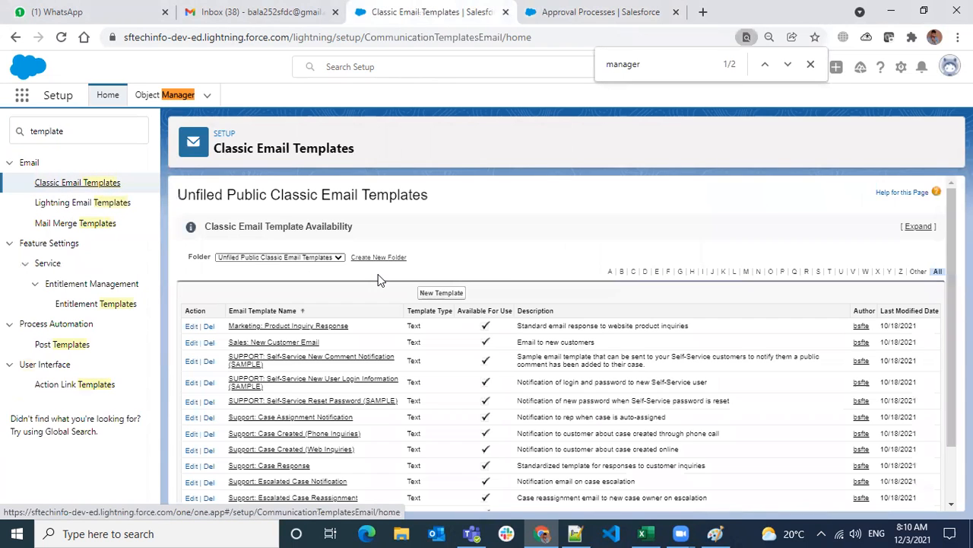
pyautogui.click(341, 258)
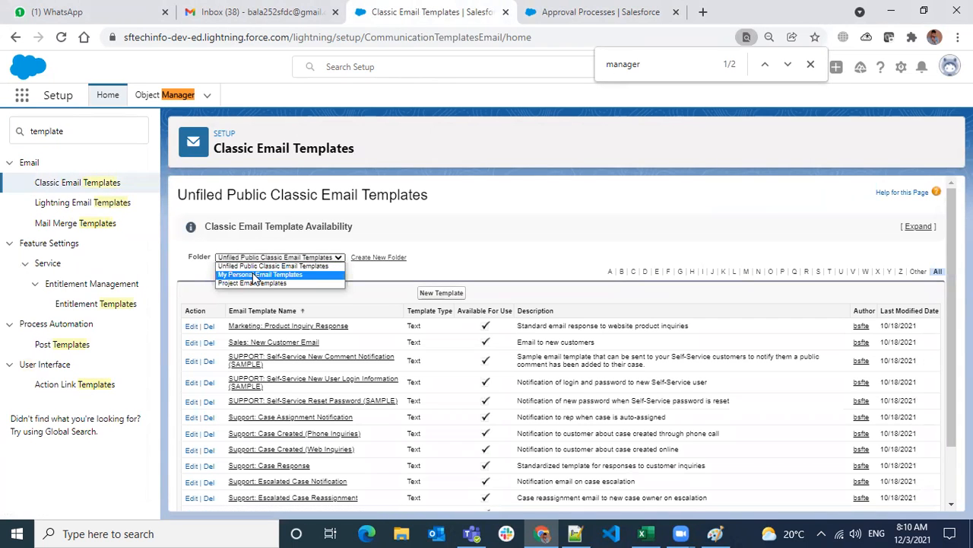
pyautogui.click(258, 283)
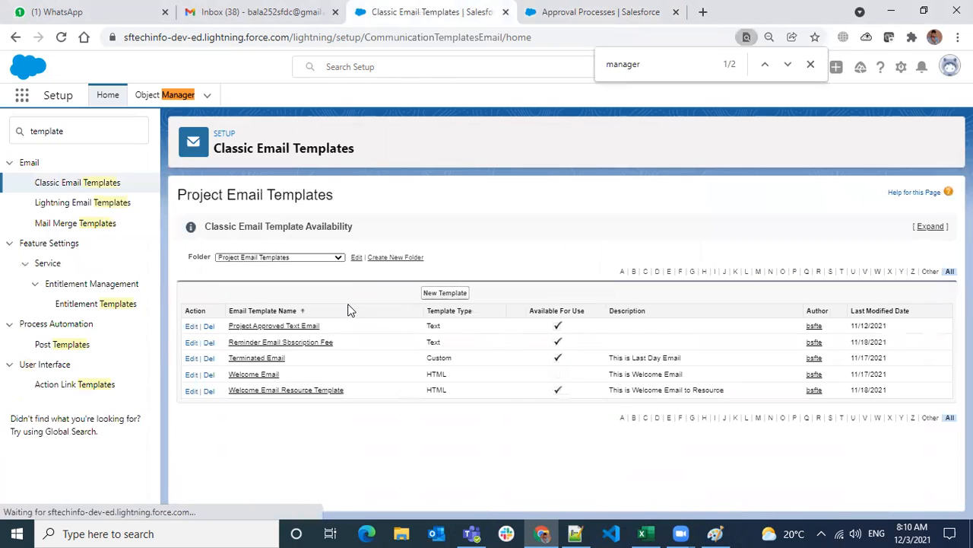
# Start a new text email template in the Project Email Templates folder, named "New Request for Project for Approval", and fill in its unique name
pyautogui.click(452, 296)
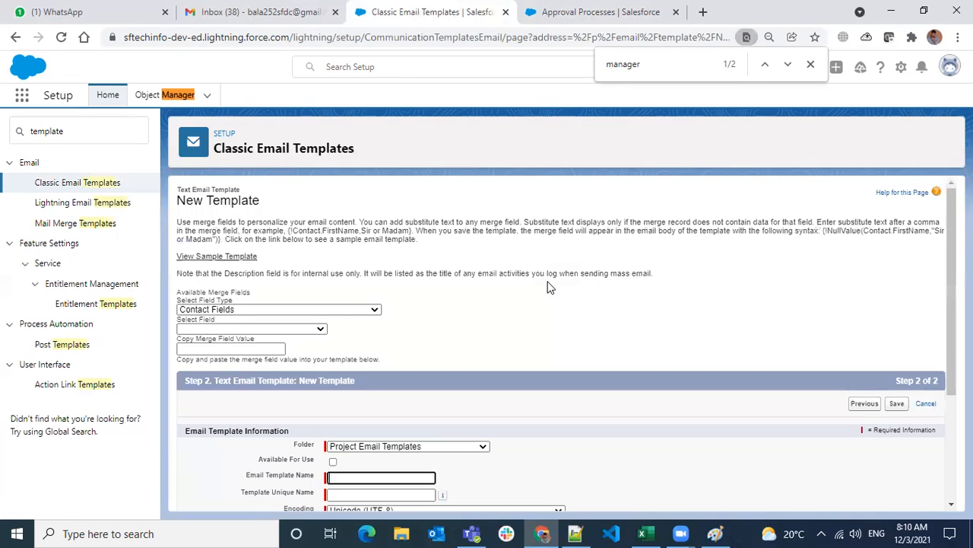
pyautogui.scroll(-1, 536, 286)
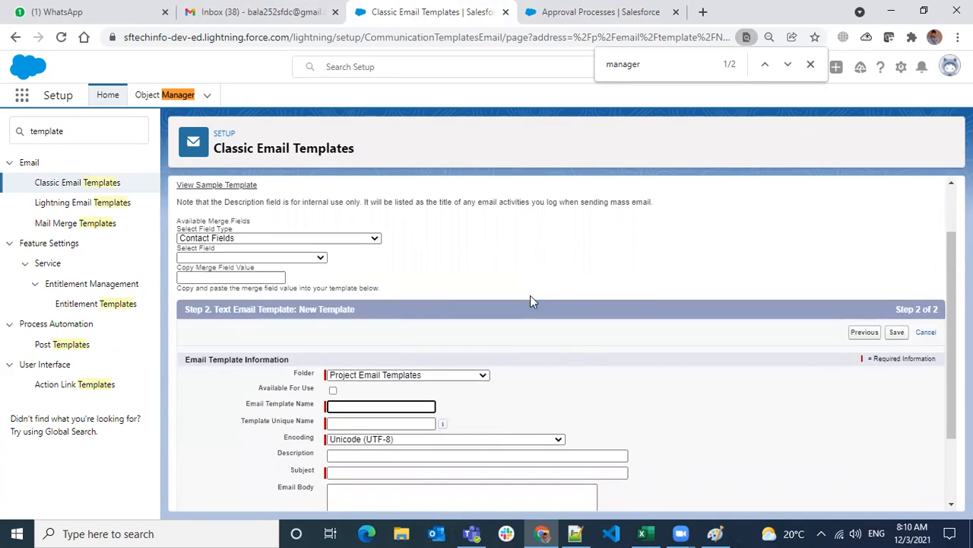
pyautogui.click(404, 407)
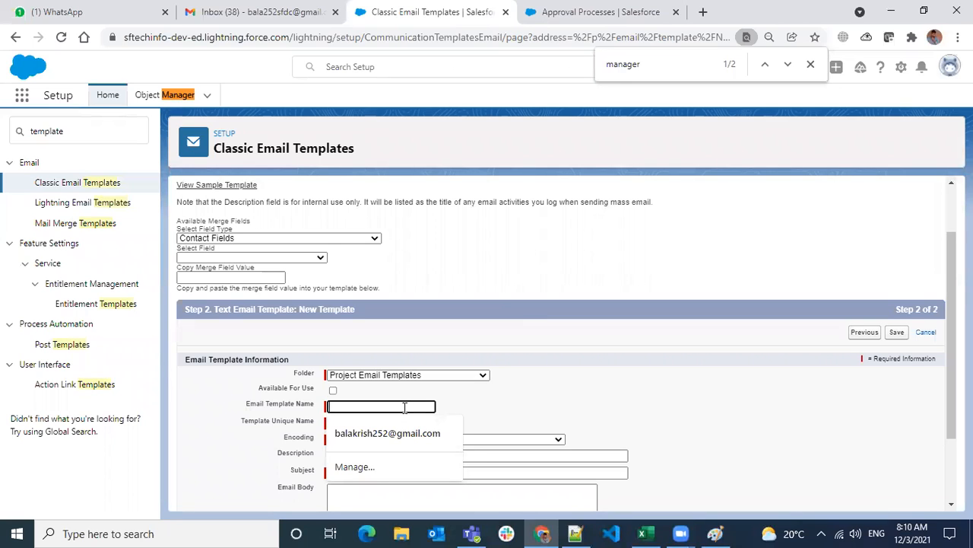
pyautogui.write('New R')
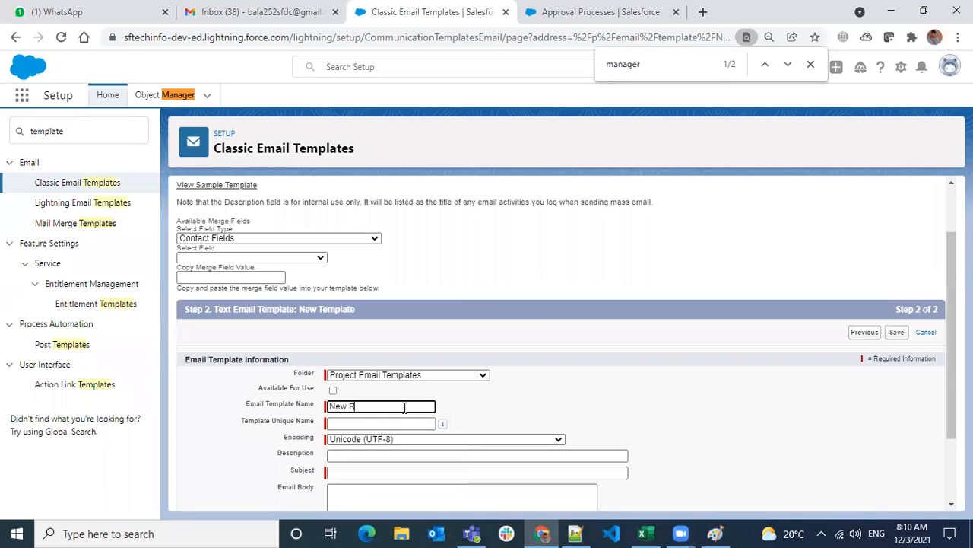
pyautogui.write('equest for Project for Approval')
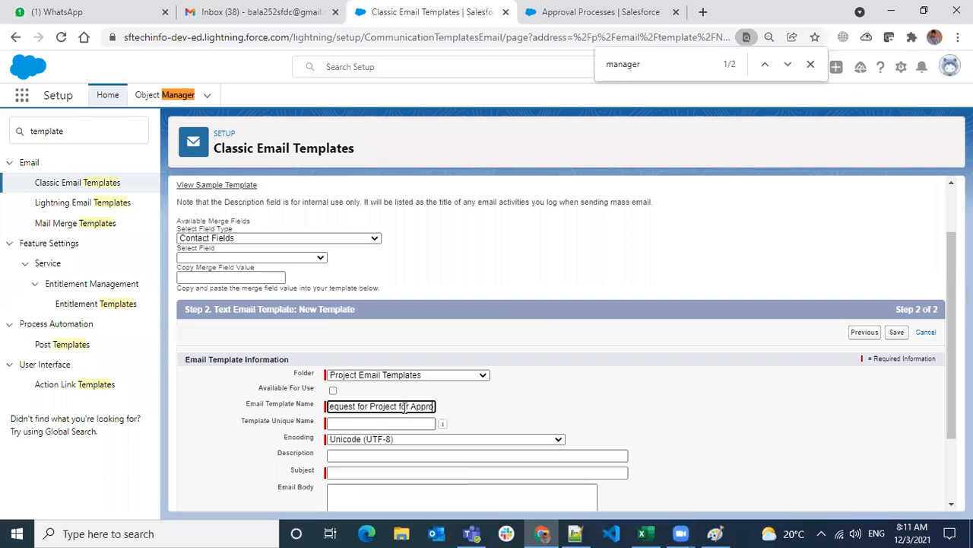
pyautogui.click(388, 423)
pyautogui.scroll(-2, 506, 422)
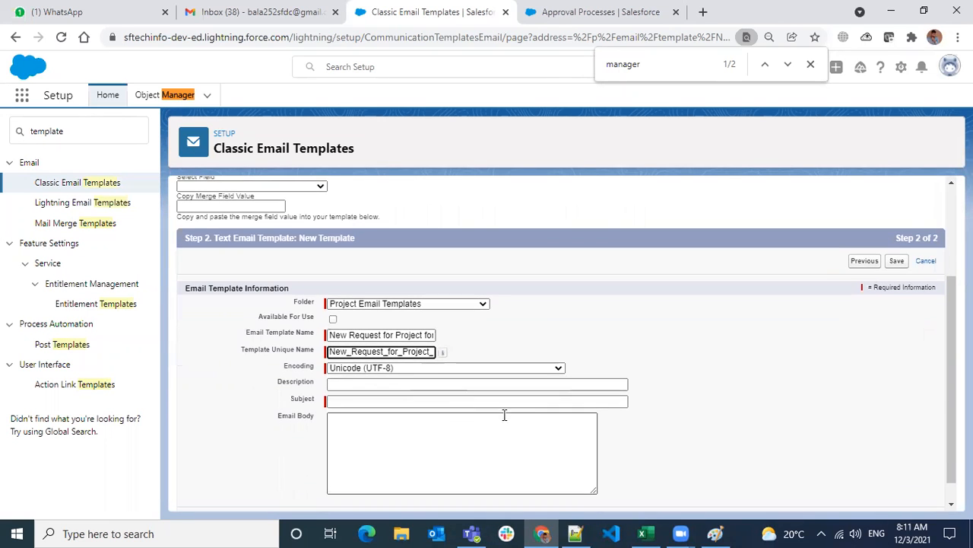
# Append "template" to the email template name and update the unique name to New_Request_for_Project_for_Approval_template
pyautogui.click(417, 334)
pyautogui.press('Right')
pyautogui.press('Right')
pyautogui.press('Right')
pyautogui.press('Right')
pyautogui.press('Right')
pyautogui.press('Right')
pyautogui.press('Right')
pyautogui.press('Right')
pyautogui.press('Right')
pyautogui.press('Right')
pyautogui.press('Right')
pyautogui.press('Right')
pyautogui.press('Right')
pyautogui.press('Right')
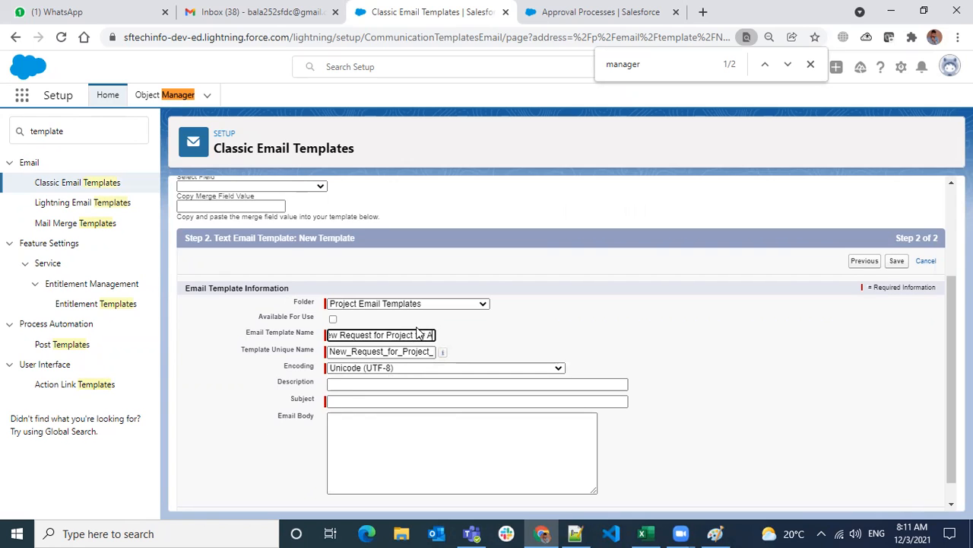
pyautogui.write('template')
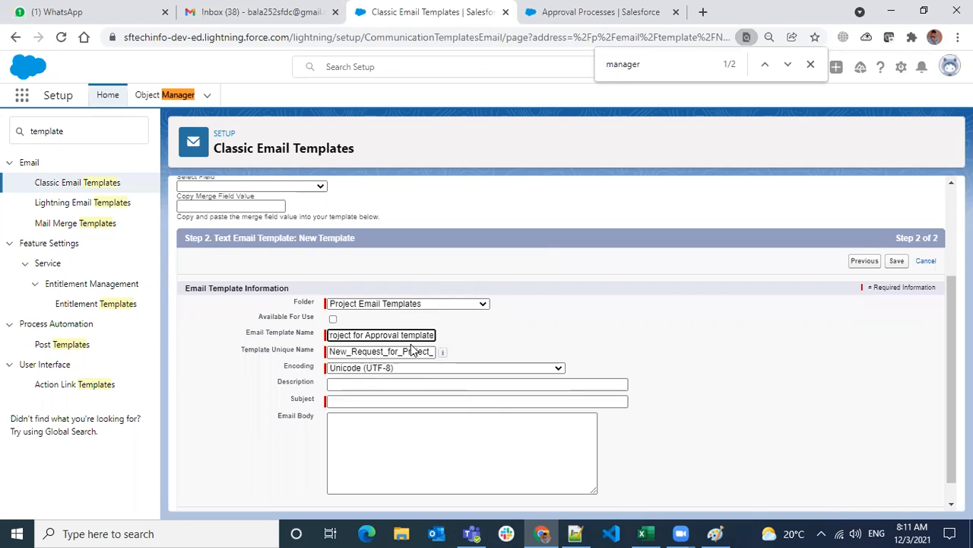
pyautogui.click(411, 350)
pyautogui.hotkey('shift', 'Tab')
pyautogui.press('Tab')
# Set the email template's subject to "New Project for approval take a look"
pyautogui.scroll(-1, 406, 365)
pyautogui.click(376, 375)
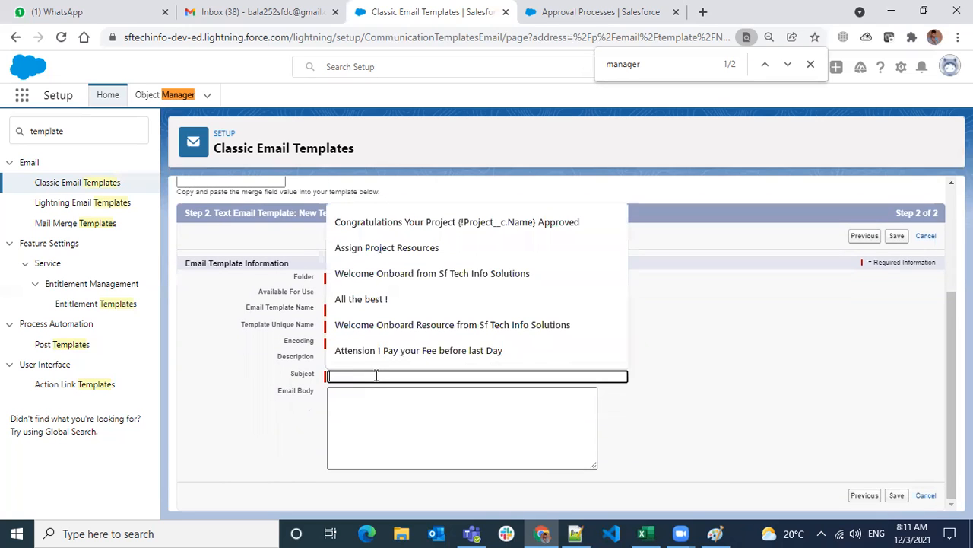
pyautogui.write('New Proj')
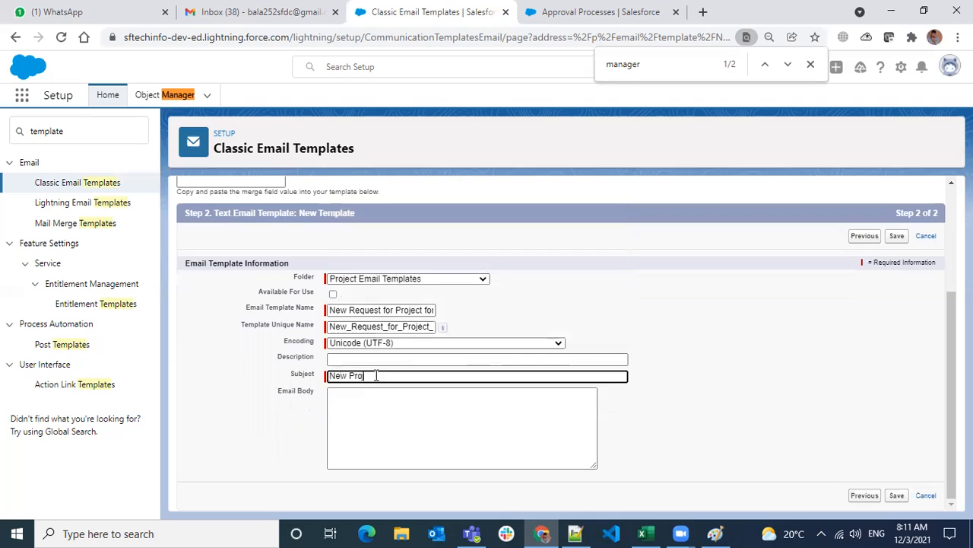
pyautogui.write('ect for approval take a')
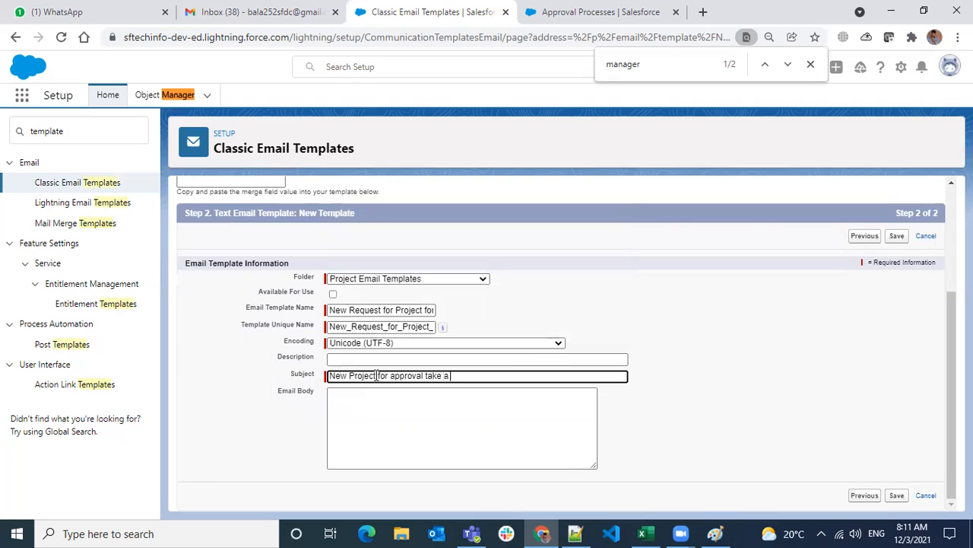
pyautogui.write(' look')
# Write the email body "Hi Team, New Project is waiting for your approval. Regards, Admin" on separate lines, and save the template
pyautogui.click(382, 421)
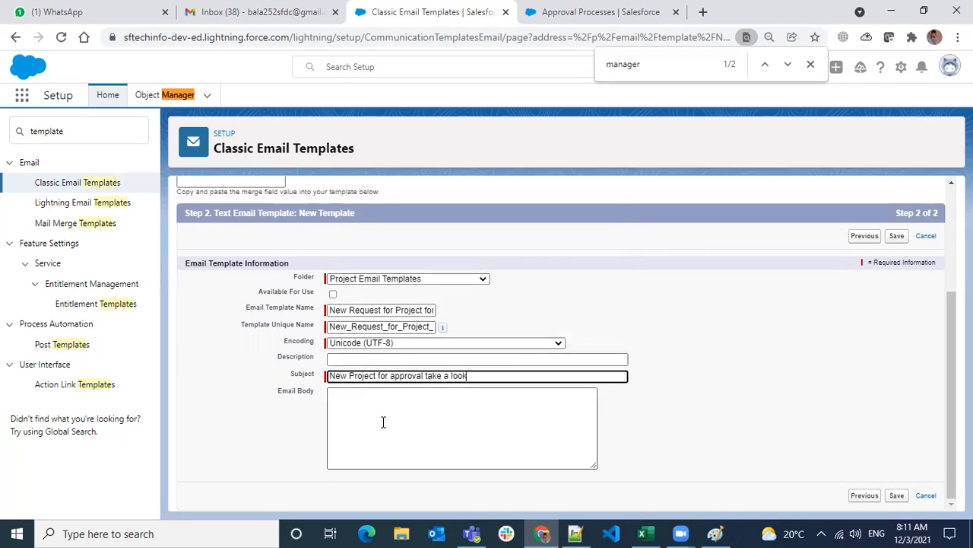
pyautogui.write('Hi')
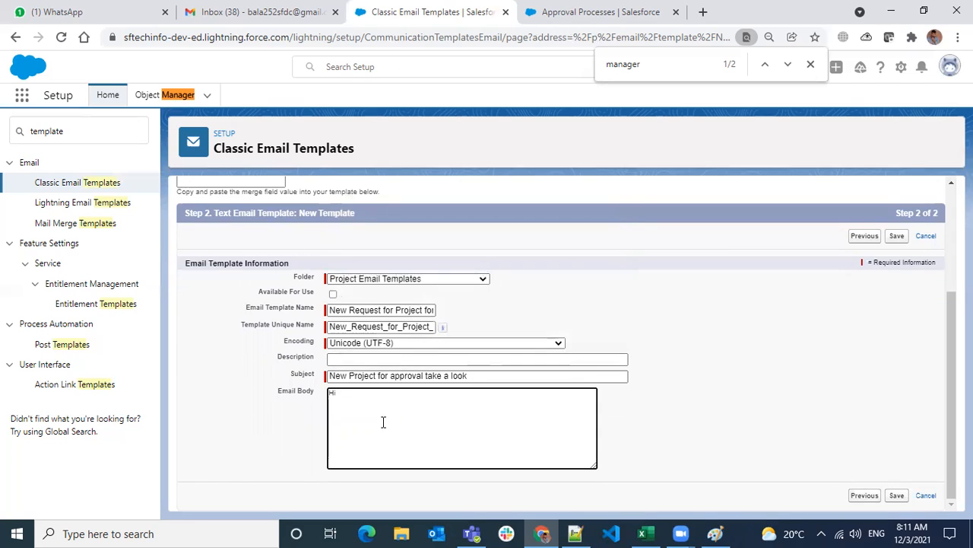
pyautogui.write(' Team,')
pyautogui.press('Return')
pyautogui.press('Return')
pyautogui.write('New Project is waiting for your approval.')
pyautogui.press('Return')
pyautogui.press('Return')
pyautogui.write('Regards,')
pyautogui.press('Return')
pyautogui.write('Admin')
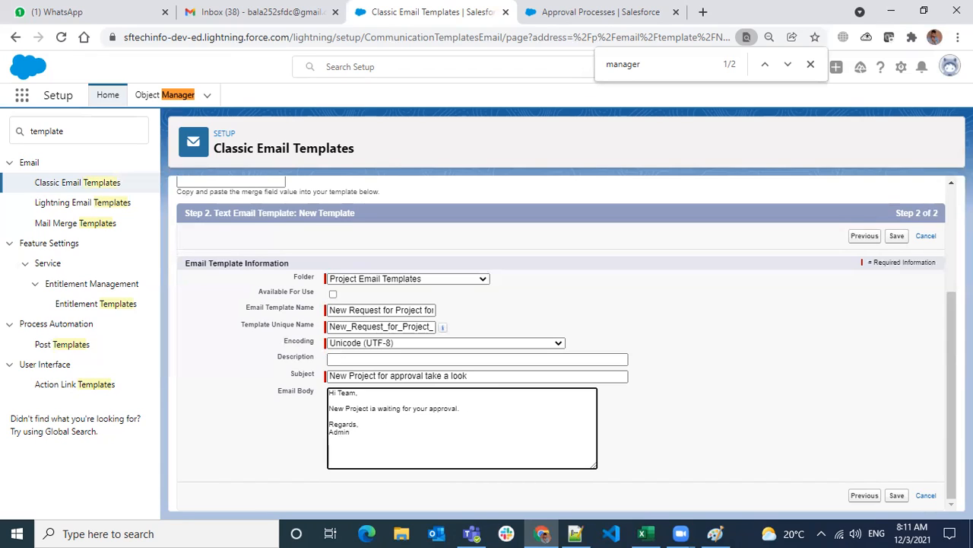
pyautogui.click(897, 236)
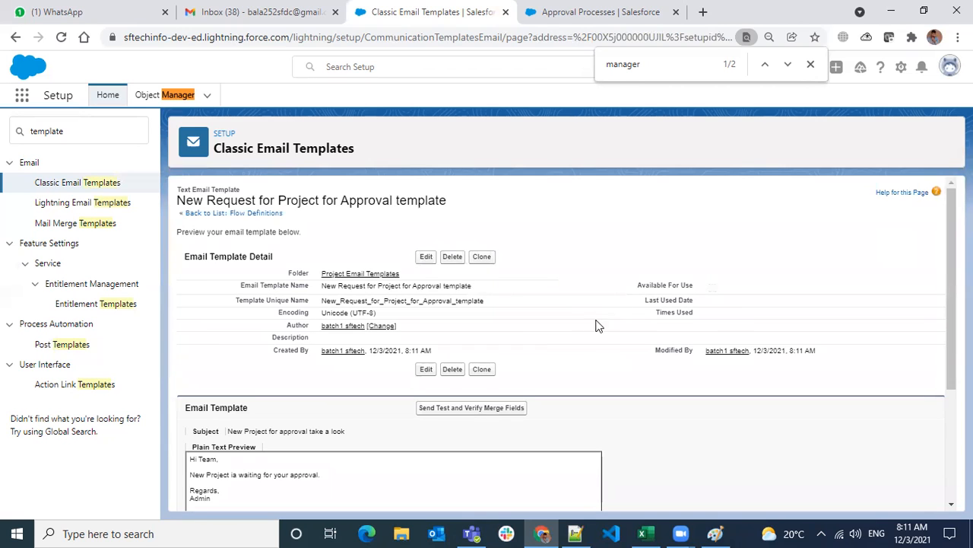
# Edit the saved email template to mark it Available For Use, and save the change
pyautogui.click(423, 258)
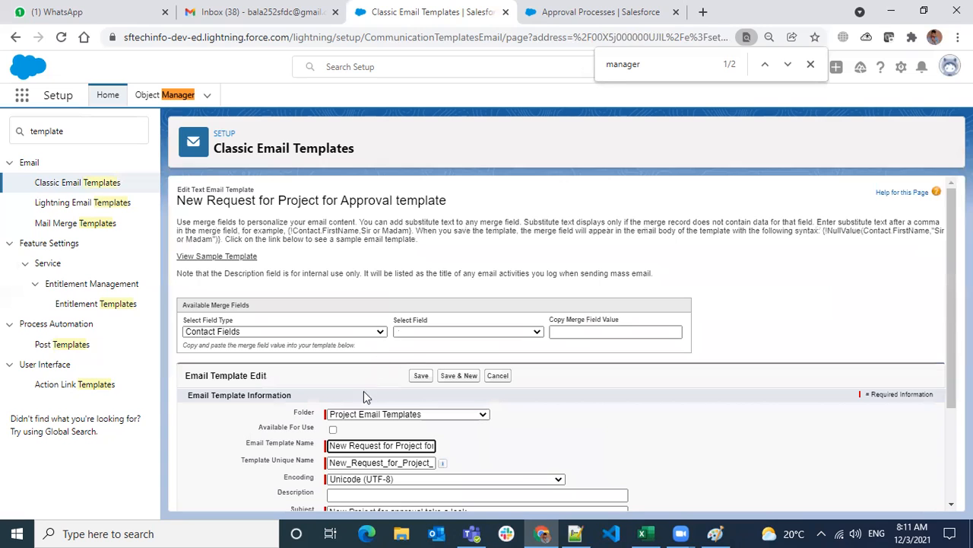
pyautogui.click(332, 432)
pyautogui.scroll(-1, 378, 391)
pyautogui.click(421, 304)
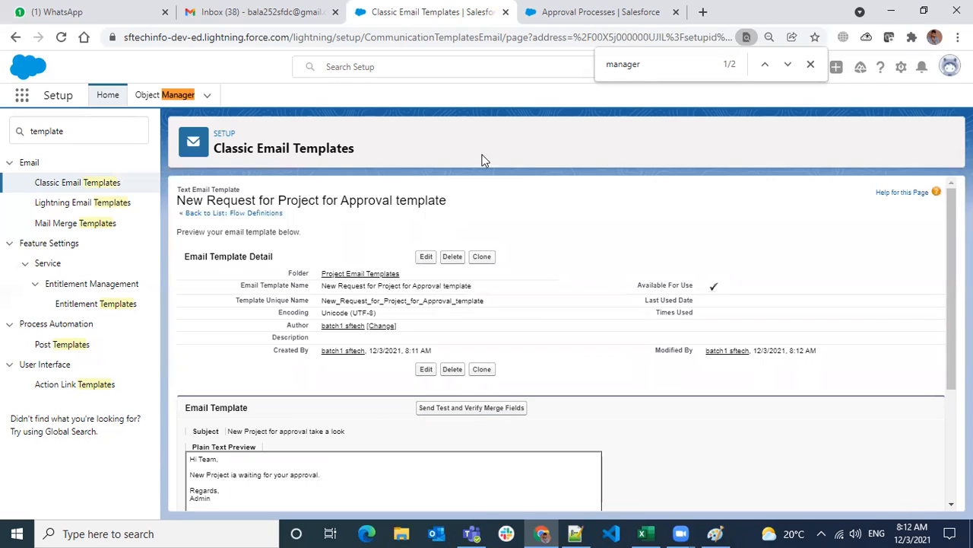
# Back in the approval wizard, assign "New Request for Project for Approval template" from the Project Email Templates folder, and advance to field selection
pyautogui.click(663, 22)
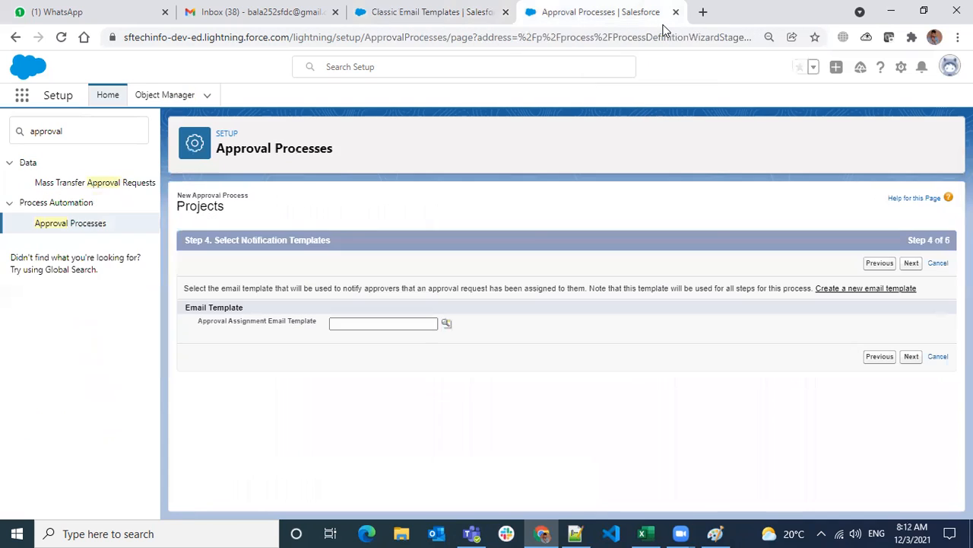
pyautogui.click(446, 323)
pyautogui.click(365, 210)
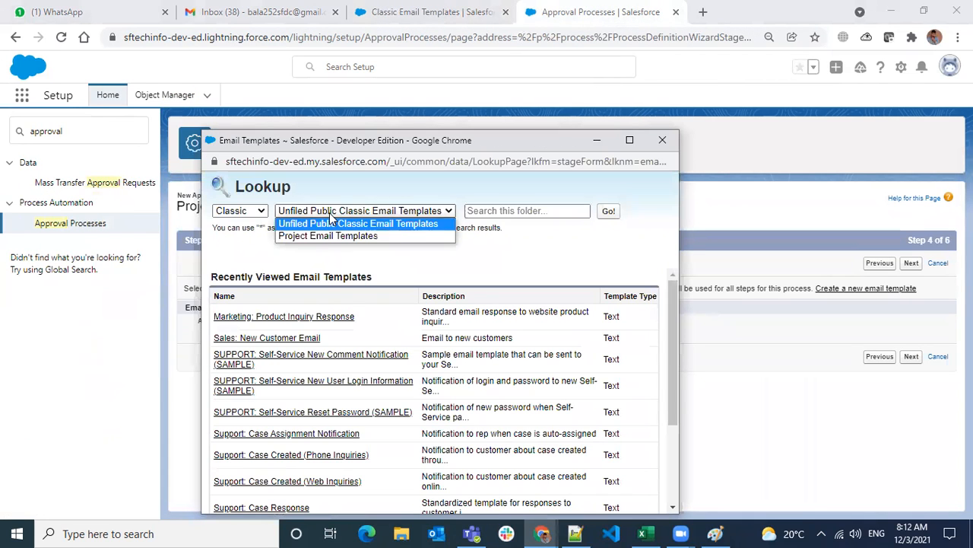
pyautogui.click(323, 232)
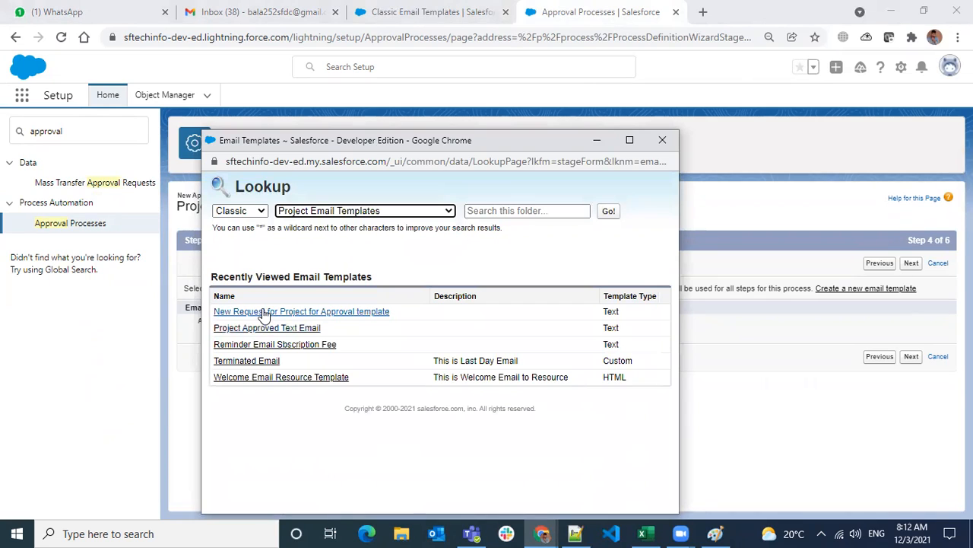
pyautogui.click(262, 311)
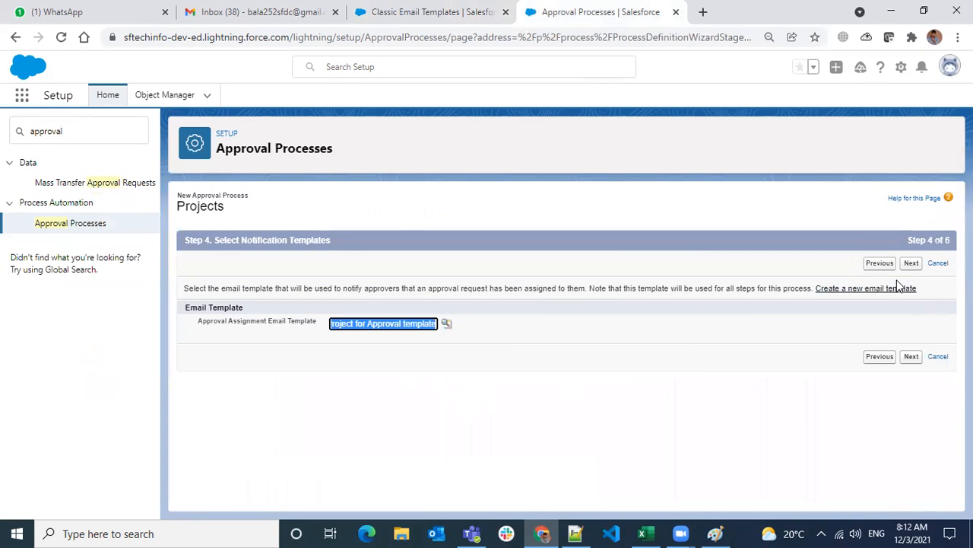
pyautogui.click(909, 264)
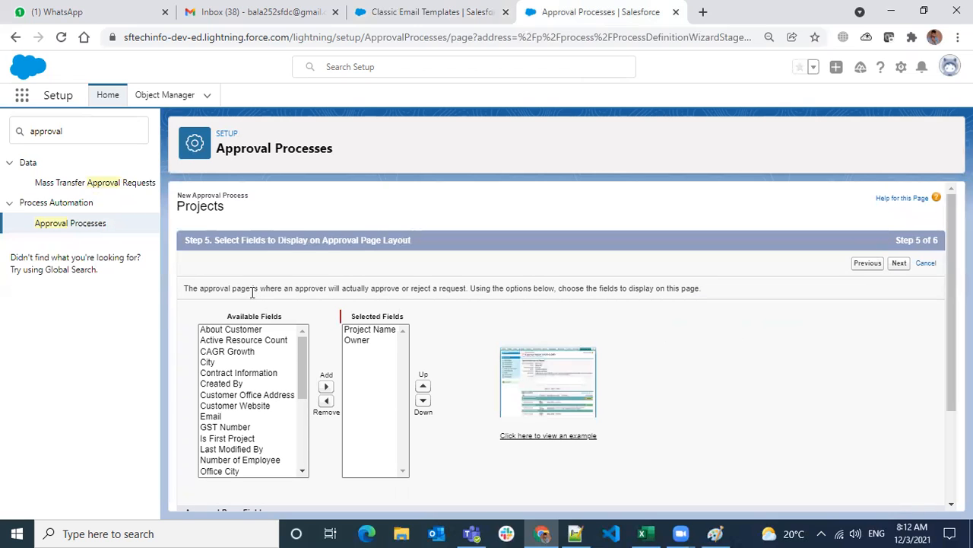
# Add City, GST Number, Is First Project, Office City and Partnership to the selected fields of the approval page layout
pyautogui.moveTo(273, 289); pyautogui.dragTo(515, 296)
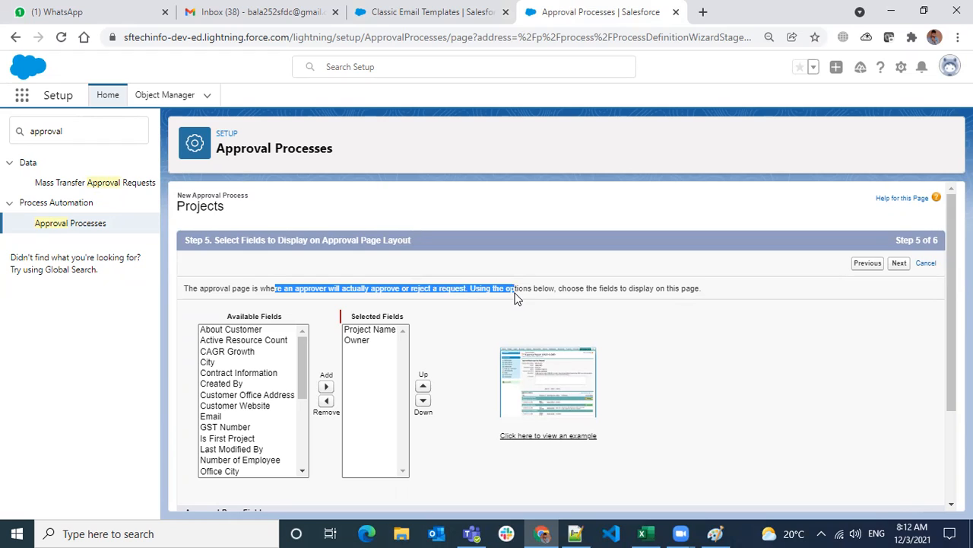
pyautogui.click(251, 363)
pyautogui.click(326, 387)
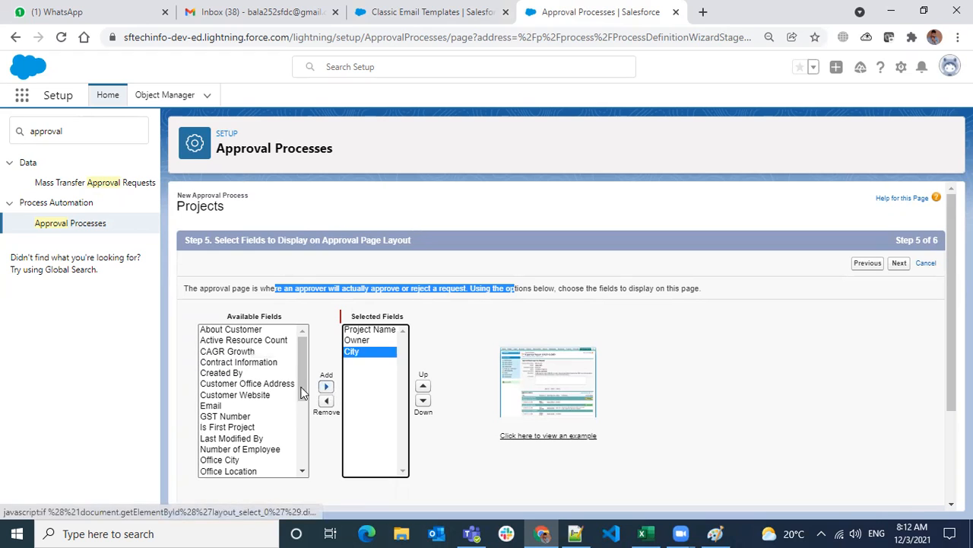
pyautogui.click(246, 417)
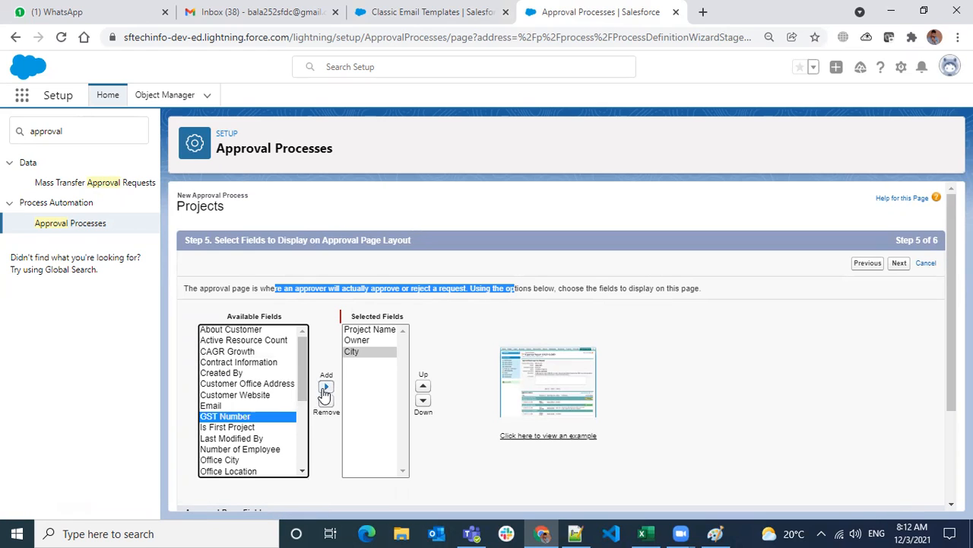
pyautogui.click(326, 387)
pyautogui.click(253, 417)
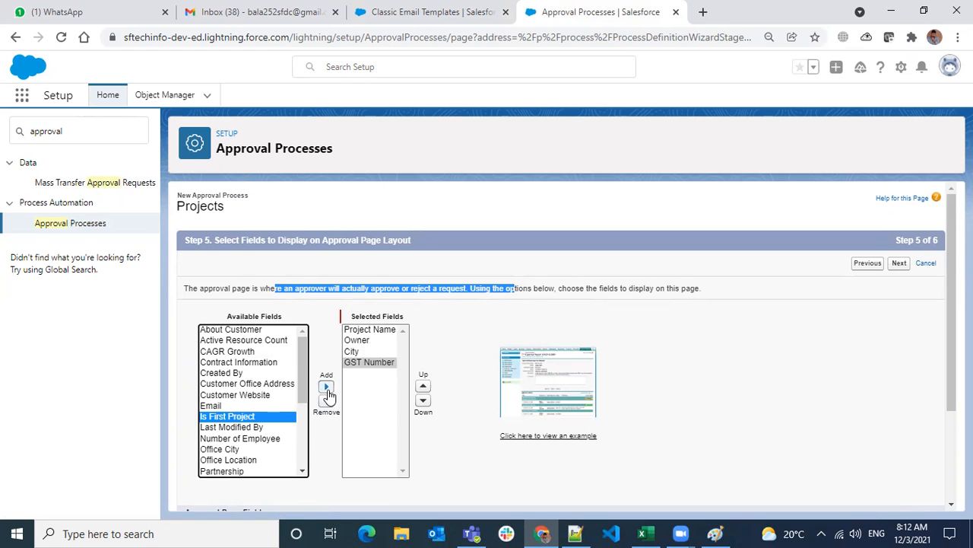
pyautogui.click(326, 386)
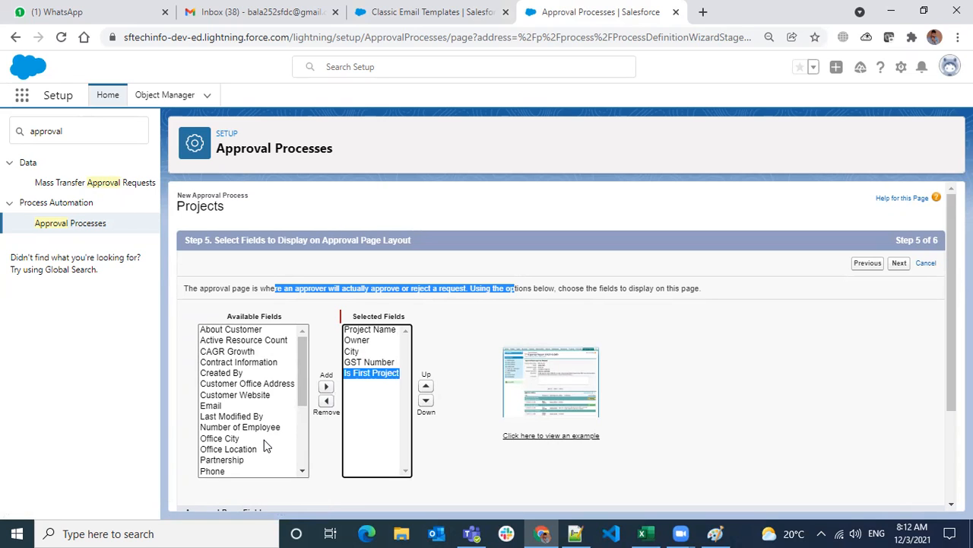
pyautogui.click(266, 439)
pyautogui.click(326, 386)
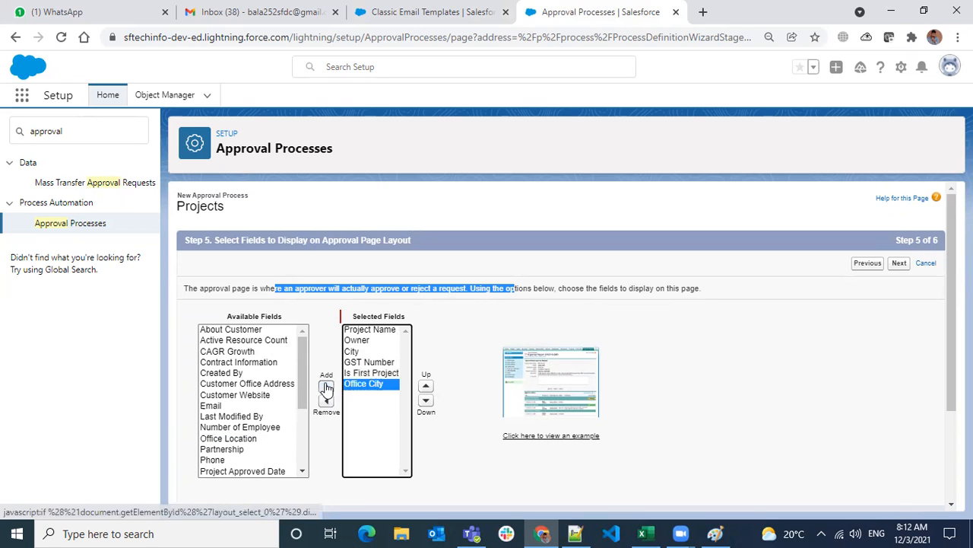
pyautogui.click(248, 449)
pyautogui.click(327, 386)
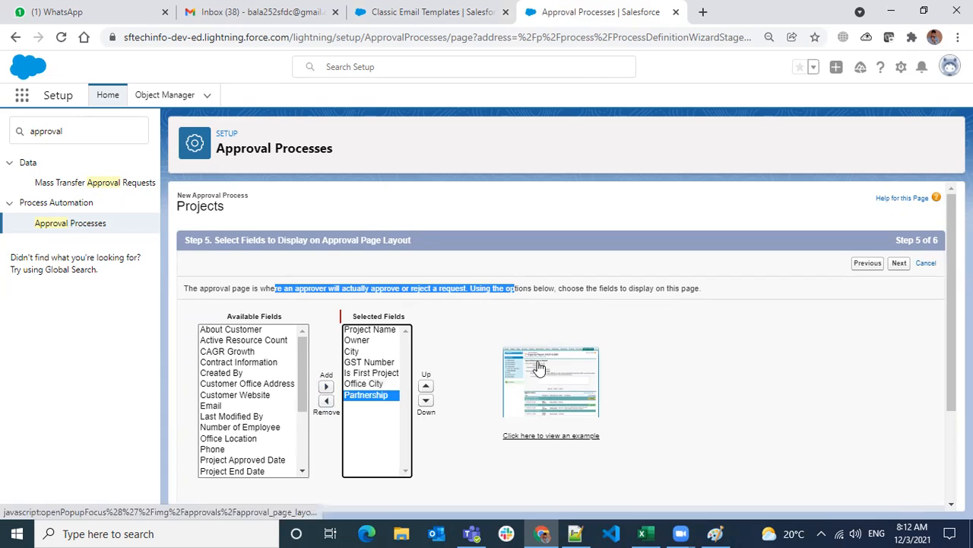
# Enable displaying approval history information in addition to the selected fields, and advance to the wizard's final step
pyautogui.scroll(-2, 695, 347)
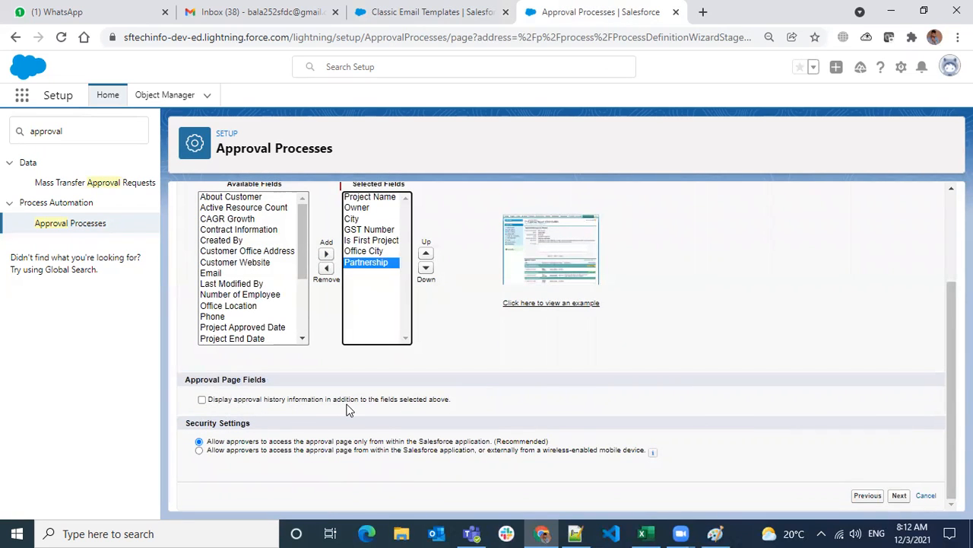
pyautogui.click(202, 399)
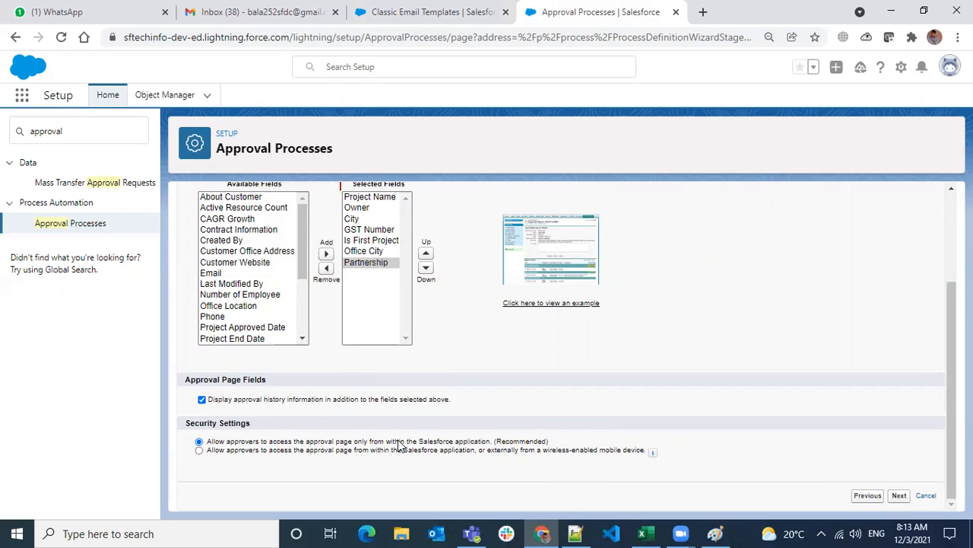
pyautogui.click(898, 495)
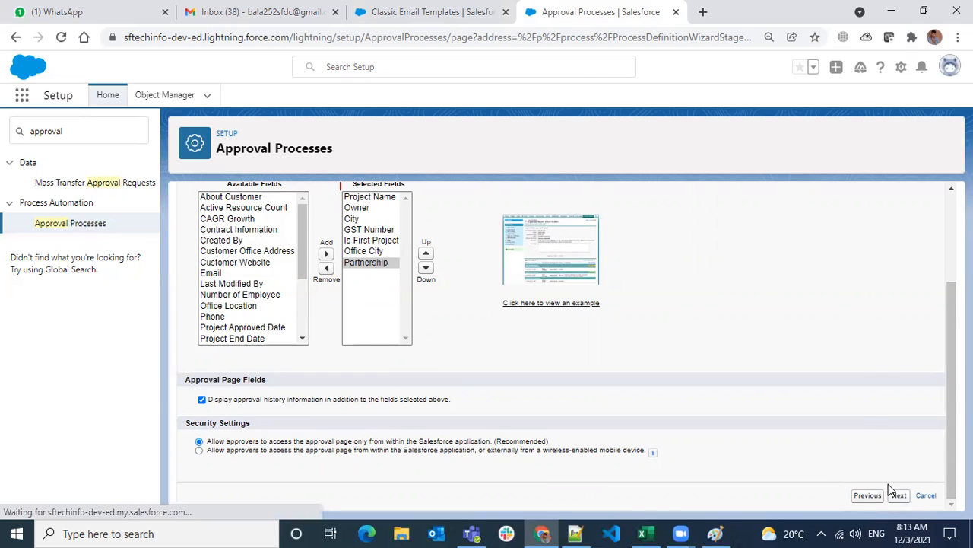